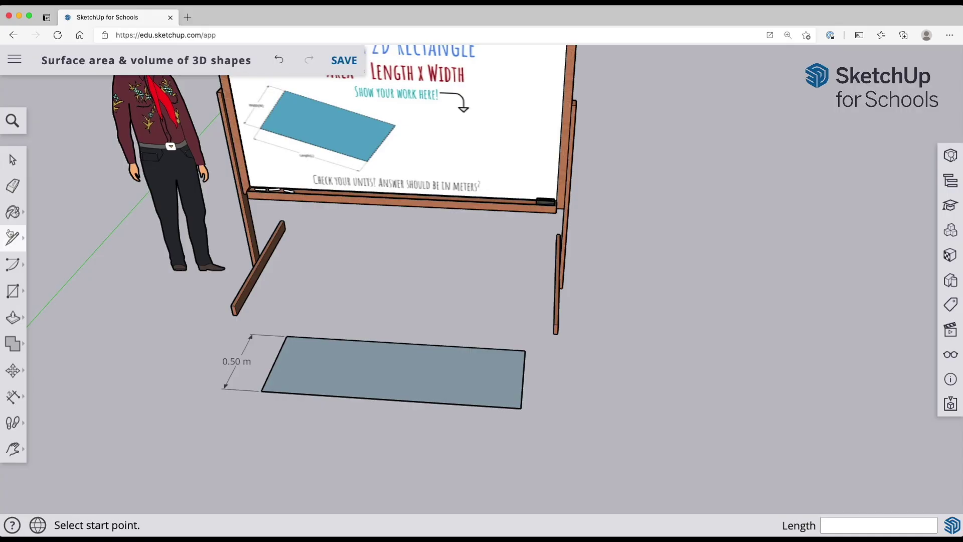
# Add a linear dimension along the rectangle's long front edge, placed just in front of it
pyautogui.click(18, 398)
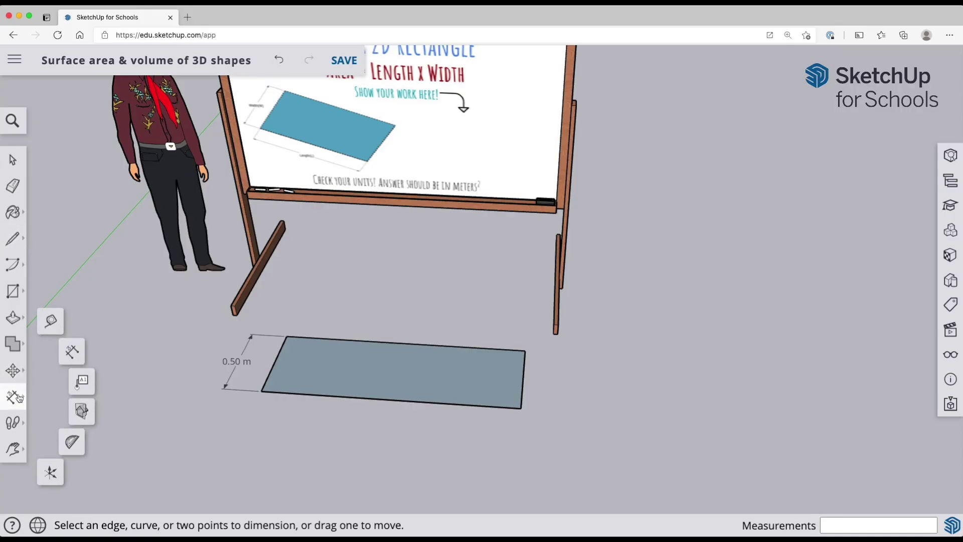
pyautogui.click(73, 351)
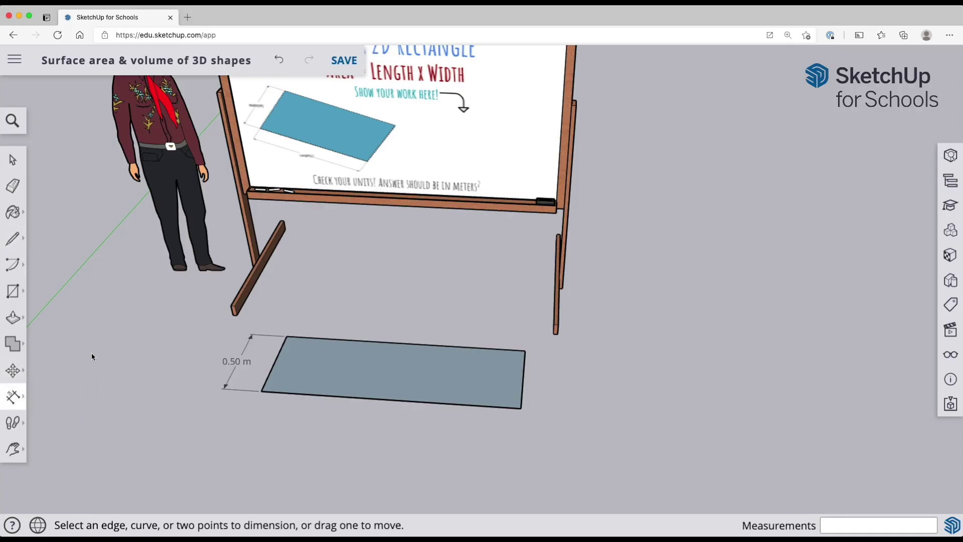
pyautogui.click(261, 391)
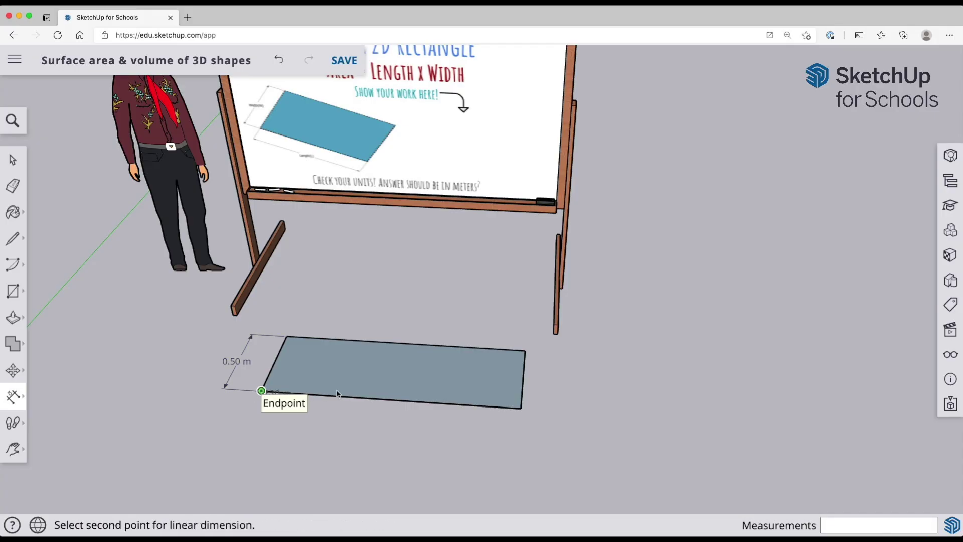
pyautogui.click(522, 409)
pyautogui.click(423, 433)
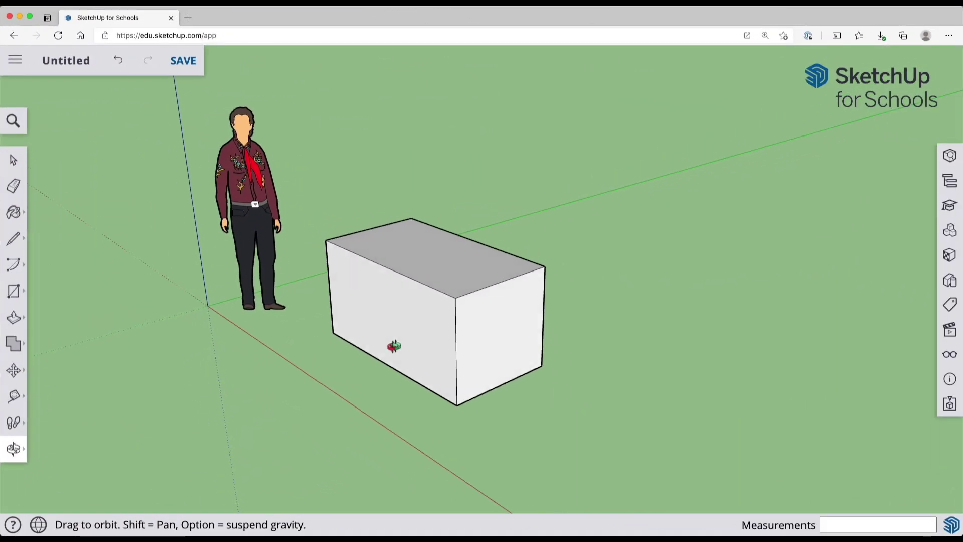
# Survey the box model by orbiting around it, panning across the scene and zooming
pyautogui.moveTo(394, 347); pyautogui.dragTo(574, 322)
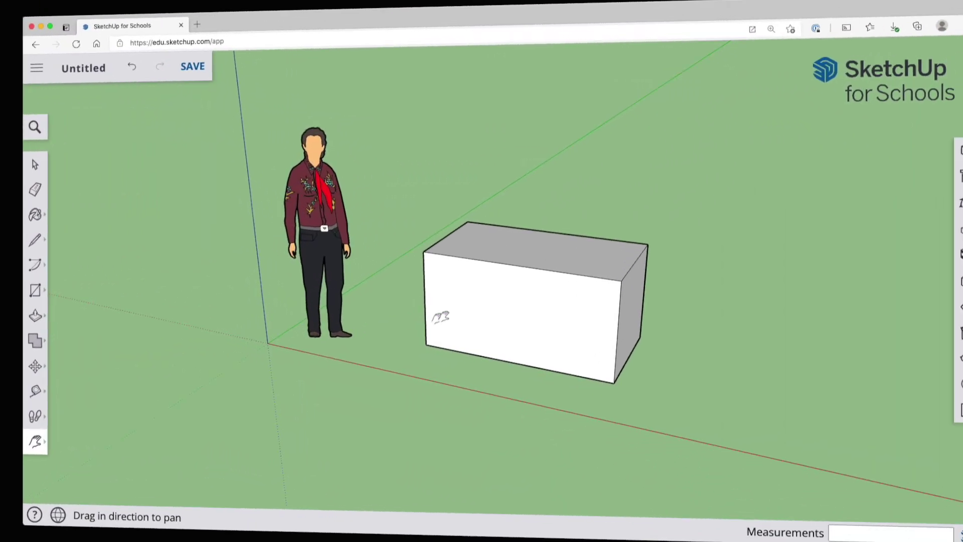
pyautogui.moveTo(576, 296); pyautogui.dragTo(315, 295)
pyautogui.moveTo(217, 288); pyautogui.dragTo(707, 296)
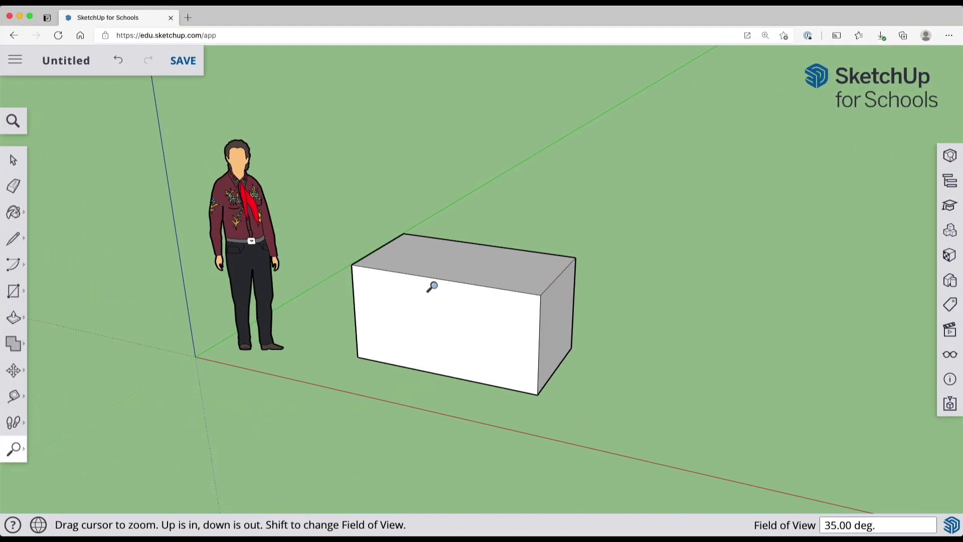
pyautogui.moveTo(430, 286); pyautogui.dragTo(430, 221)
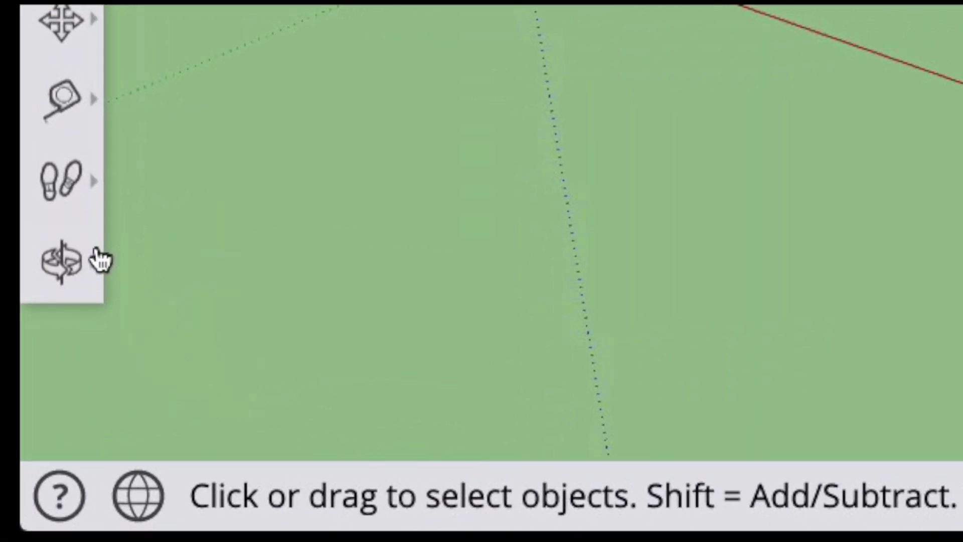
# Orbit all the way around the box to examine its faces from every side
pyautogui.click(60, 258)
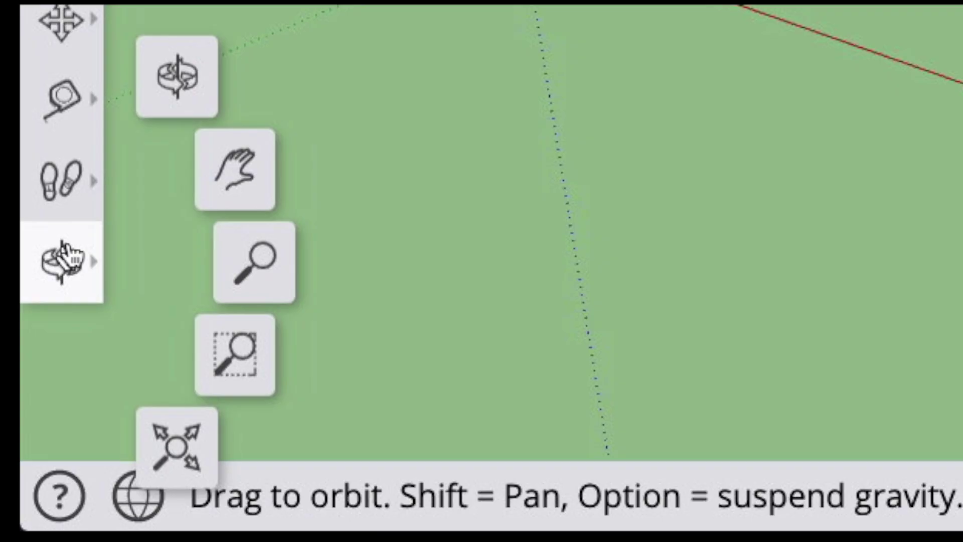
pyautogui.click(176, 83)
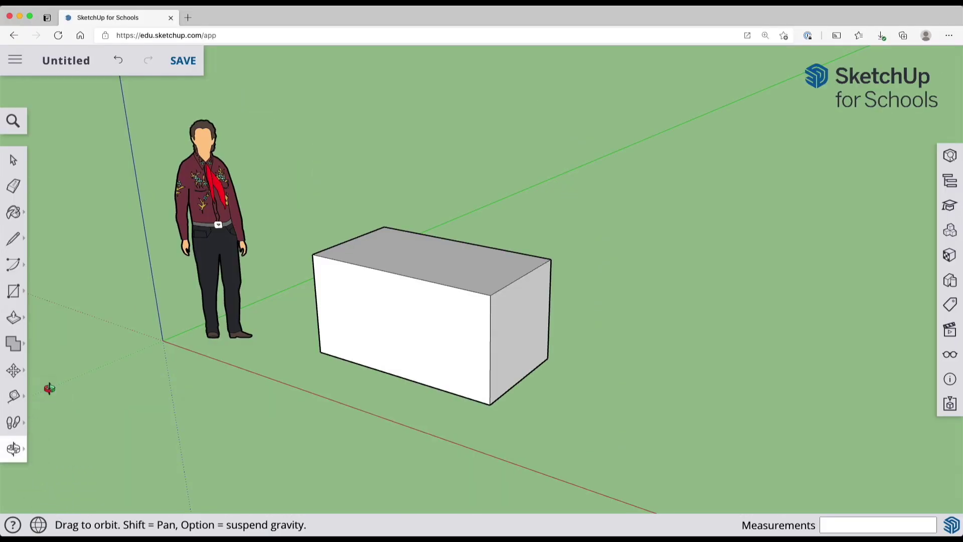
pyautogui.moveTo(439, 340); pyautogui.dragTo(575, 300)
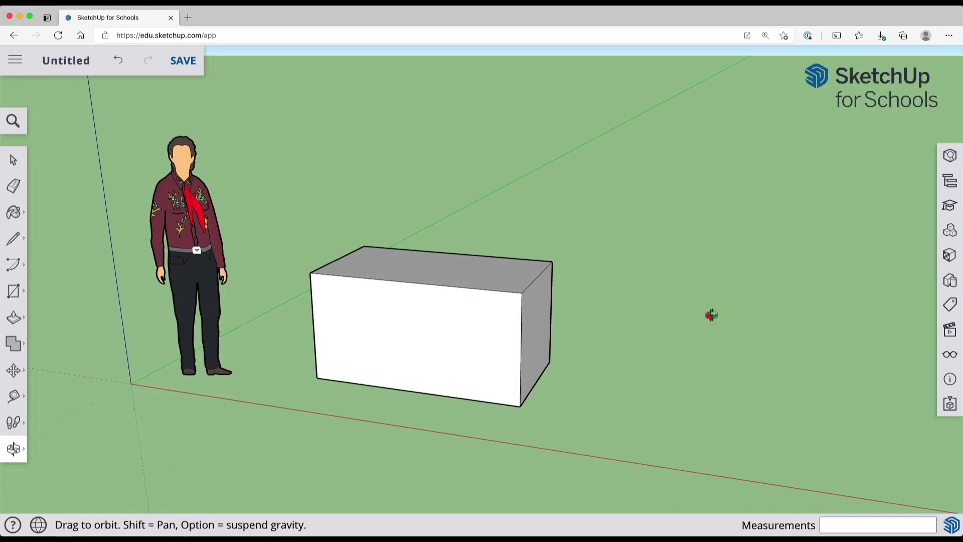
pyautogui.moveTo(711, 315); pyautogui.dragTo(520, 302)
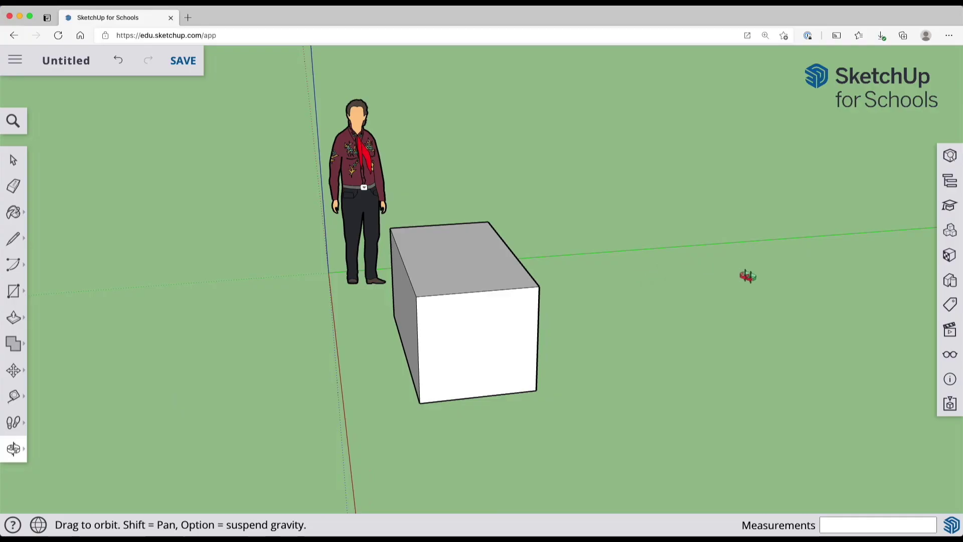
pyautogui.moveTo(747, 275); pyautogui.dragTo(409, 318)
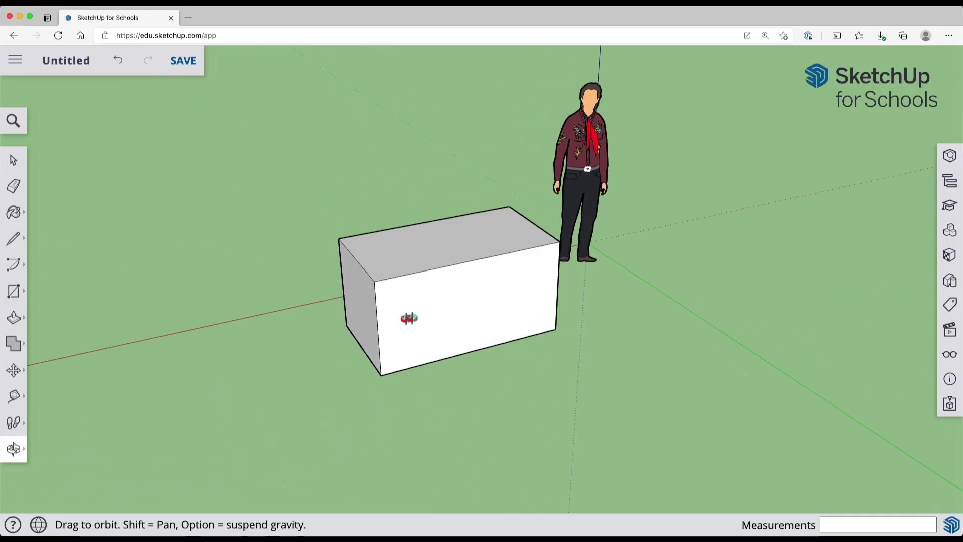
pyautogui.moveTo(742, 279); pyautogui.dragTo(311, 303)
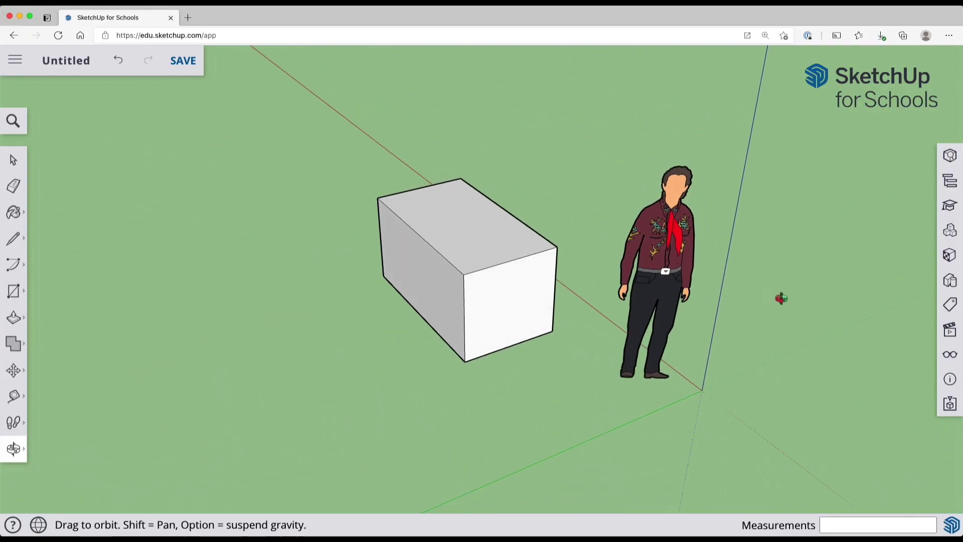
pyautogui.moveTo(781, 299); pyautogui.dragTo(623, 312)
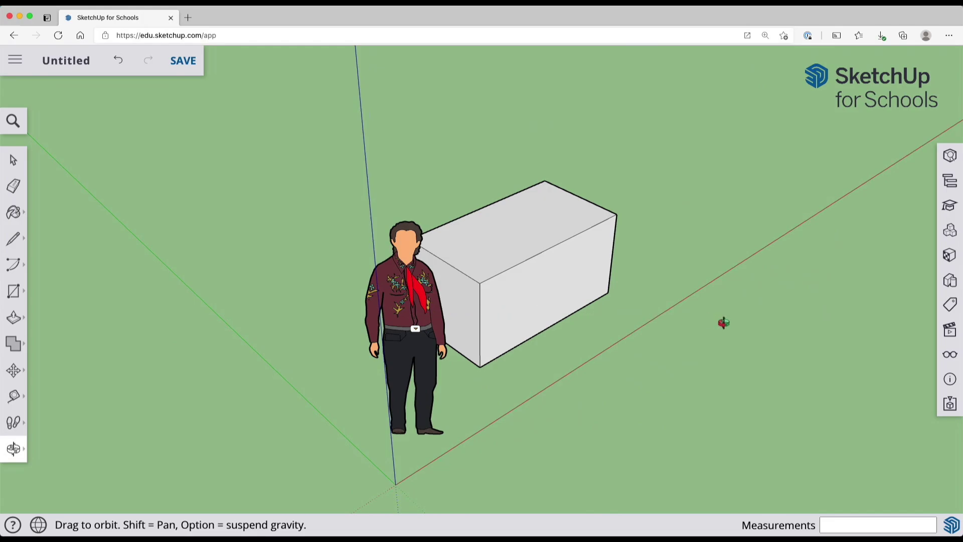
pyautogui.moveTo(724, 323); pyautogui.dragTo(367, 258)
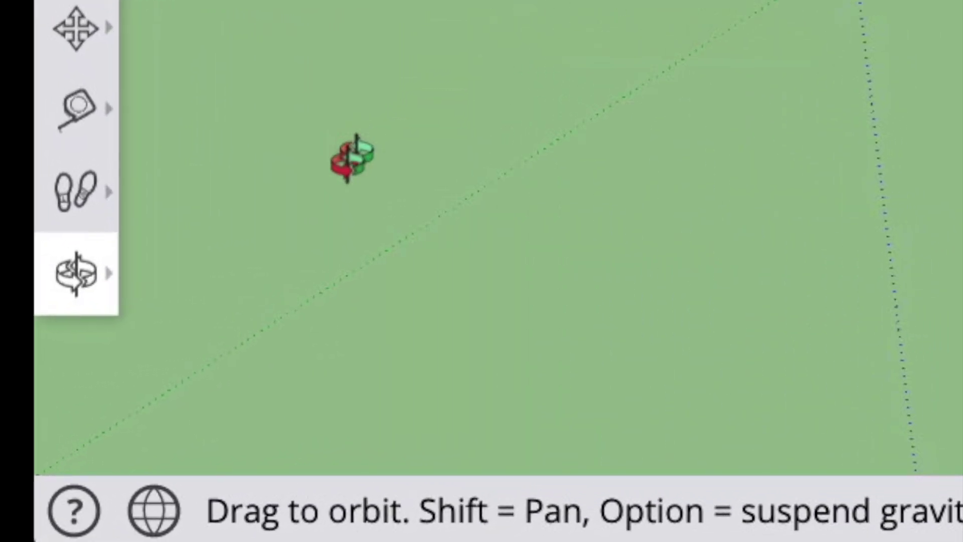
# Pan the view of the box and figure sideways, up and down with the Pan tool
pyautogui.click(89, 281)
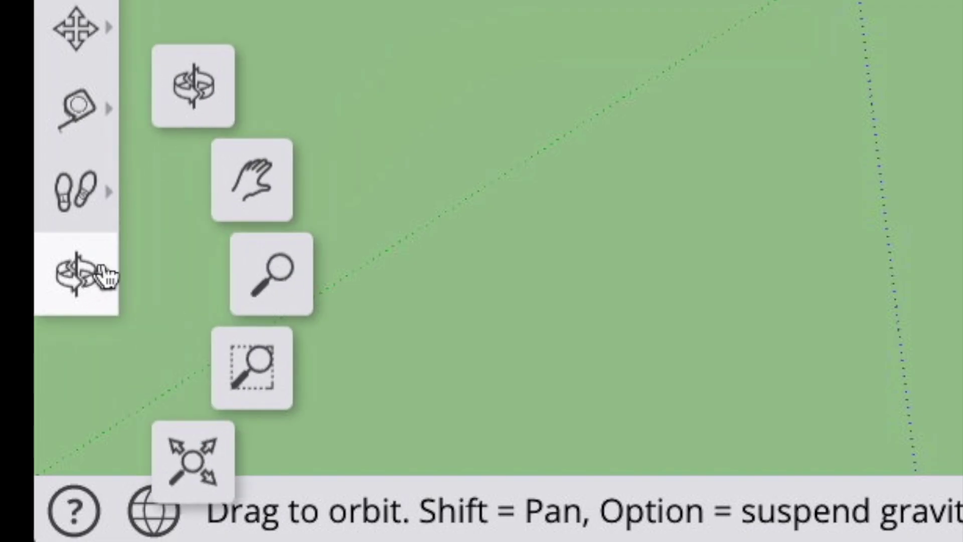
pyautogui.click(254, 185)
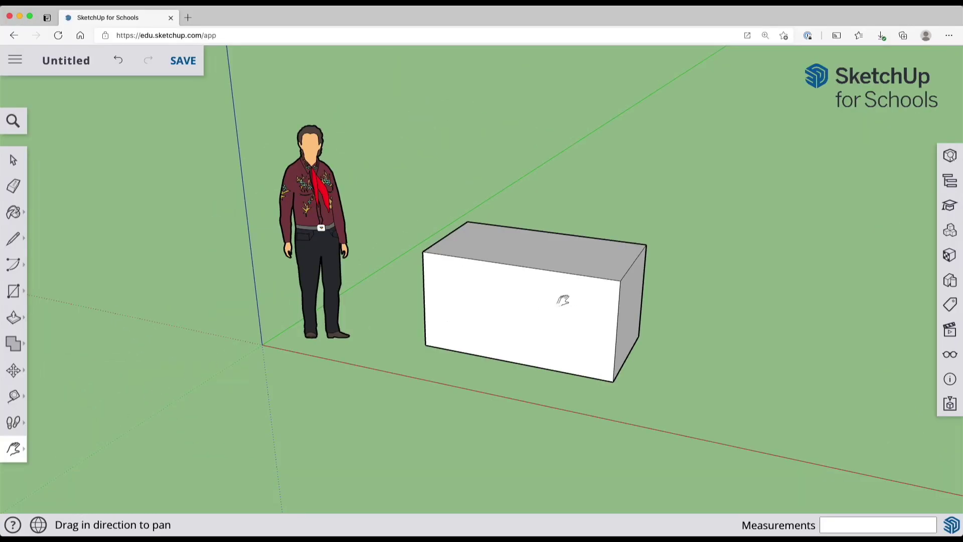
pyautogui.moveTo(563, 301); pyautogui.dragTo(316, 295)
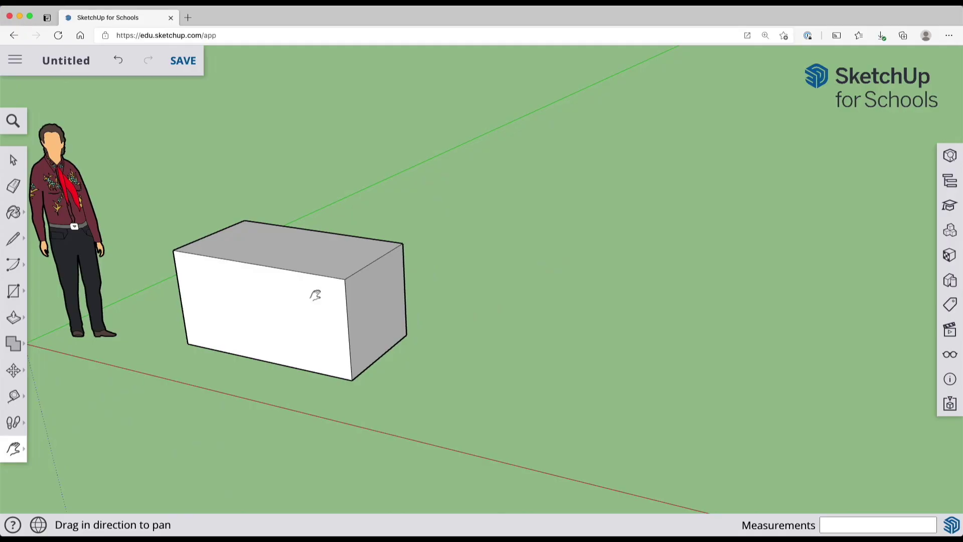
pyautogui.moveTo(212, 291); pyautogui.dragTo(707, 295)
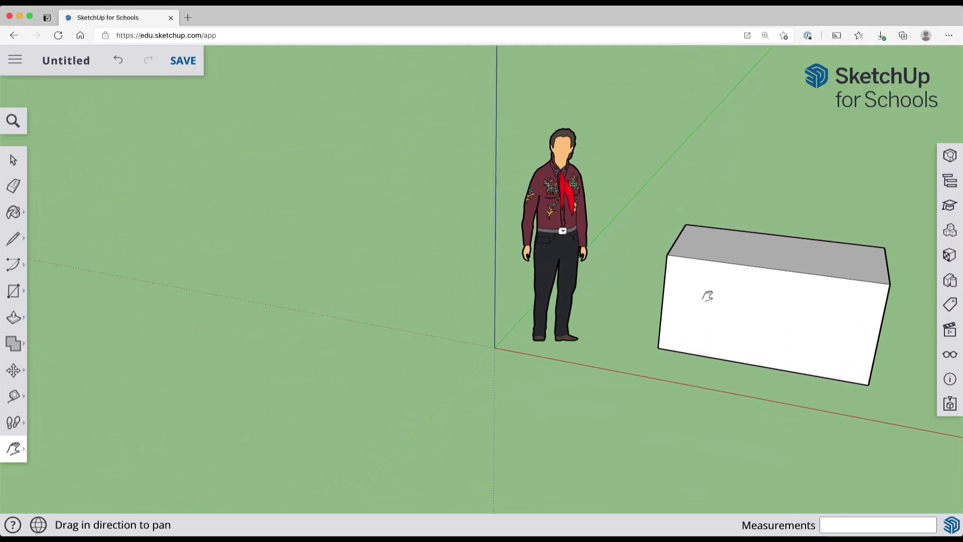
pyautogui.moveTo(739, 323); pyautogui.dragTo(517, 176)
pyautogui.moveTo(517, 128); pyautogui.dragTo(502, 400)
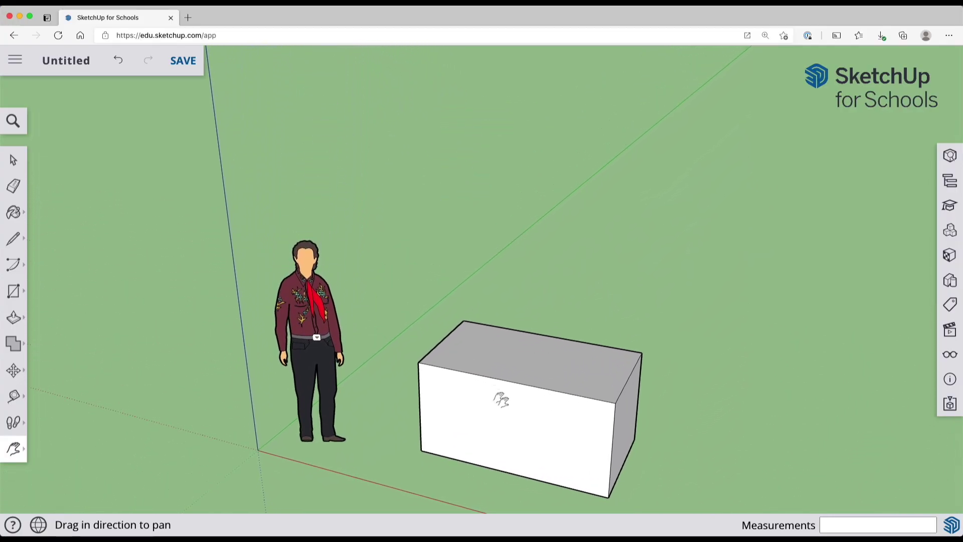
pyautogui.moveTo(581, 473); pyautogui.dragTo(569, 409)
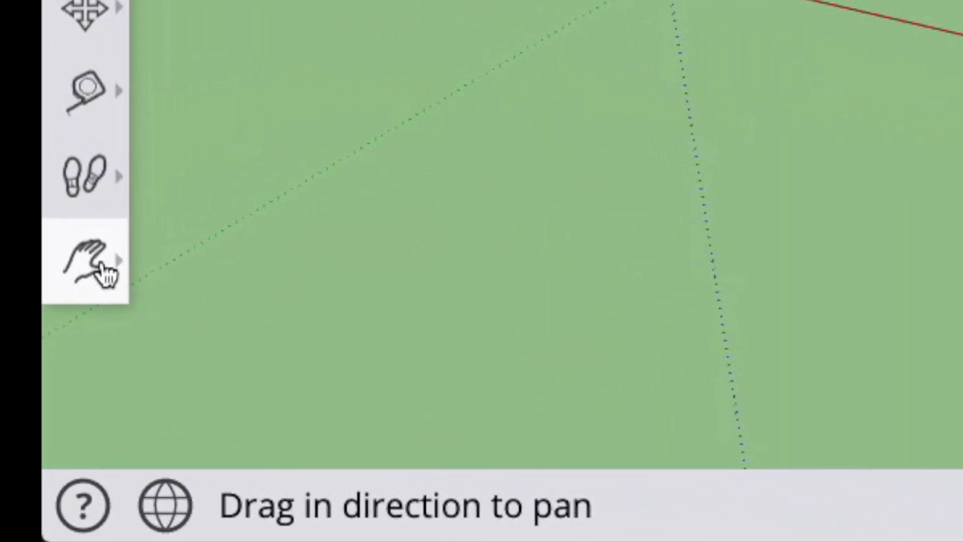
# Zoom in on the box with the Zoom tool to inspect it more closely
pyautogui.moveTo(105, 271)
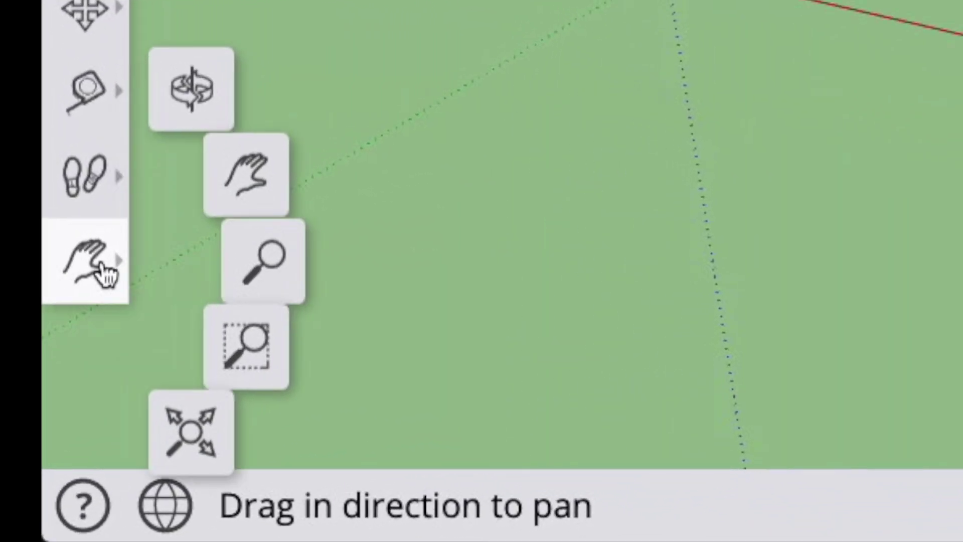
pyautogui.click(291, 273)
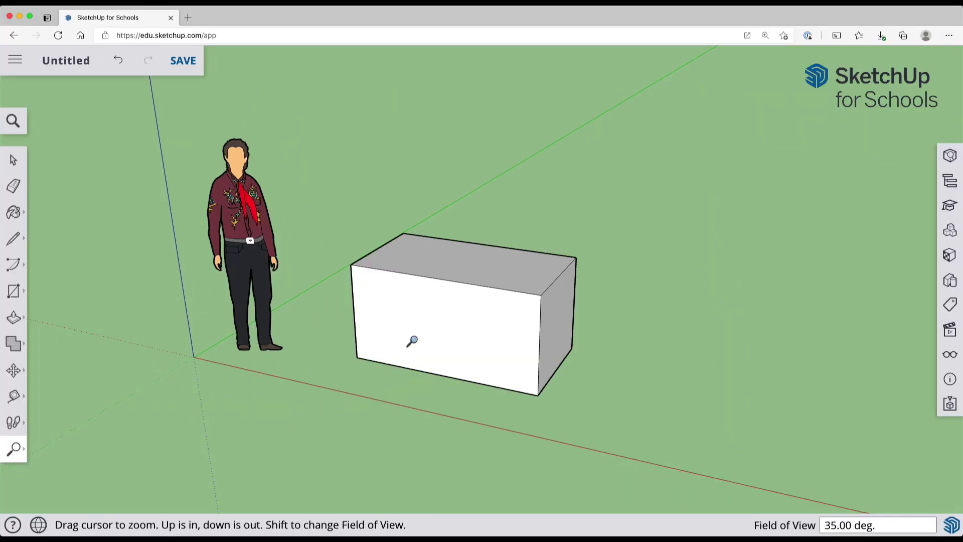
pyautogui.moveTo(432, 285); pyautogui.dragTo(443, 213)
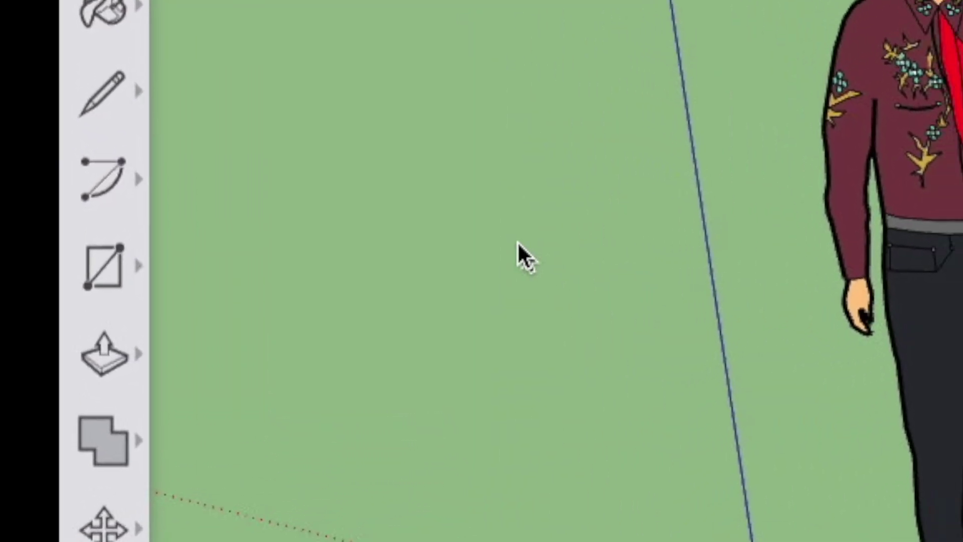
# Draw a 5',3' rectangle on the ground beside the standing figure
pyautogui.click(113, 271)
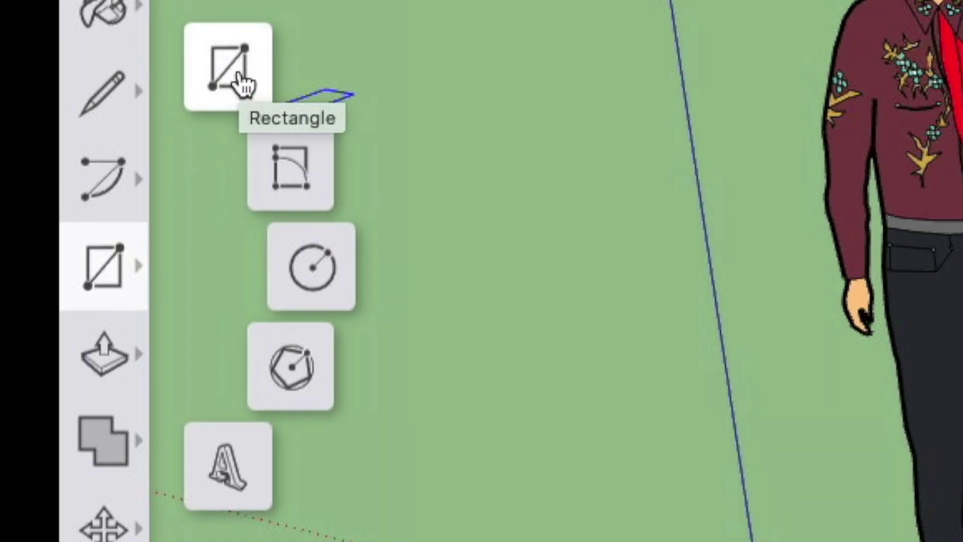
pyautogui.click(232, 90)
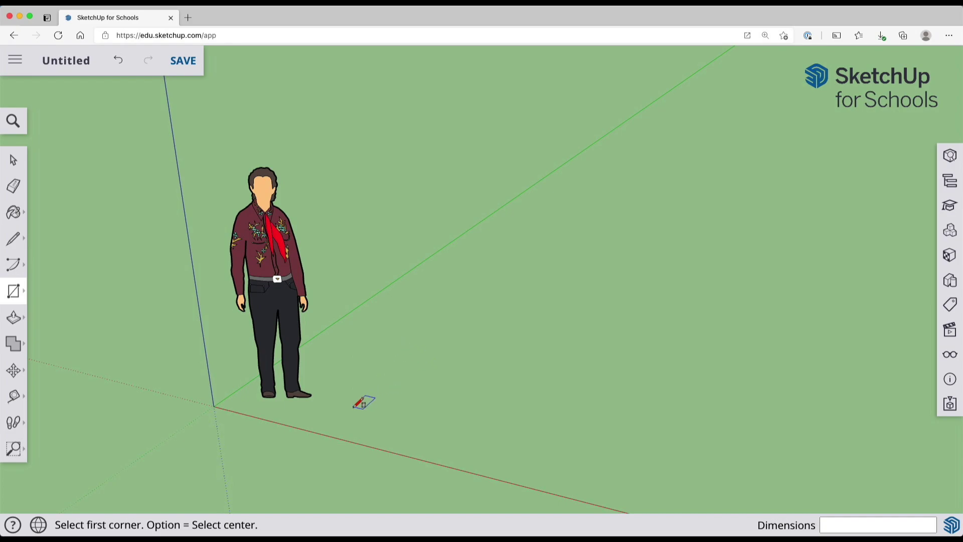
pyautogui.click(350, 409)
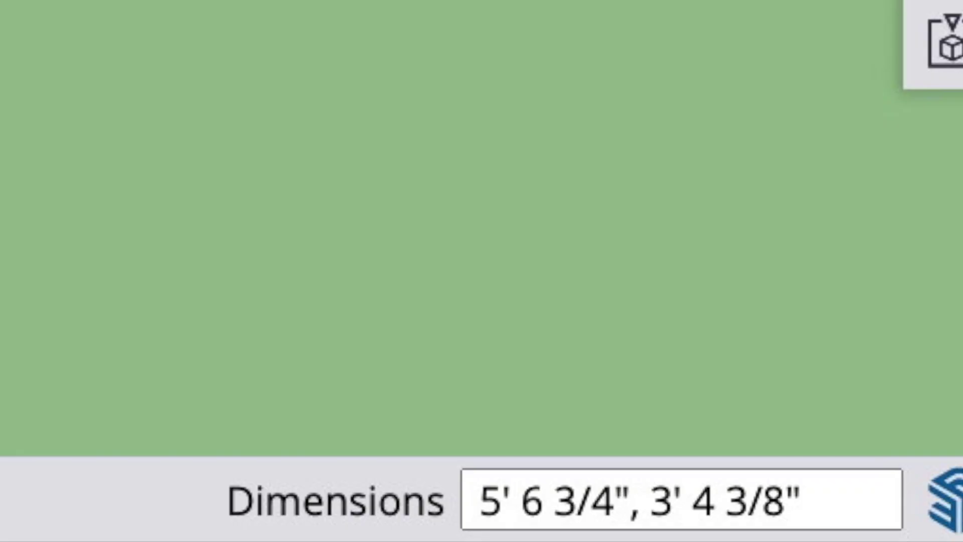
pyautogui.write("5',3")
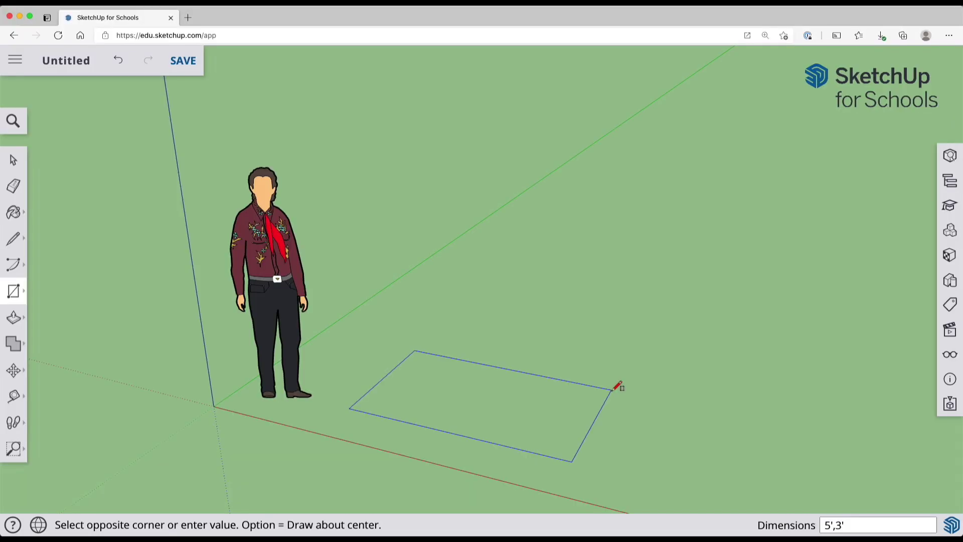
pyautogui.press('Return')
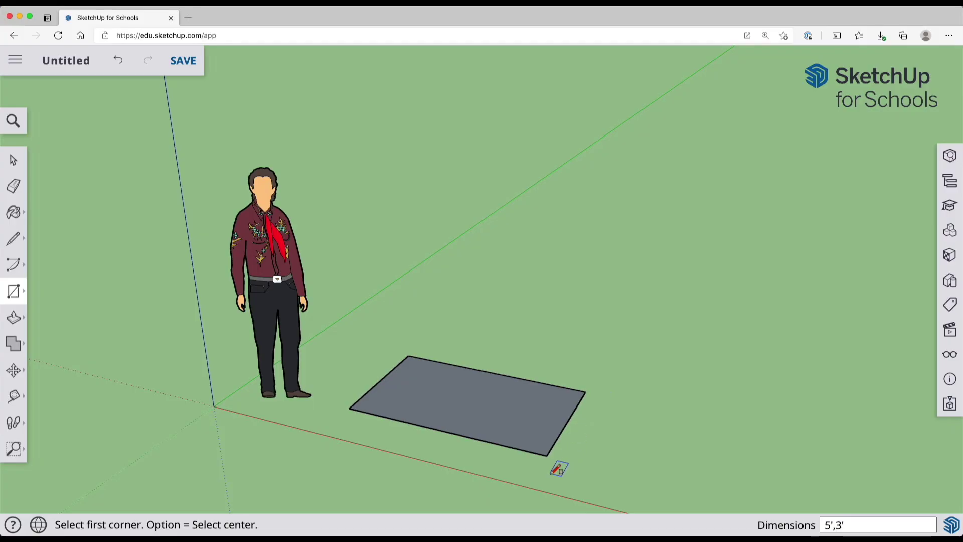
# Change the dimensions of the just-drawn rectangle to 3',5'
pyautogui.write('3')
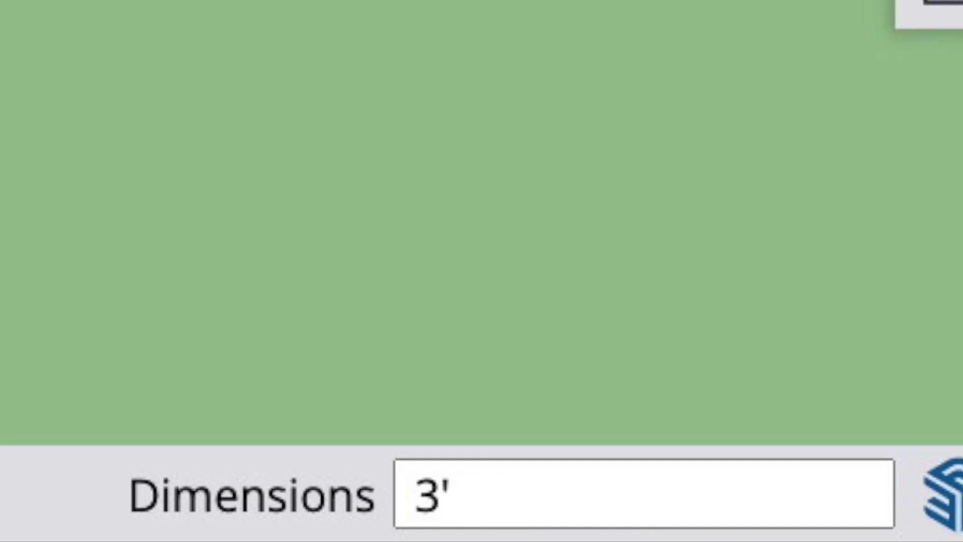
pyautogui.write("',5")
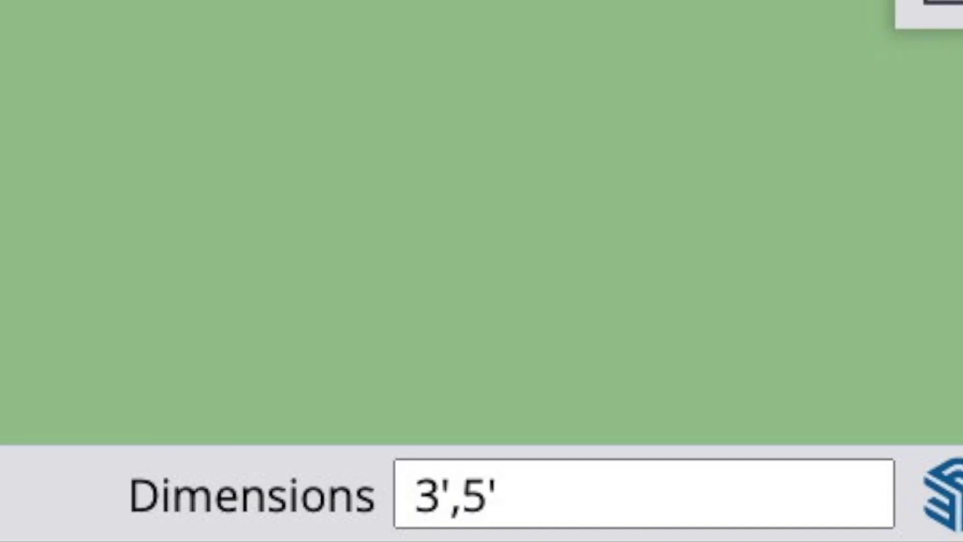
pyautogui.press('Return')
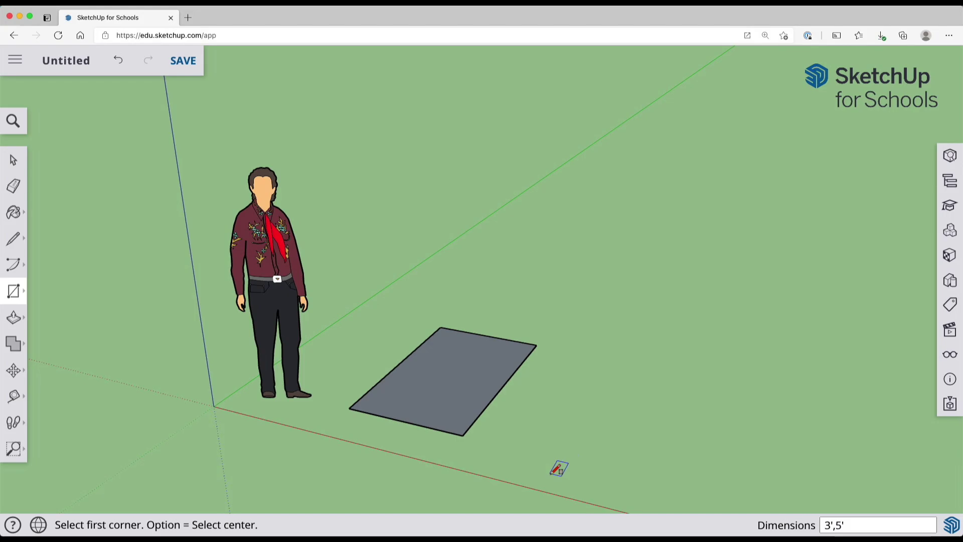
pyautogui.write('6')
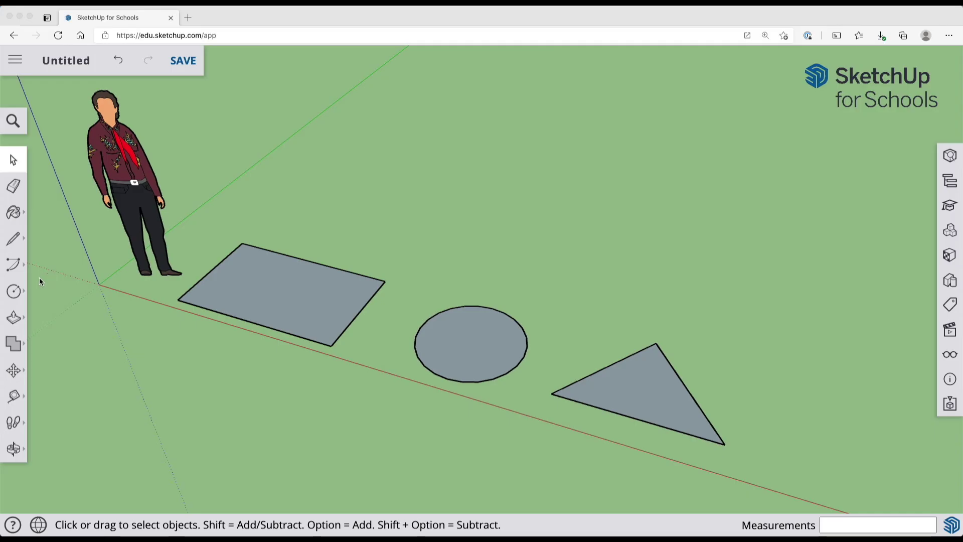
# Extrude the rectangle up about 3' 5", the circle into a cylinder, and the triangle up about 4' 3" with Push/Pull
pyautogui.click(15, 318)
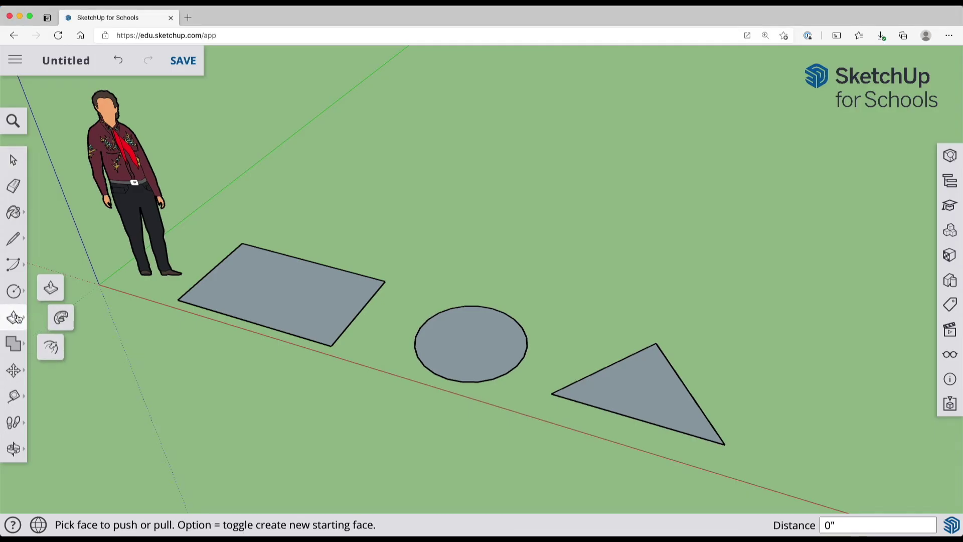
pyautogui.click(53, 291)
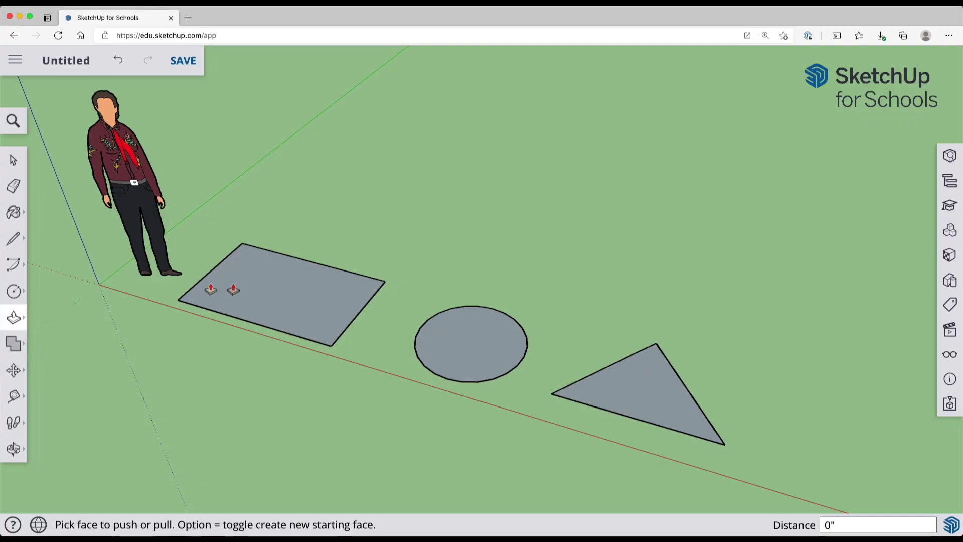
pyautogui.moveTo(254, 292); pyautogui.dragTo(261, 187)
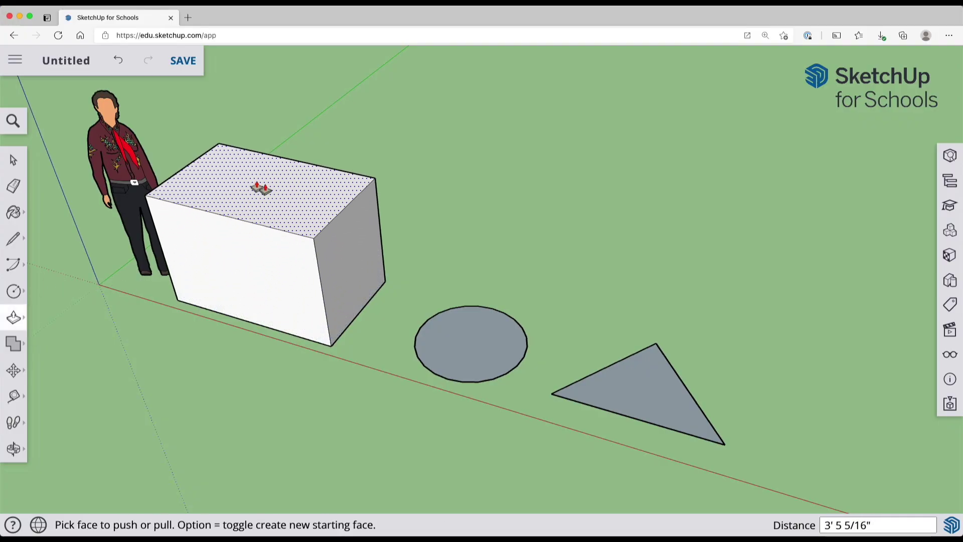
pyautogui.moveTo(444, 339); pyautogui.dragTo(450, 229)
pyautogui.moveTo(620, 393); pyautogui.dragTo(617, 249)
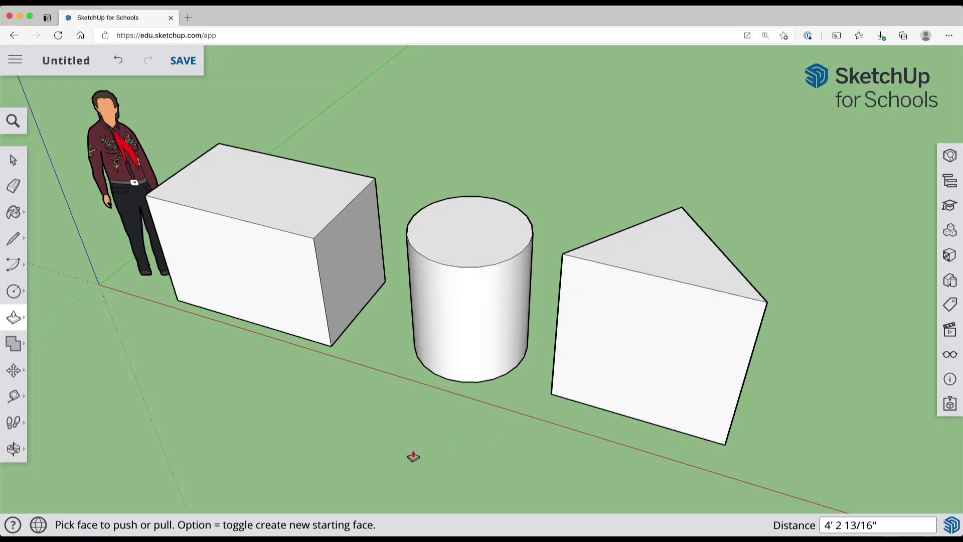
pyautogui.press('o')
pyautogui.moveTo(411, 458); pyautogui.dragTo(428, 441)
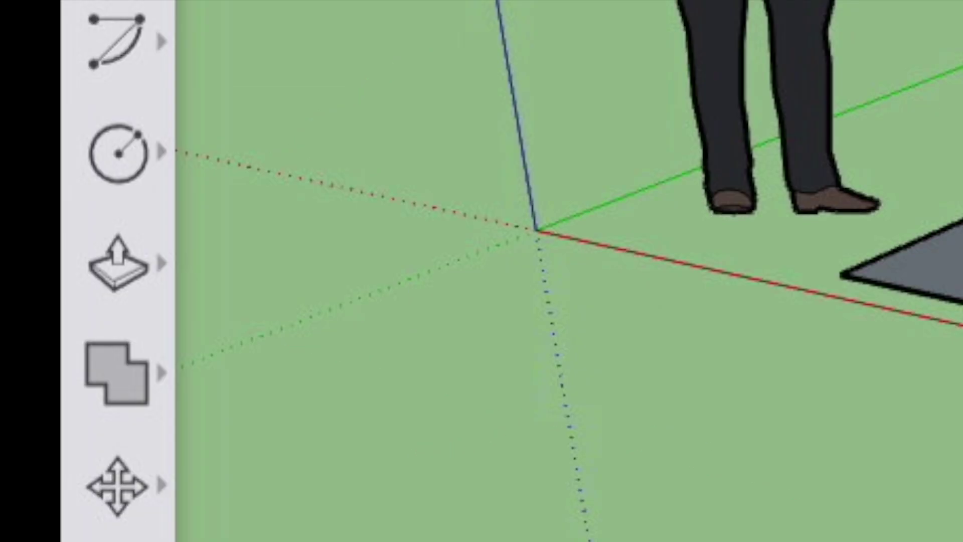
# Extrude the flat rectangle beside the figure upward 3' with Push/Pull and change the extrusion distance to 2'
pyautogui.moveTo(151, 273)
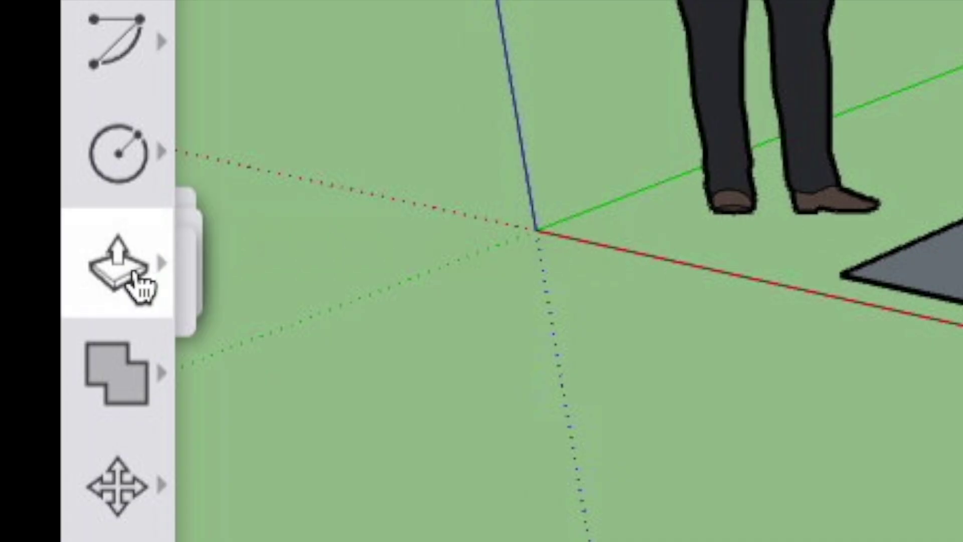
pyautogui.click(236, 171)
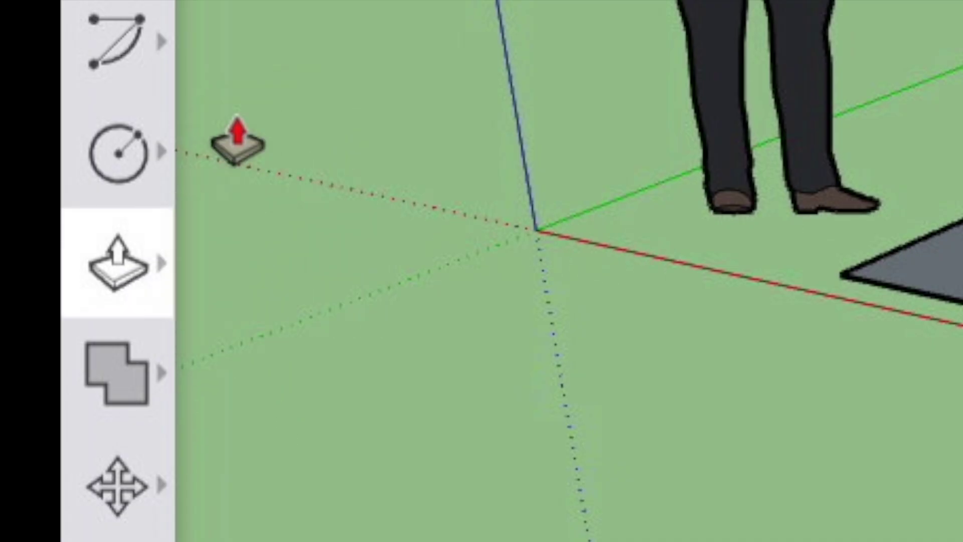
pyautogui.scroll(2, 181, 262)
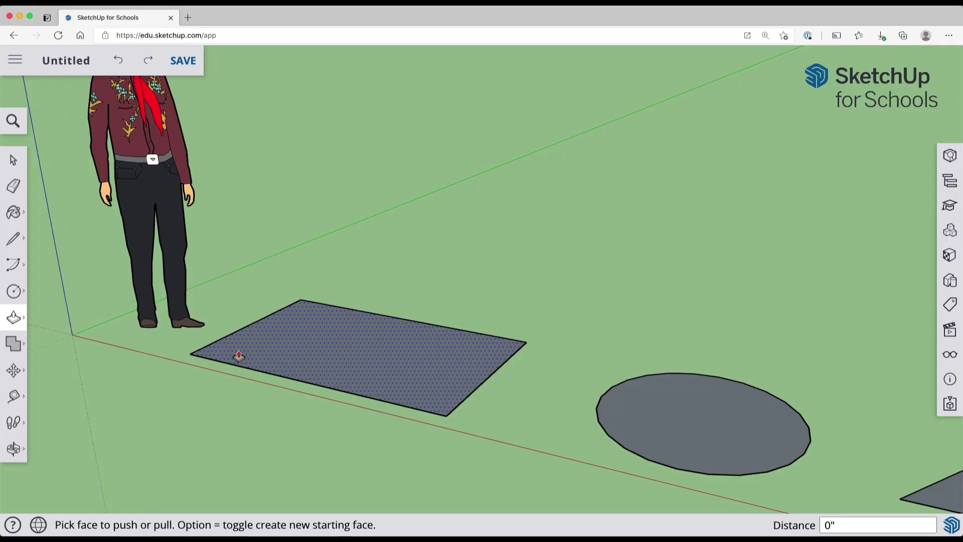
pyautogui.click(304, 352)
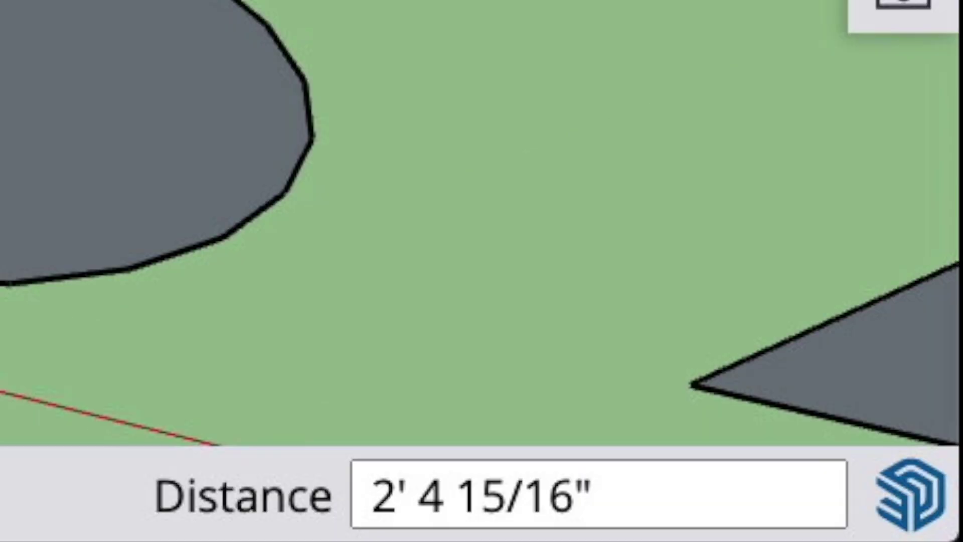
pyautogui.write('3')
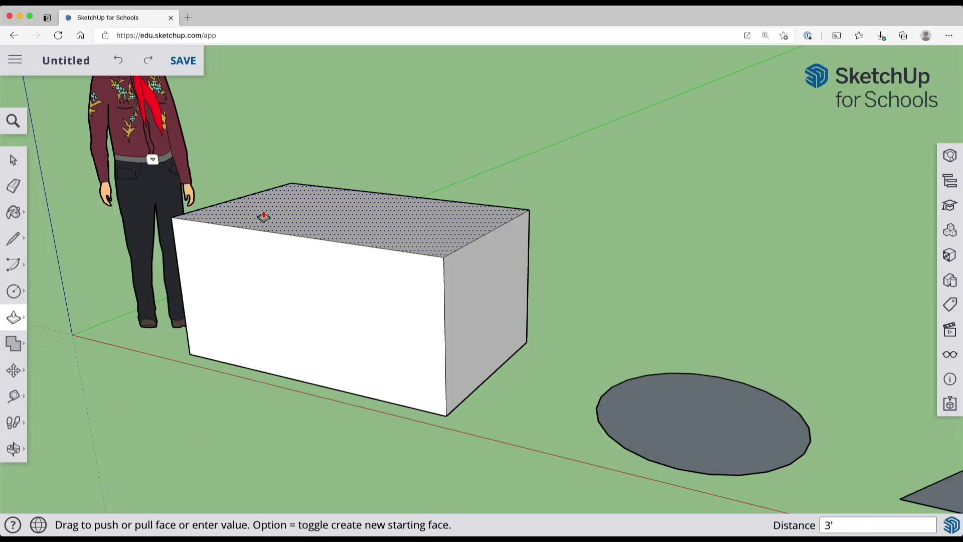
pyautogui.press('Return')
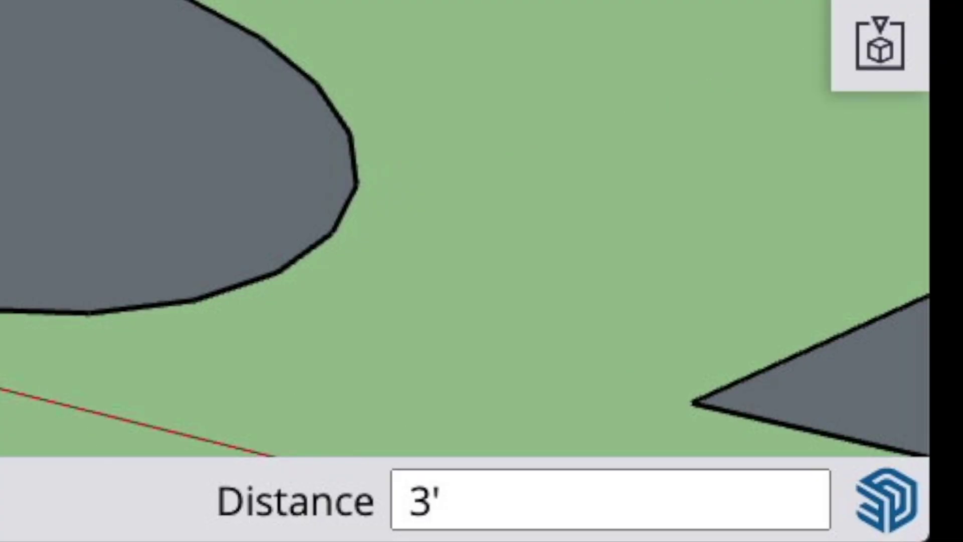
pyautogui.write('2')
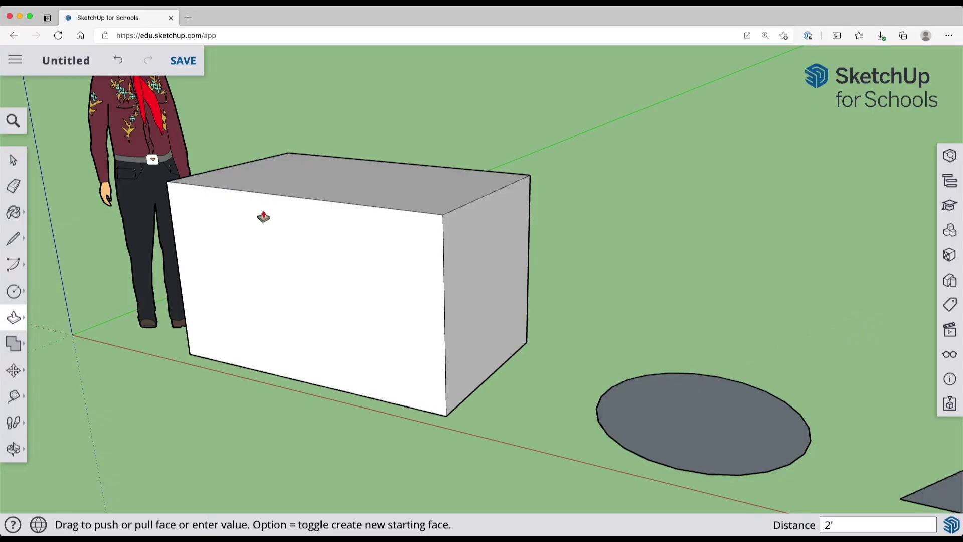
pyautogui.press('Return')
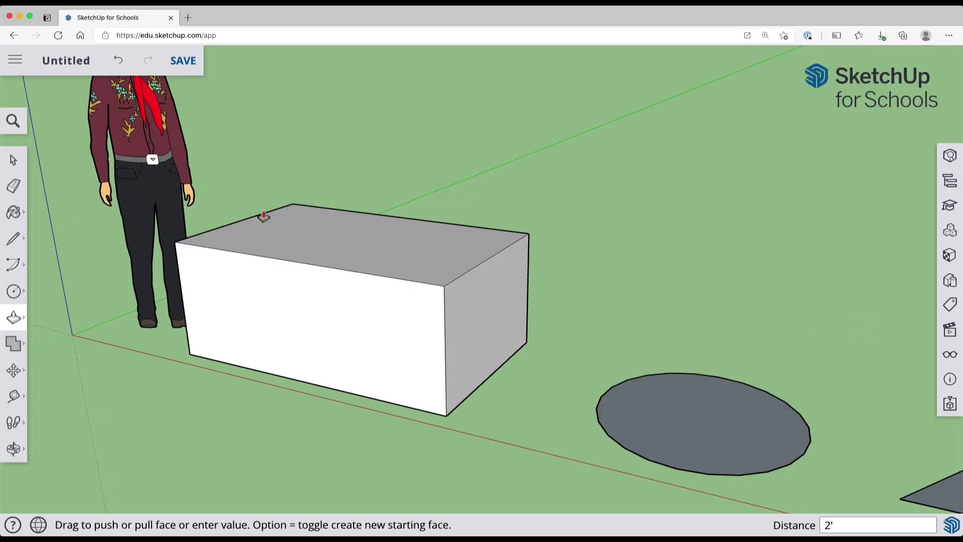
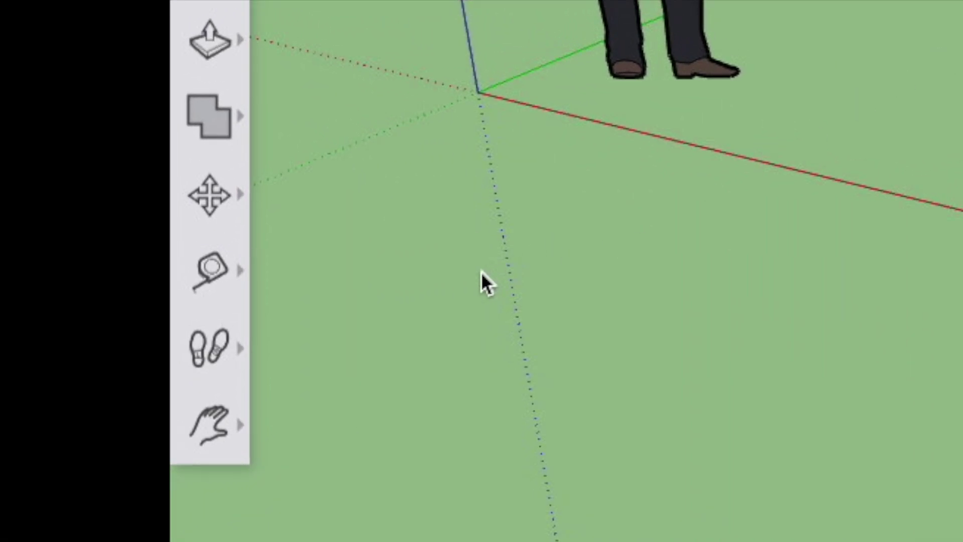
# Dimension the height of the box along the vertical edge nearest the figure, placing the dimension outside the box
pyautogui.click(222, 266)
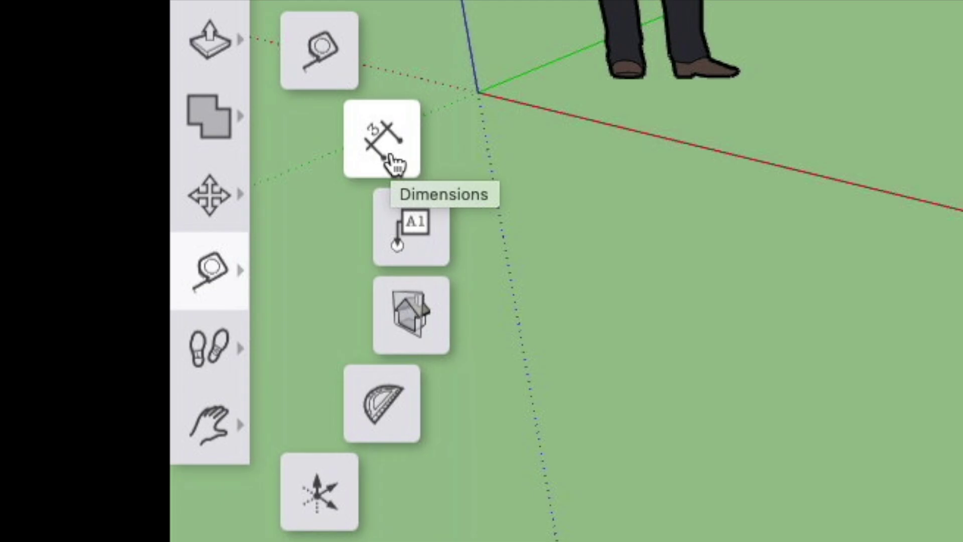
pyautogui.click(394, 161)
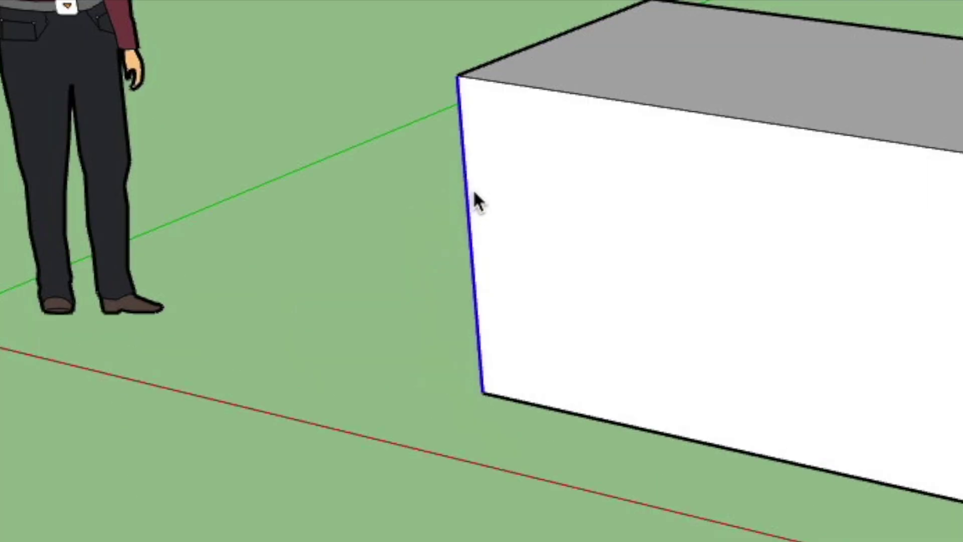
pyautogui.click(467, 190)
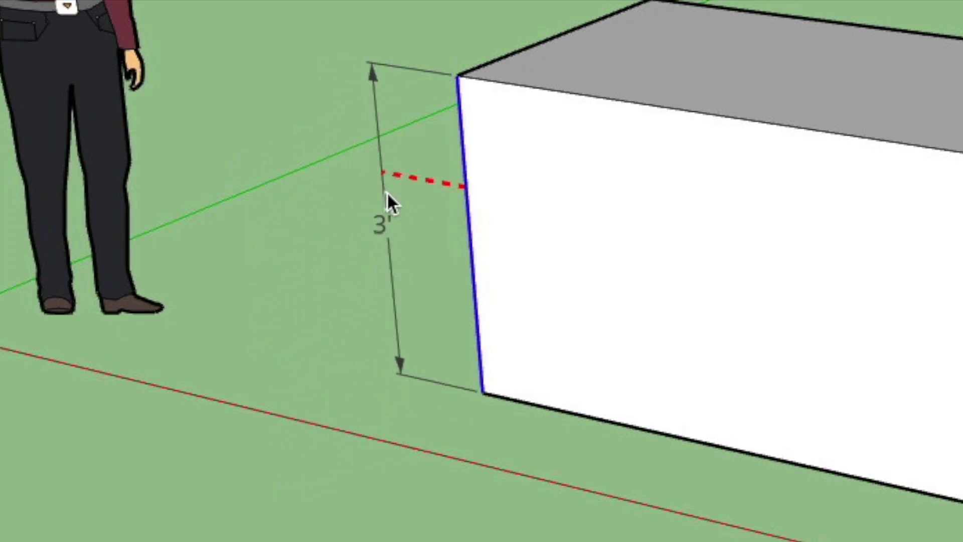
pyautogui.click(392, 194)
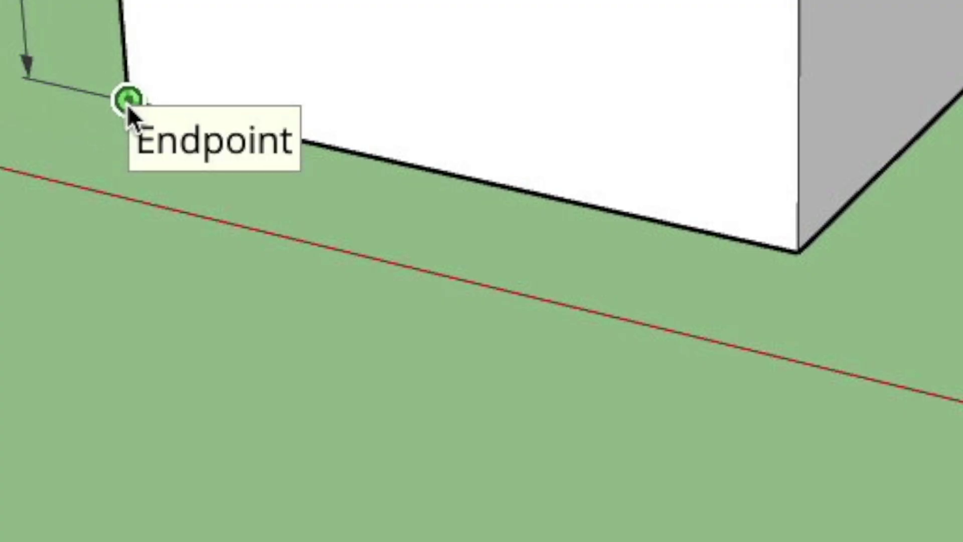
# Dimension the bottom edge of the box's white front face between its two endpoints, placing the dimension below it
pyautogui.click(128, 103)
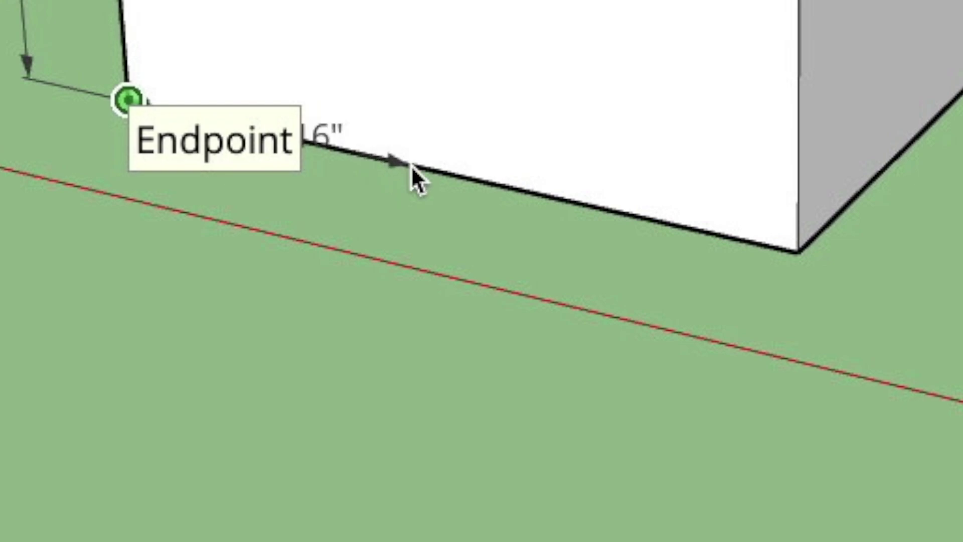
pyautogui.click(794, 251)
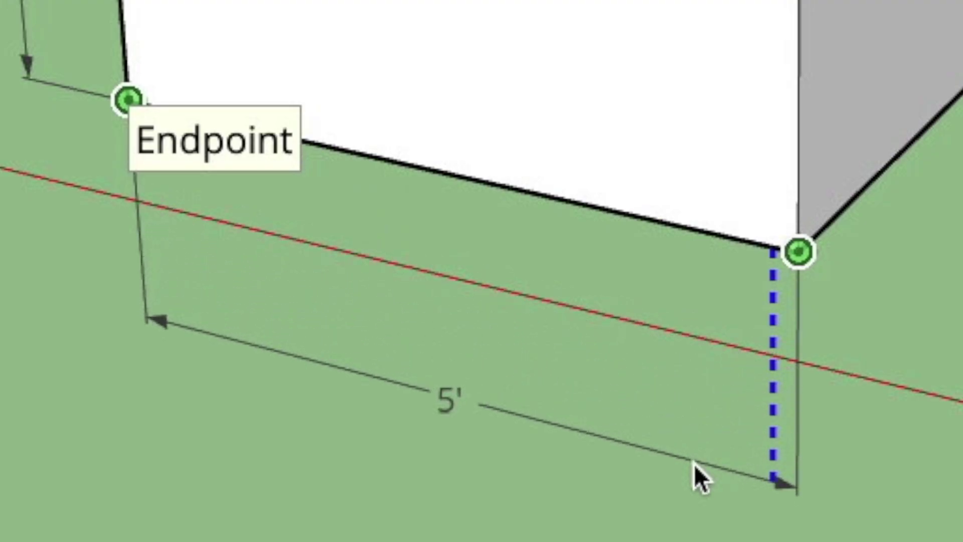
pyautogui.click(687, 469)
pyautogui.press('space')
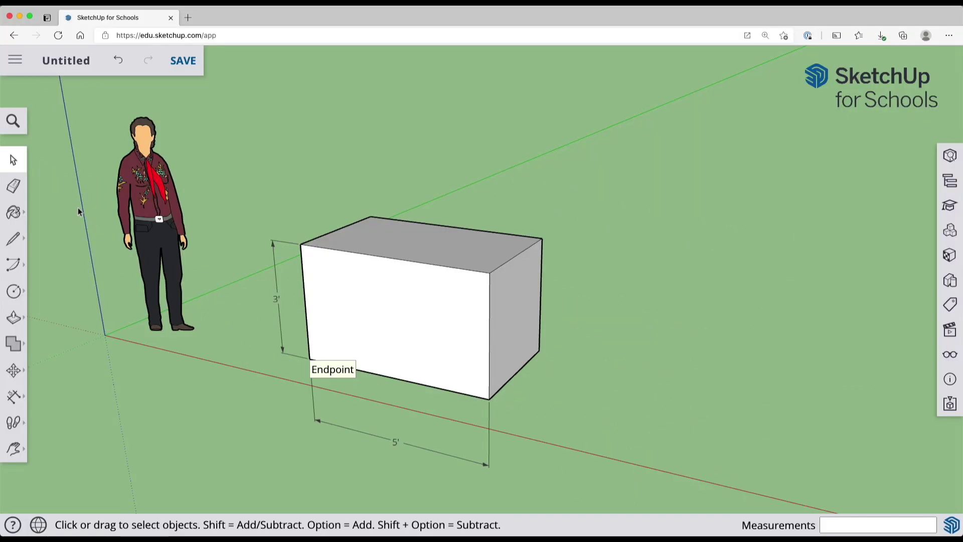
pyautogui.press('l')
pyautogui.press('space')
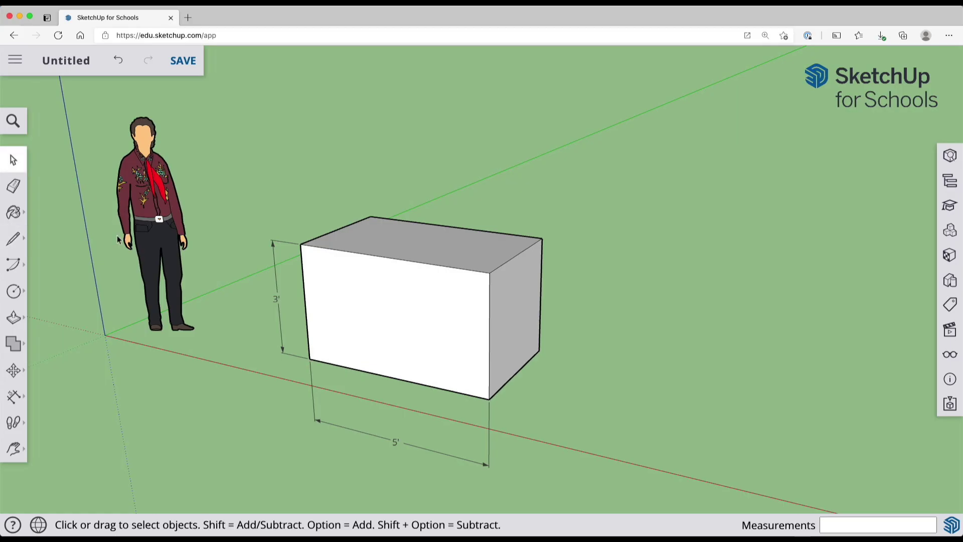
# Attach a leader label reading "This is a line" to the box's vertical edge nearest the figure
pyautogui.press('o')
pyautogui.moveTo(171, 312); pyautogui.dragTo(173, 344)
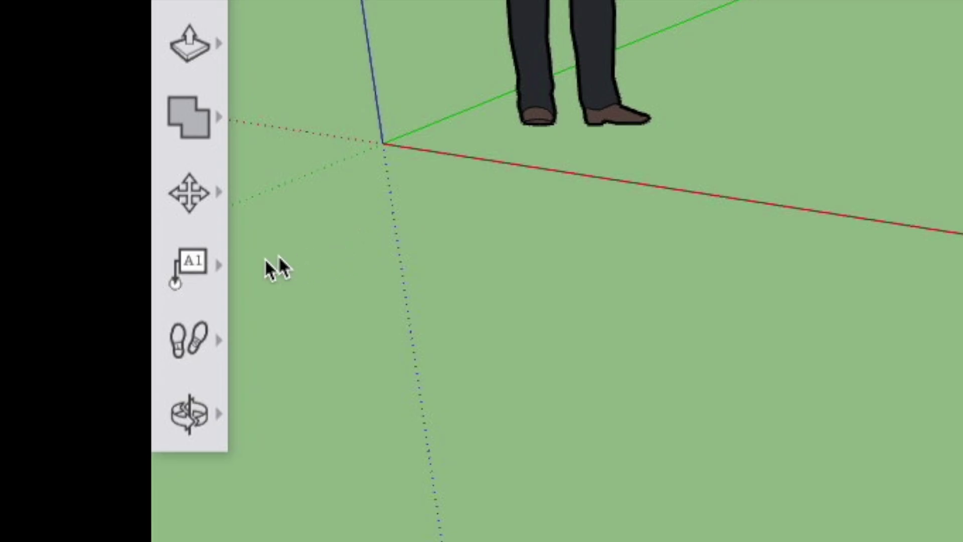
pyautogui.click(185, 275)
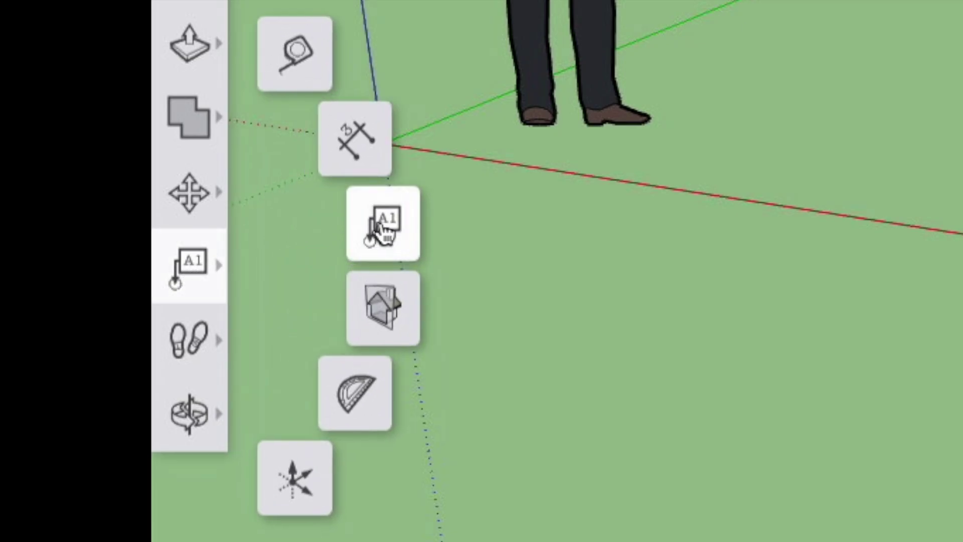
pyautogui.click(391, 236)
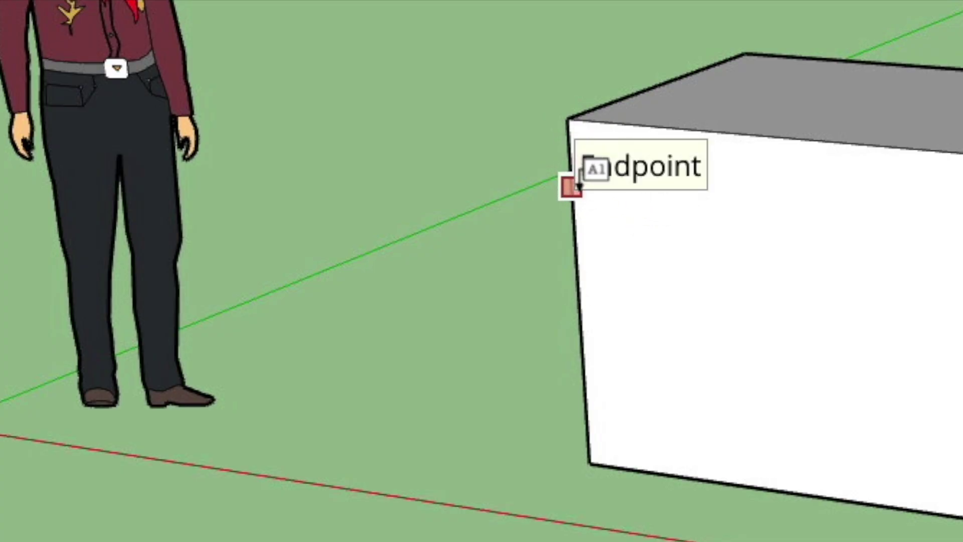
pyautogui.click(574, 211)
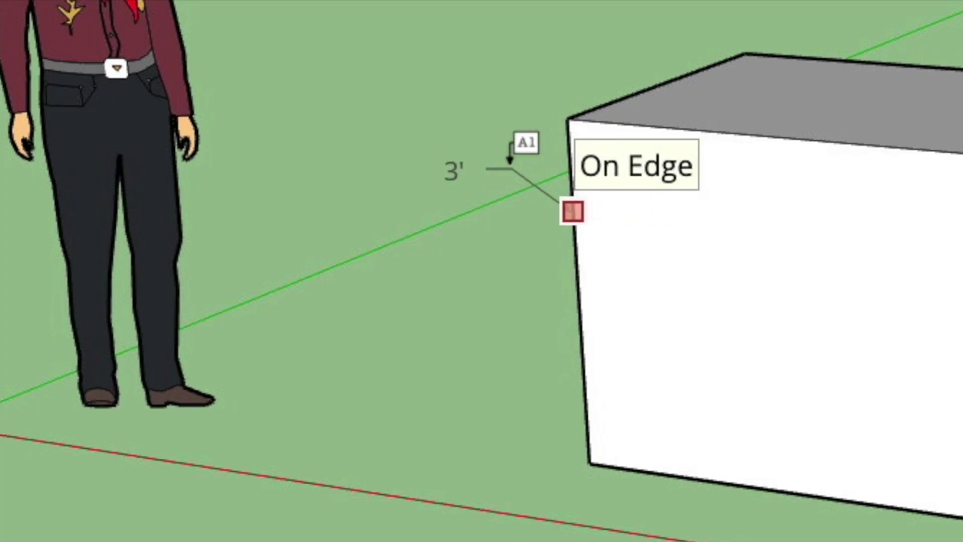
pyautogui.click(431, 90)
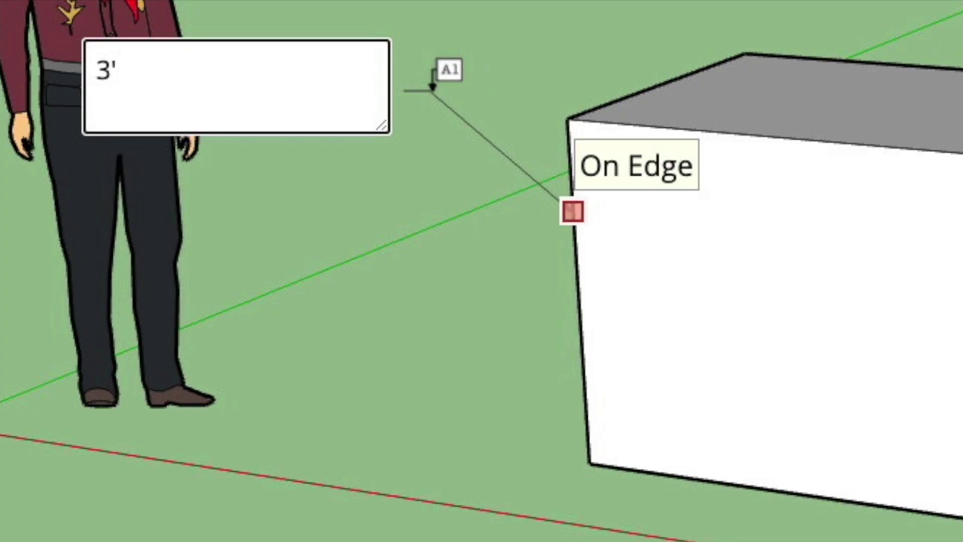
pyautogui.press('BackSpace')
pyautogui.press('BackSpace')
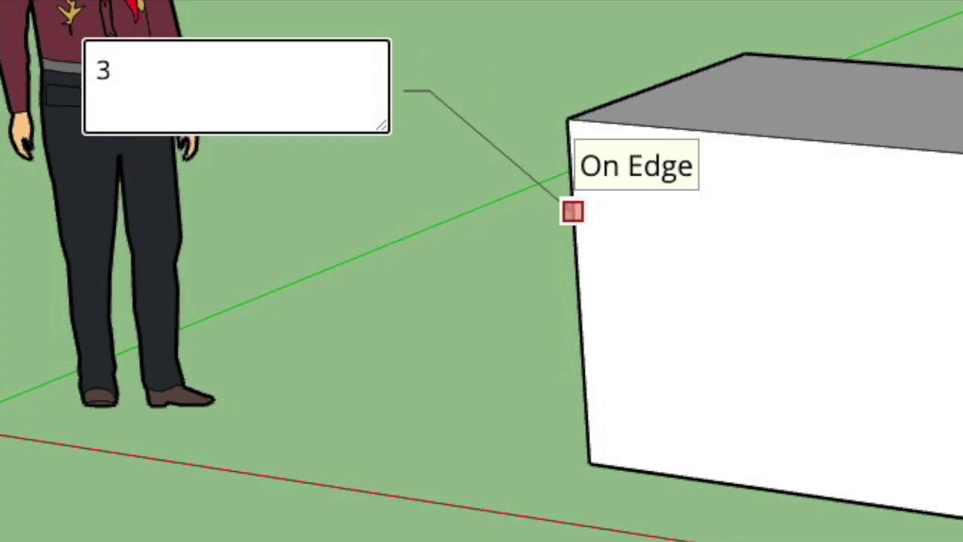
pyautogui.write('This is a line')
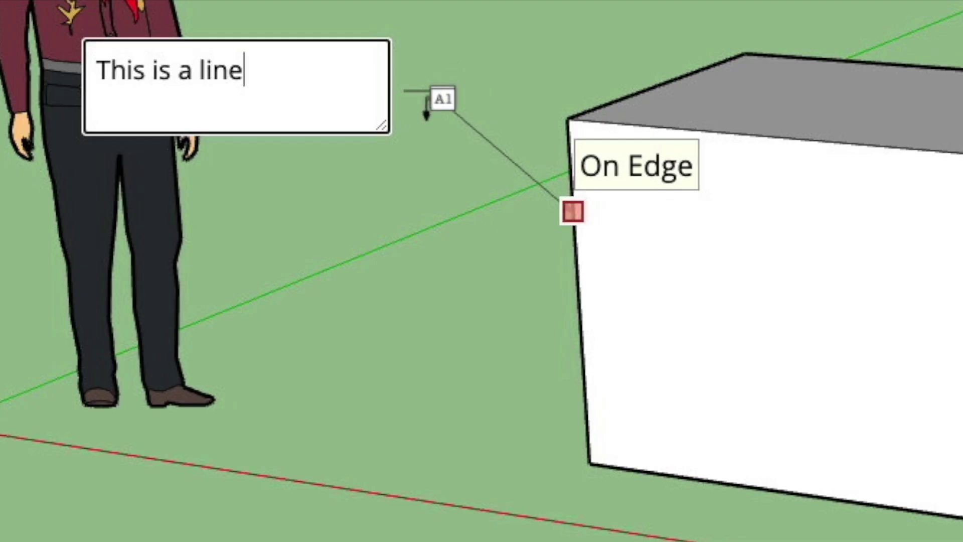
pyautogui.click(422, 163)
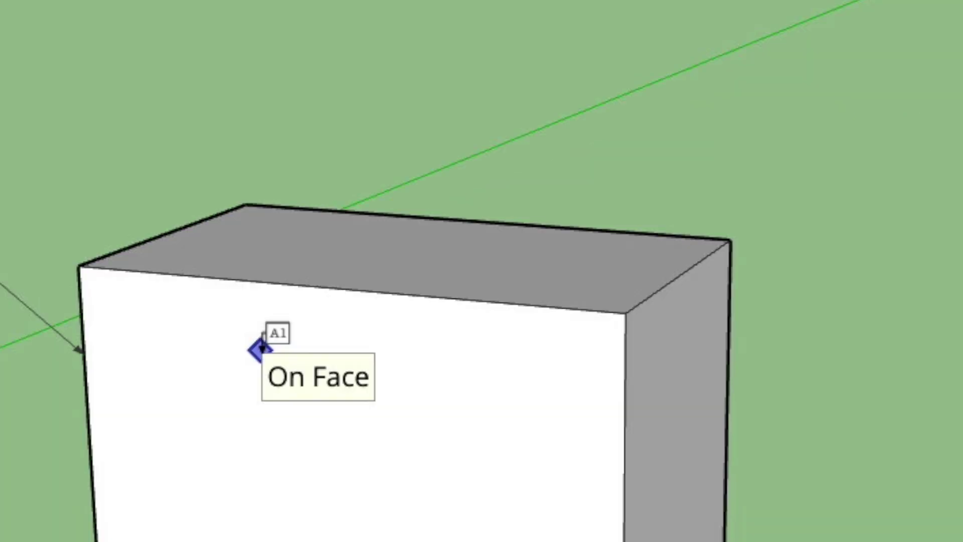
# Attach a leader label reading "This is a face" to the white front face of the box
pyautogui.click(262, 349)
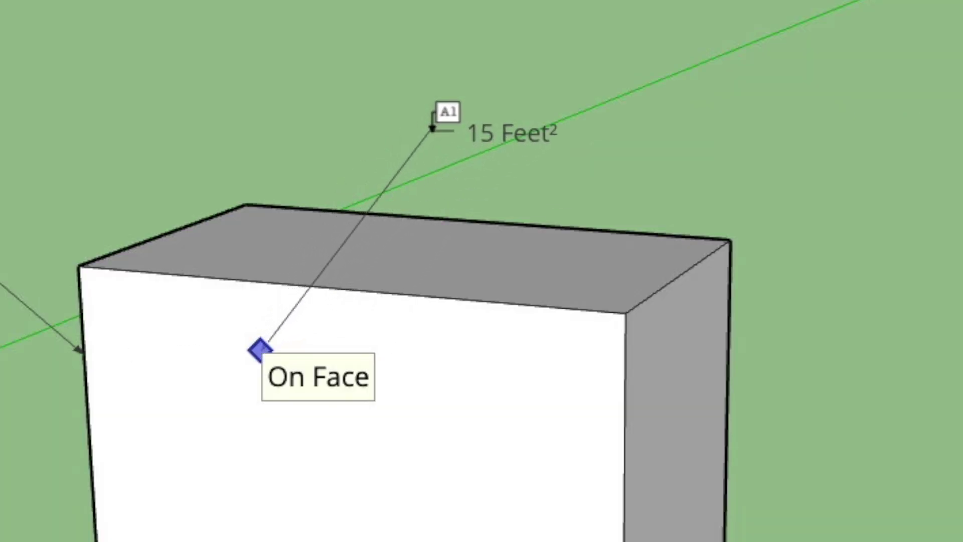
pyautogui.click(432, 129)
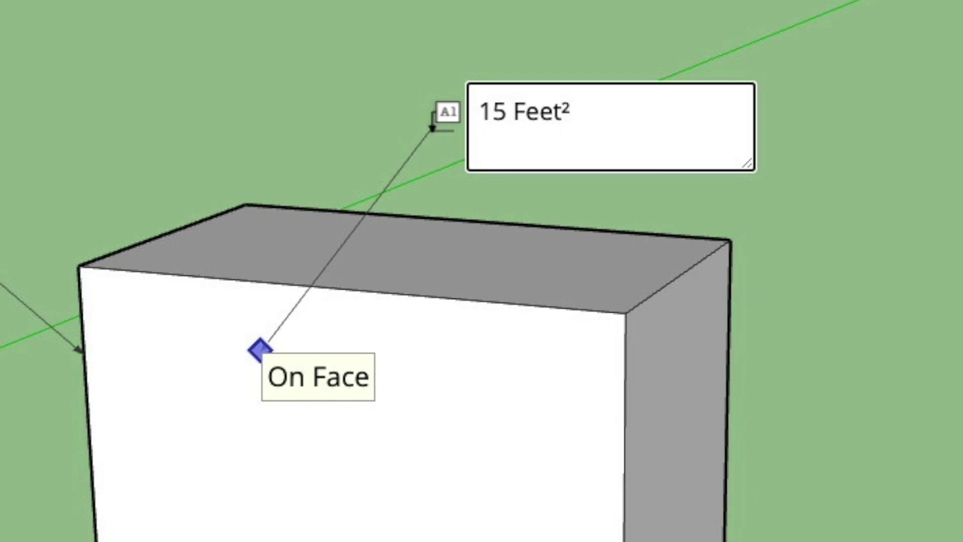
pyautogui.press('BackSpace')
pyautogui.press('BackSpace')
pyautogui.press('BackSpace')
pyautogui.press('BackSpace')
pyautogui.press('BackSpace')
pyautogui.press('BackSpace')
pyautogui.press('BackSpace')
pyautogui.press('BackSpace')
pyautogui.write('This is a')
pyautogui.press('BackSpace')
pyautogui.press('BackSpace')
pyautogui.write('s a f')
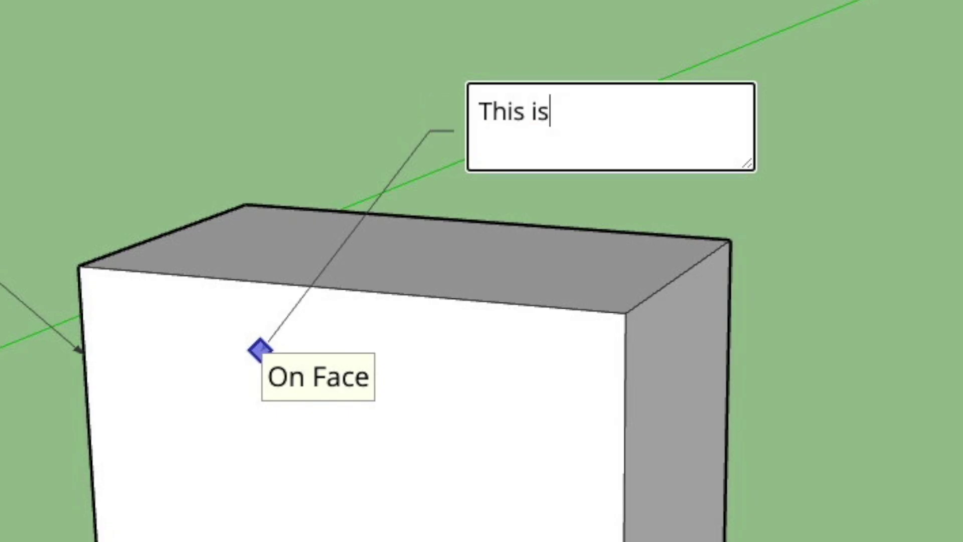
pyautogui.write('ace')
pyautogui.click(167, 402)
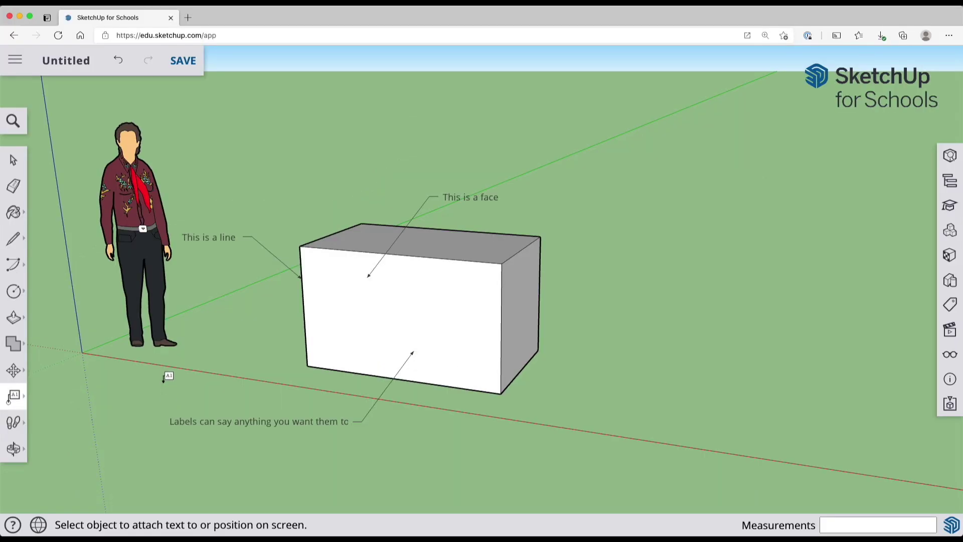
pyautogui.press('space')
pyautogui.press('o')
pyautogui.moveTo(164, 344); pyautogui.dragTo(248, 369)
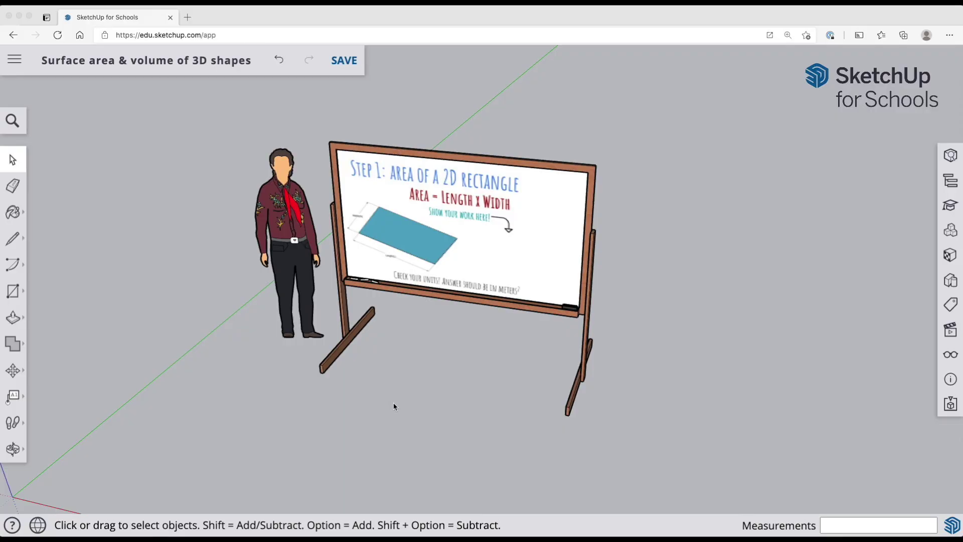
# Draw a 1.5 m by 0.5 m rectangle on the ground in front of the Step 1 whiteboard
pyautogui.click(14, 449)
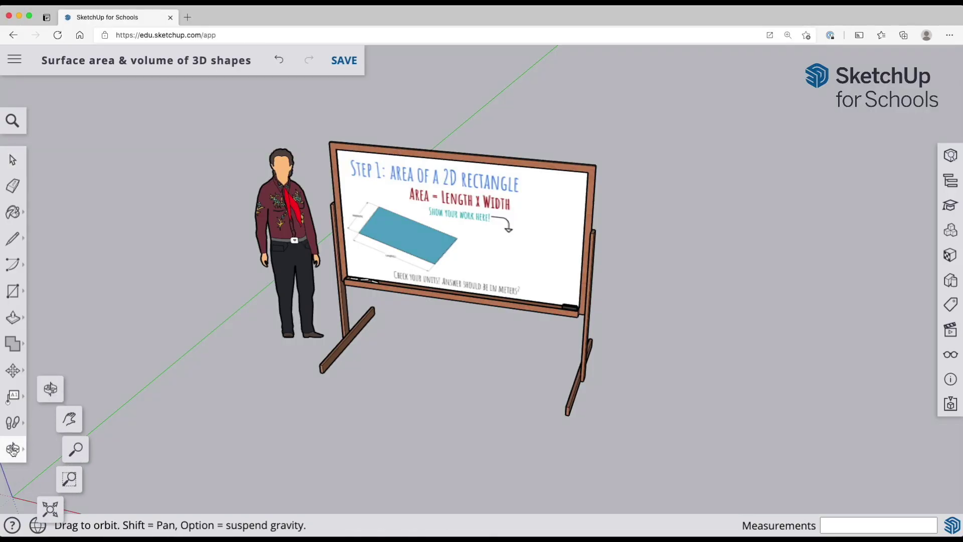
pyautogui.click(52, 391)
pyautogui.moveTo(152, 421); pyautogui.dragTo(164, 349)
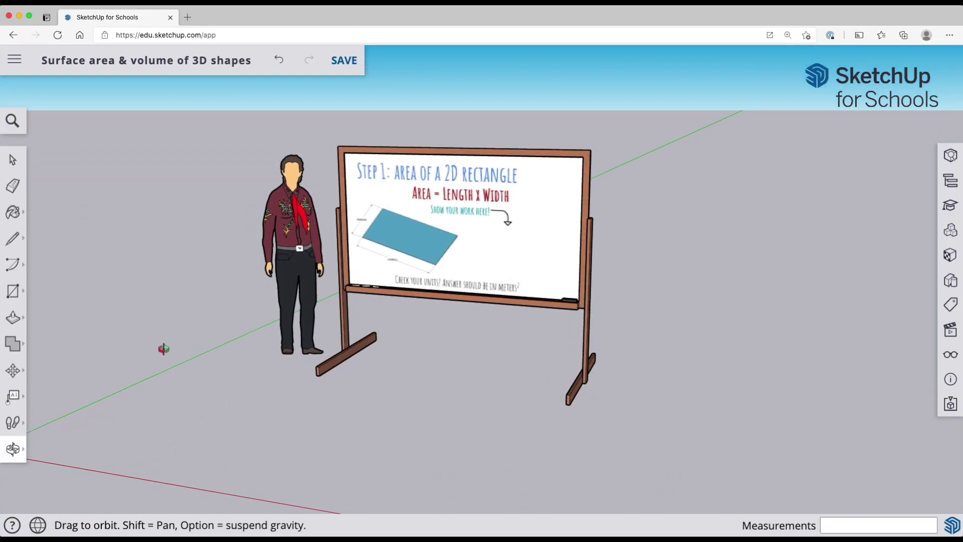
pyautogui.click(17, 449)
pyautogui.click(68, 420)
pyautogui.moveTo(429, 402); pyautogui.dragTo(413, 361)
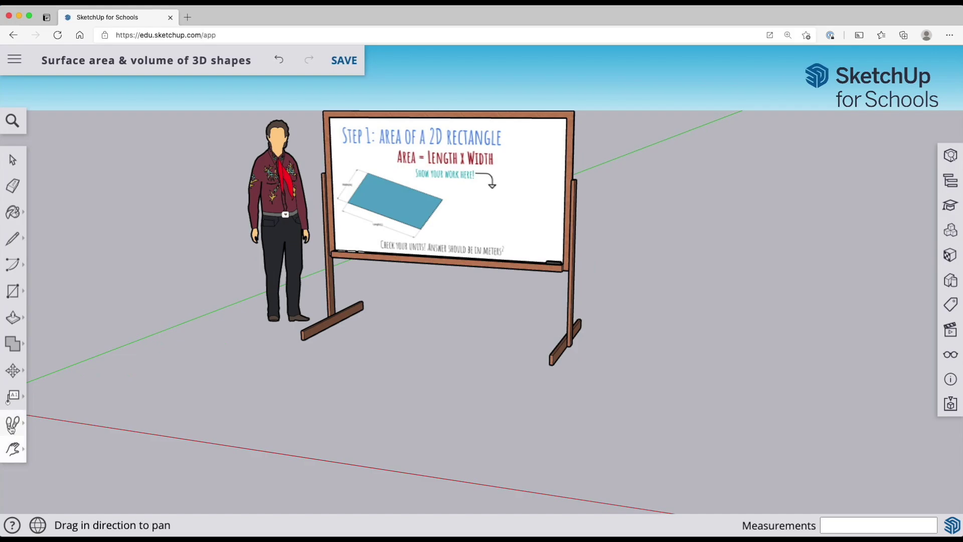
pyautogui.click(13, 449)
pyautogui.click(71, 447)
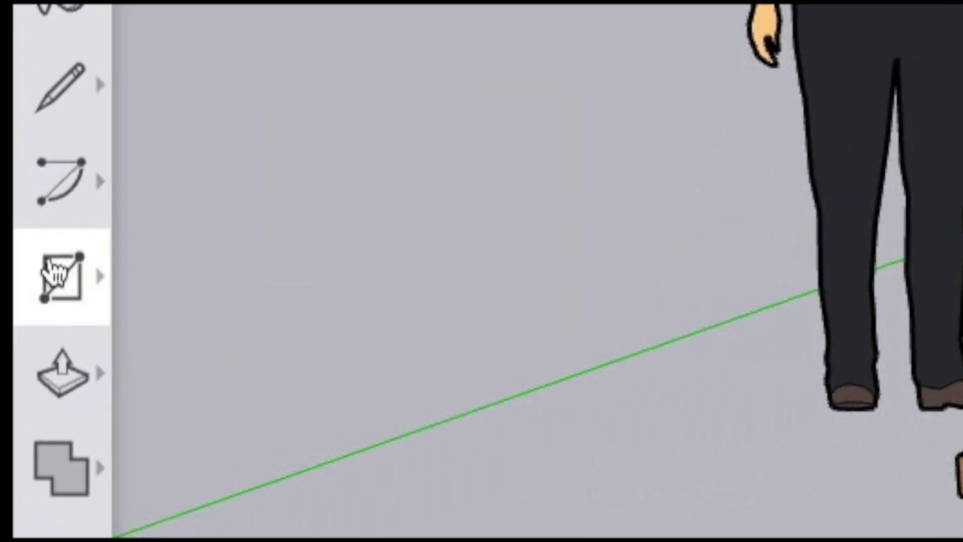
pyautogui.click(12, 291)
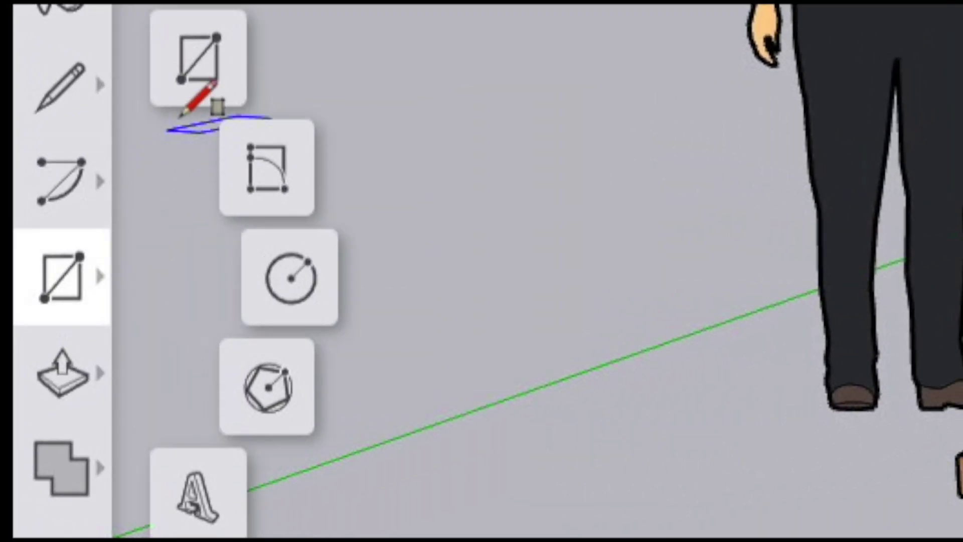
pyautogui.click(195, 95)
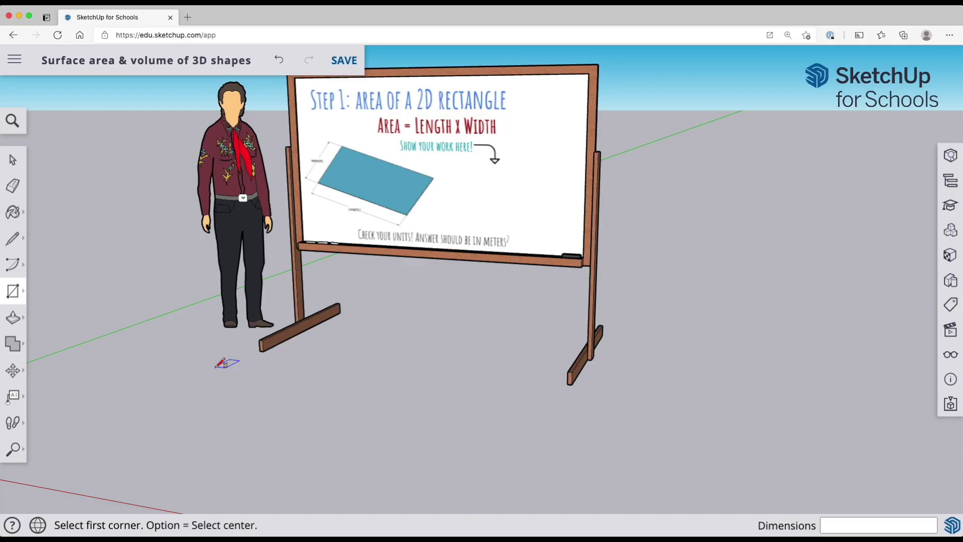
pyautogui.click(260, 389)
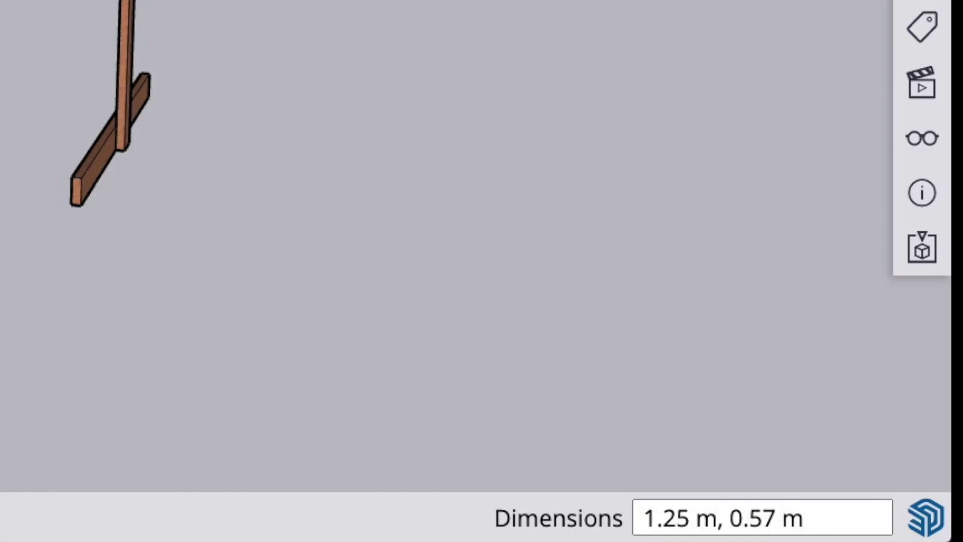
pyautogui.write('1.5,.5')
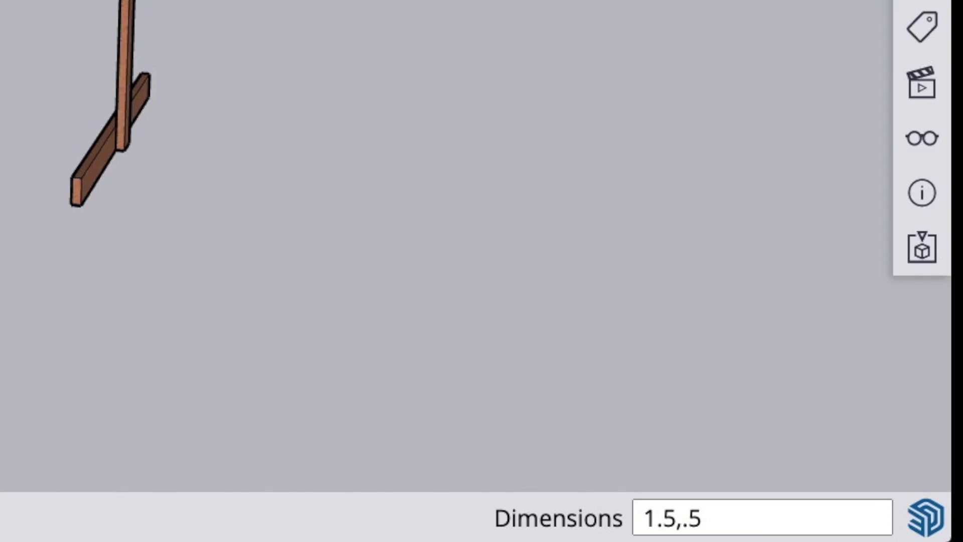
pyautogui.press('Return')
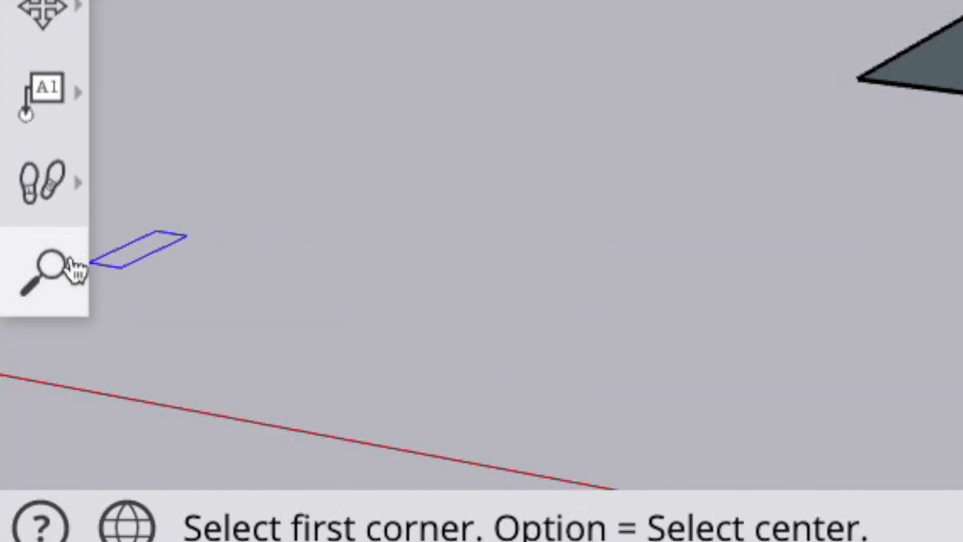
# Dimension the rectangle's short edge nearest the figure between its two endpoints, placing the dimension outside the rectangle
pyautogui.click(41, 269)
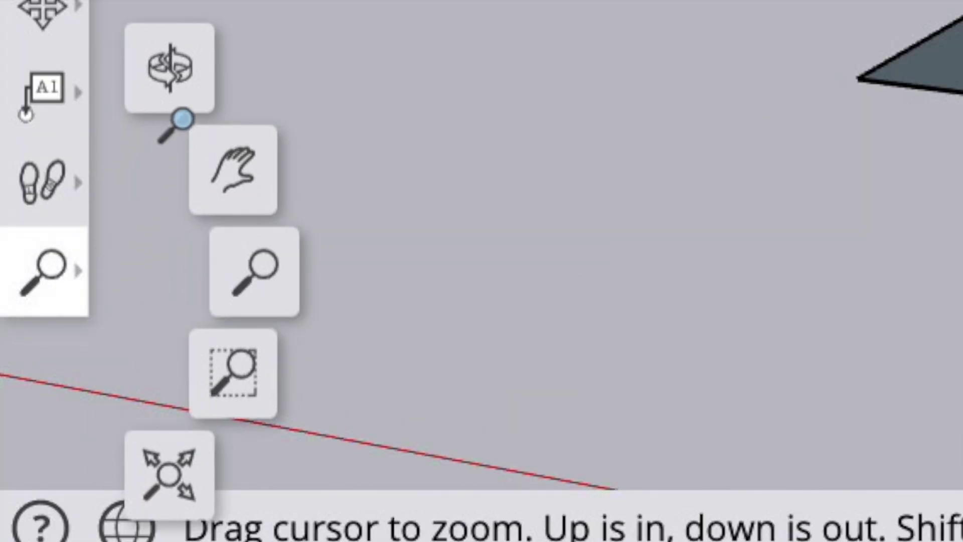
pyautogui.click(188, 75)
pyautogui.moveTo(312, 345); pyautogui.dragTo(392, 442)
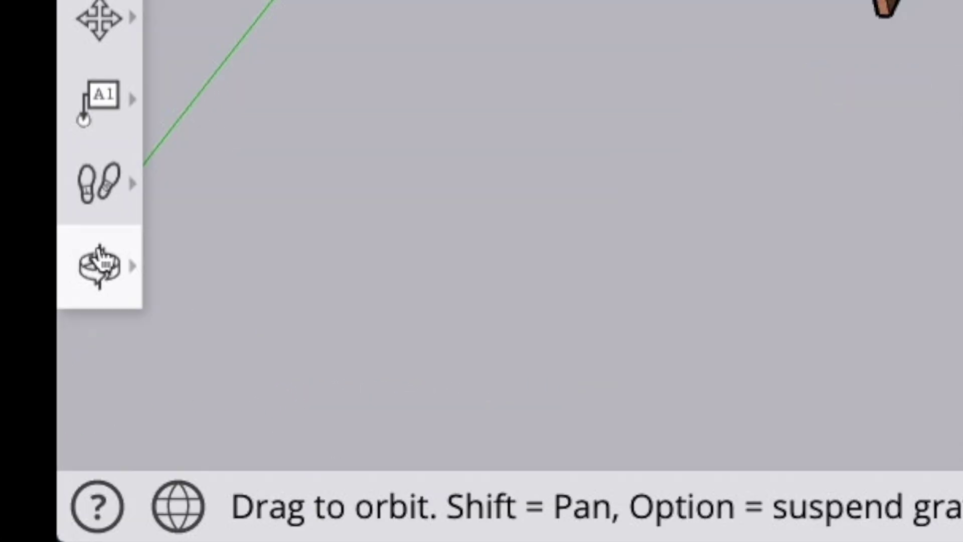
pyautogui.click(13, 449)
pyautogui.click(70, 420)
pyautogui.moveTo(365, 458); pyautogui.dragTo(351, 402)
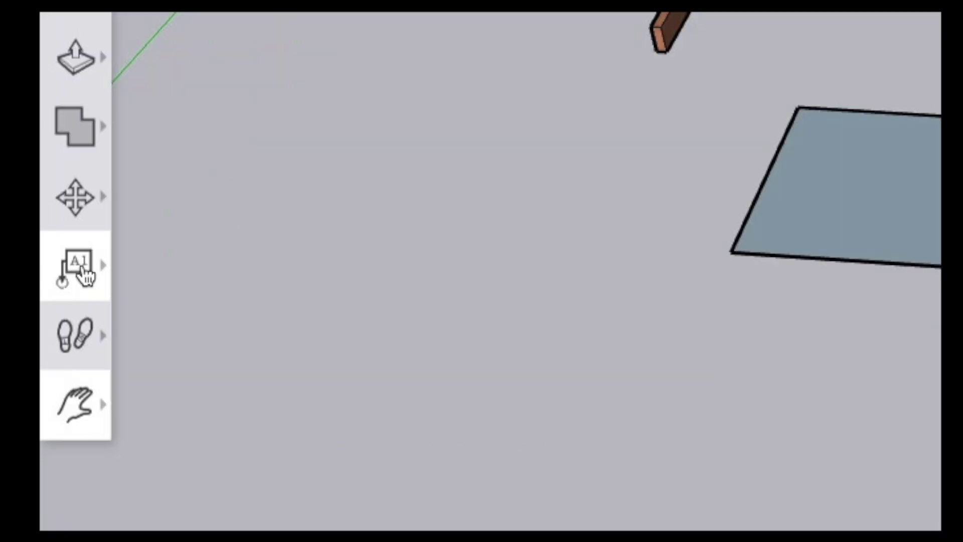
pyautogui.click(17, 400)
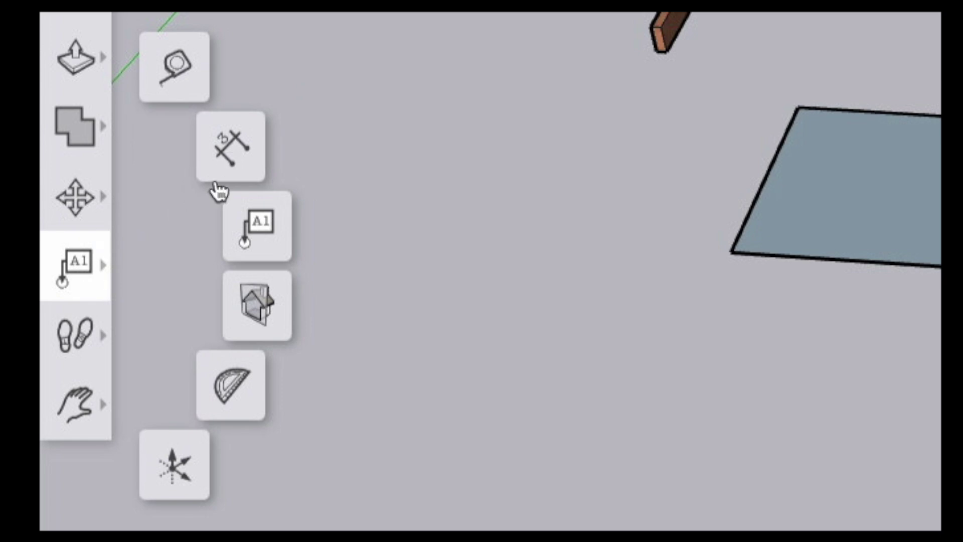
pyautogui.click(231, 163)
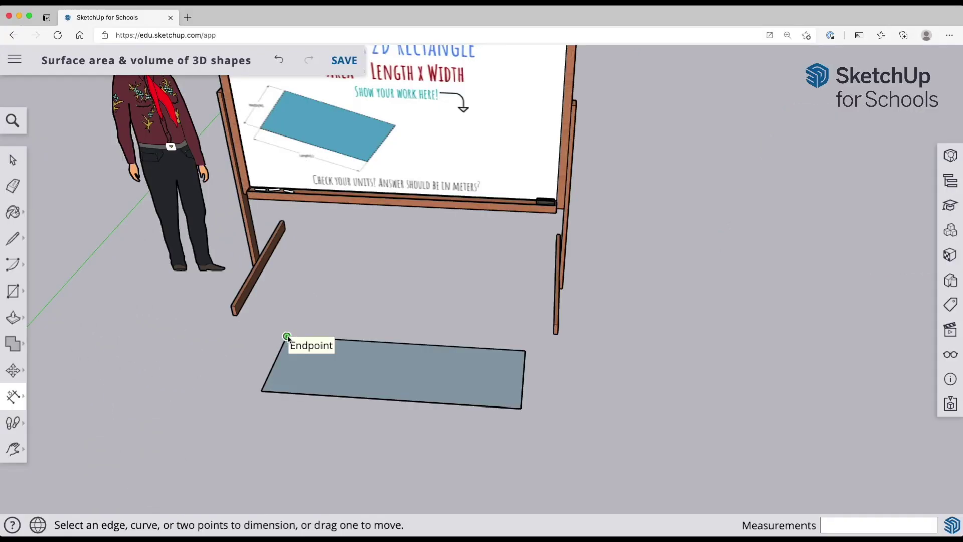
pyautogui.click(287, 336)
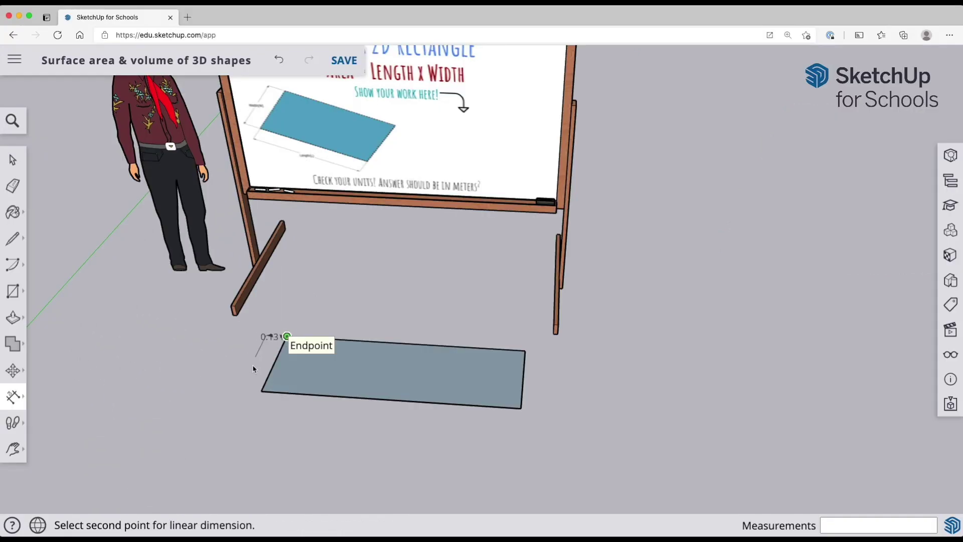
pyautogui.click(262, 391)
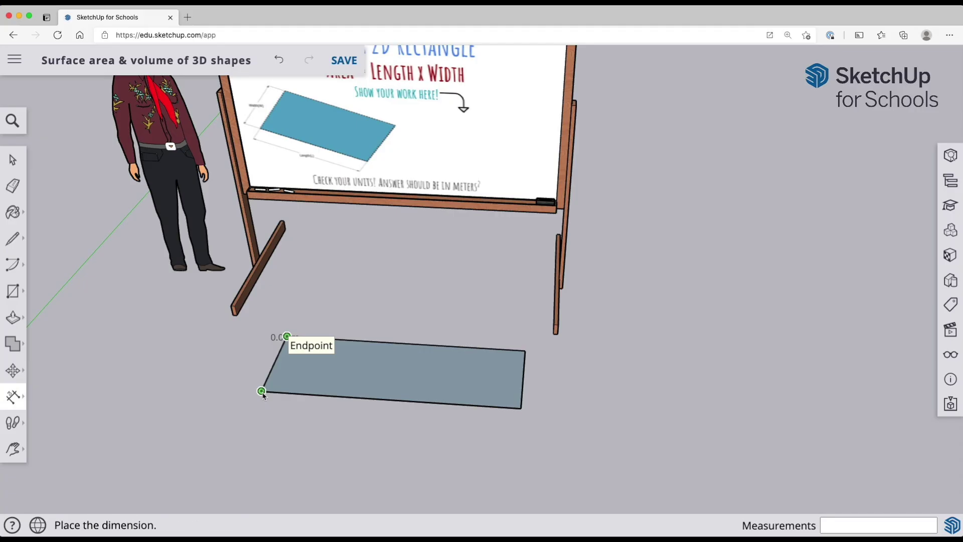
pyautogui.click(242, 360)
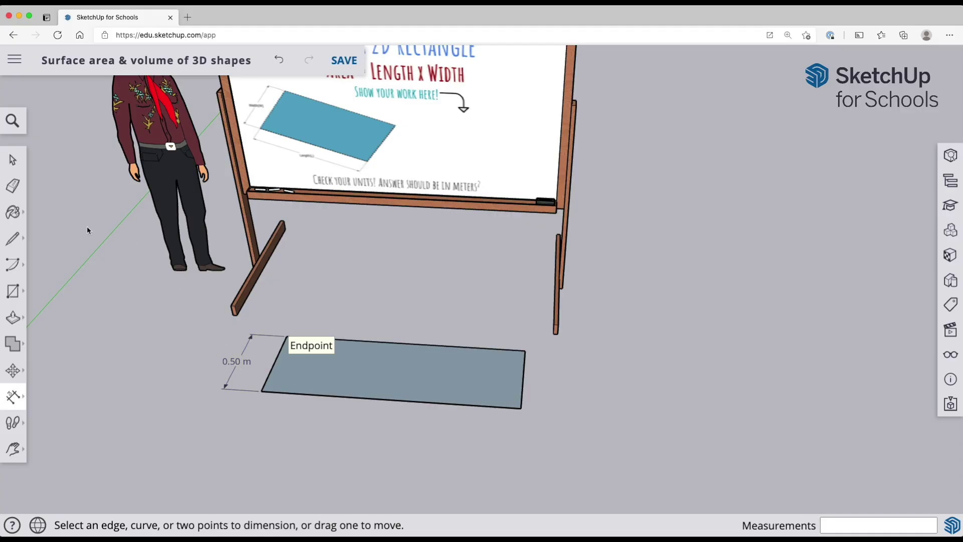
# Dimension the rectangle's long edge farthest from the whiteboard between its two endpoints, placing the dimension outside the rectangle
pyautogui.click(11, 237)
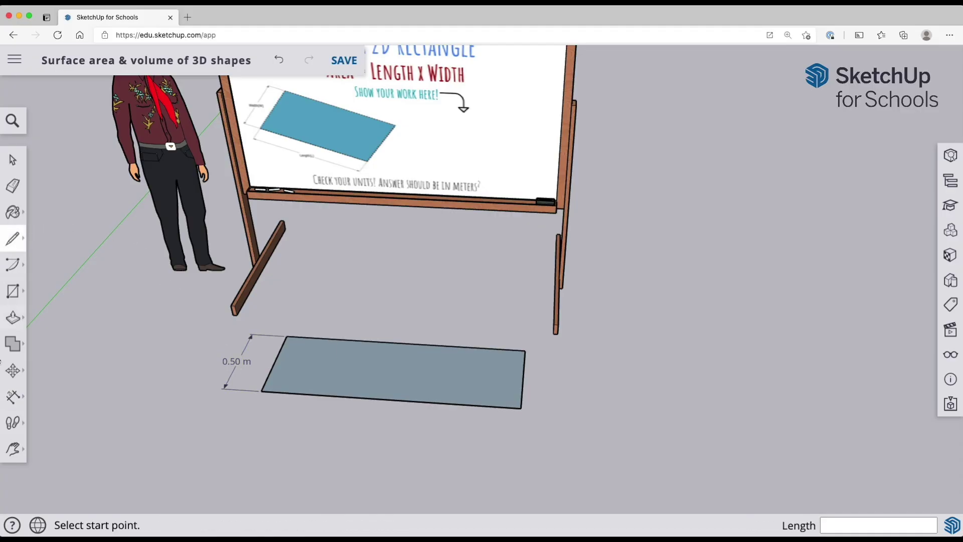
pyautogui.click(18, 397)
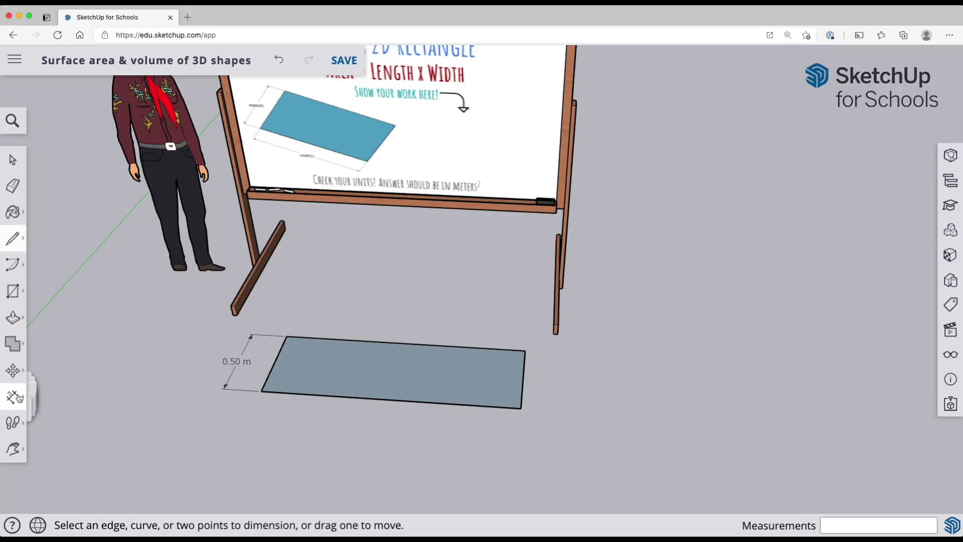
pyautogui.click(72, 351)
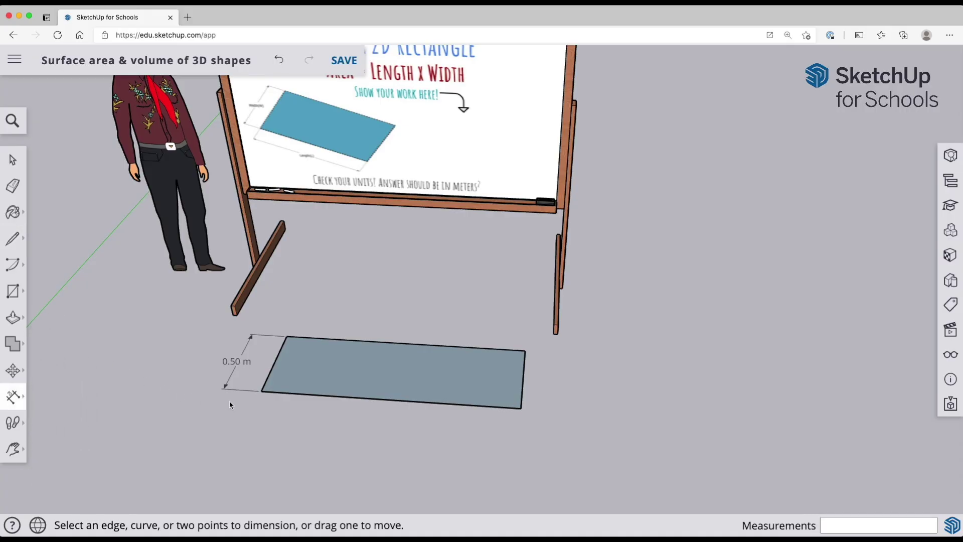
pyautogui.click(263, 394)
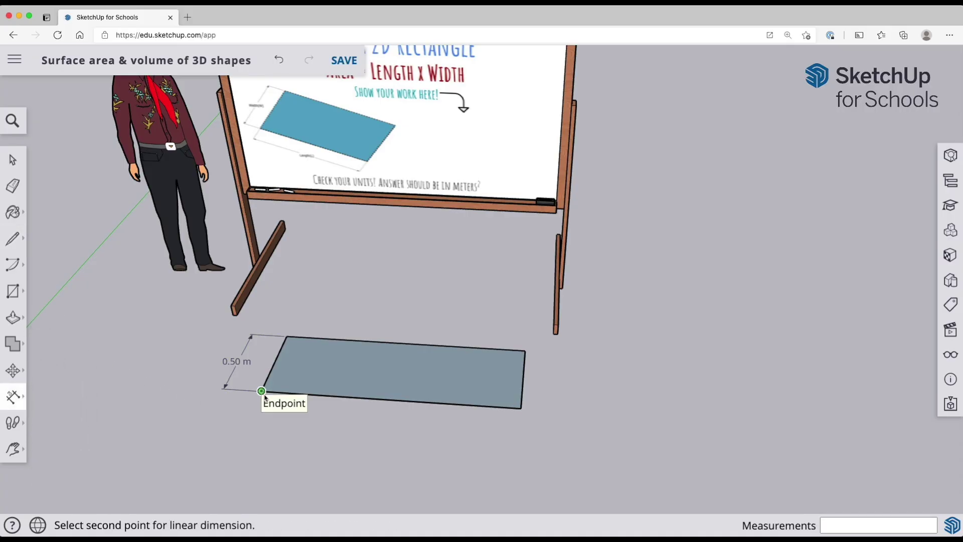
pyautogui.click(522, 409)
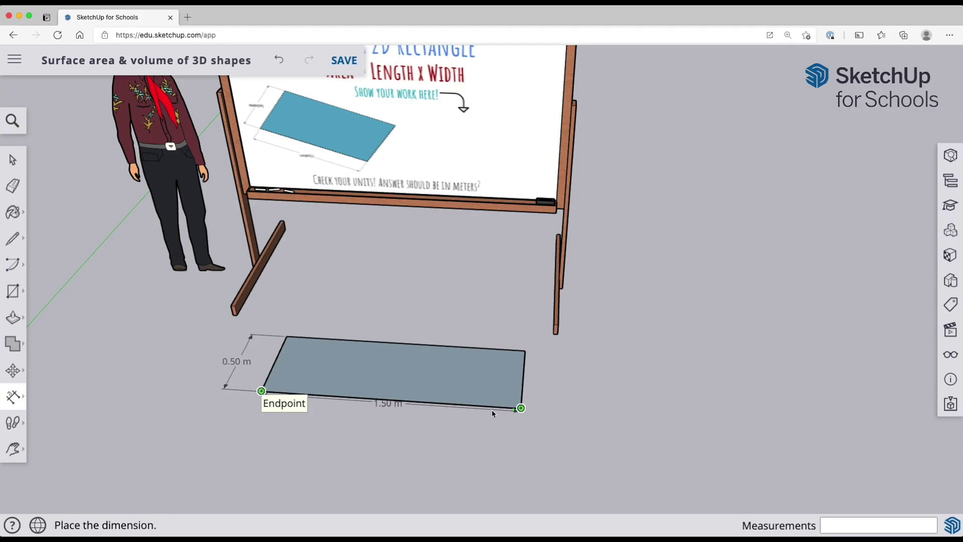
pyautogui.click(419, 430)
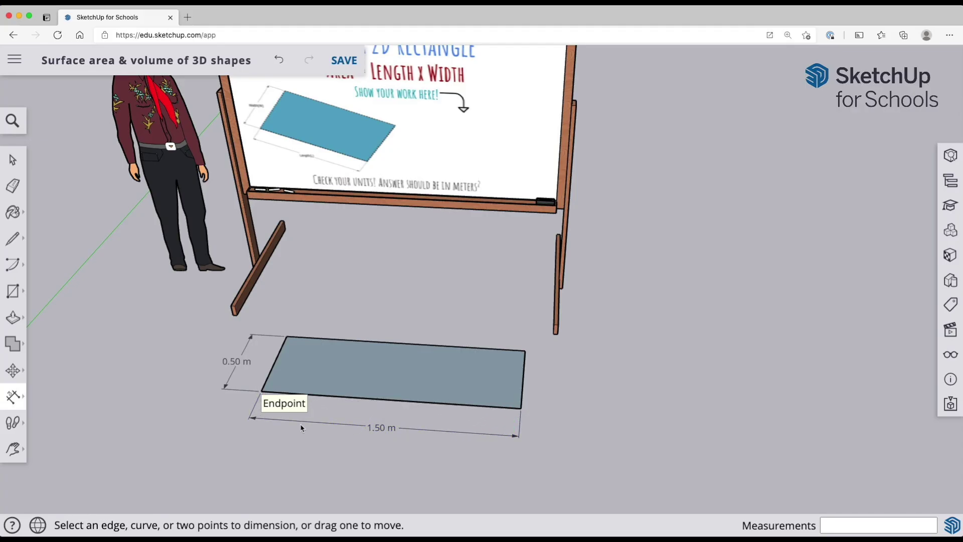
pyautogui.press('space')
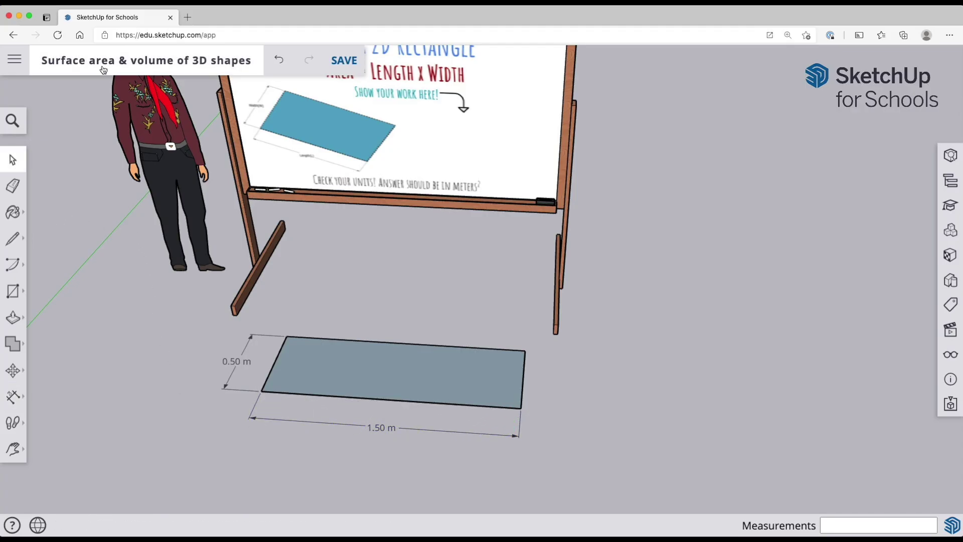
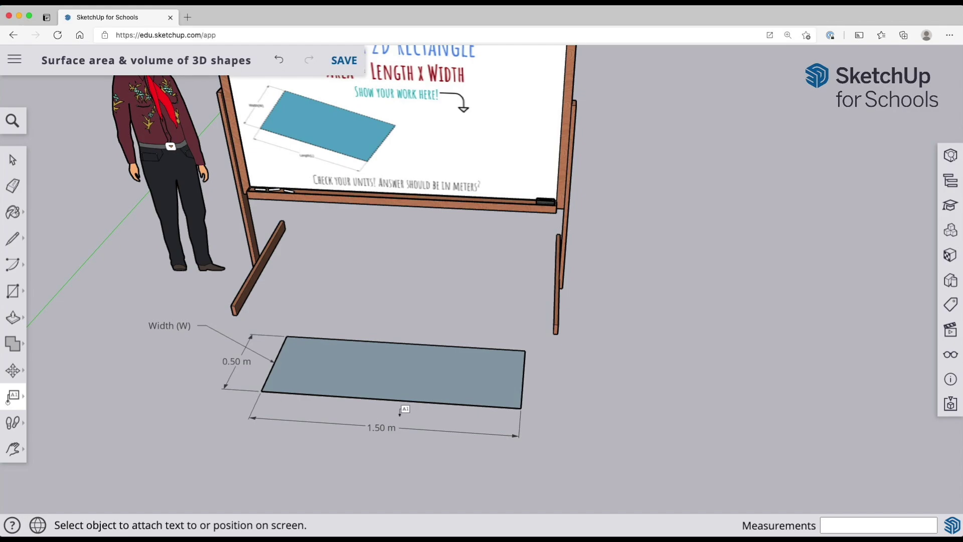
# Attach a leader label reading "Length (L)" to the midpoint of the dimensioned long edge and save the model
pyautogui.click(390, 399)
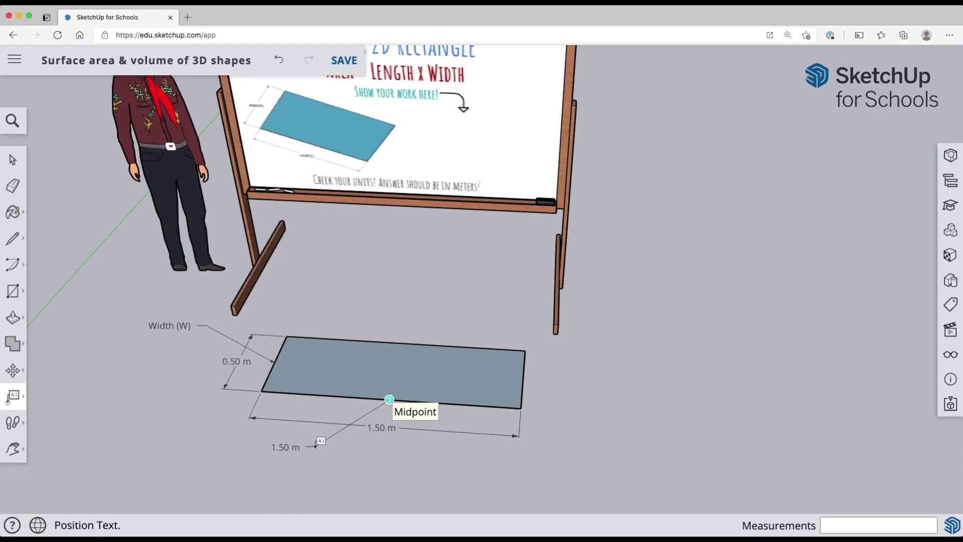
pyautogui.click(314, 449)
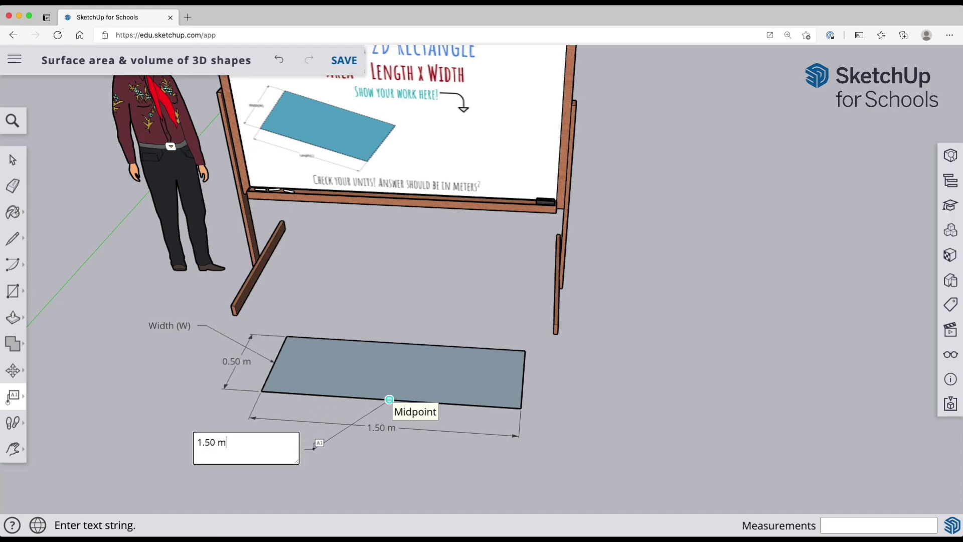
pyautogui.press('BackSpace')
pyautogui.press('BackSpace')
pyautogui.click(342, 304)
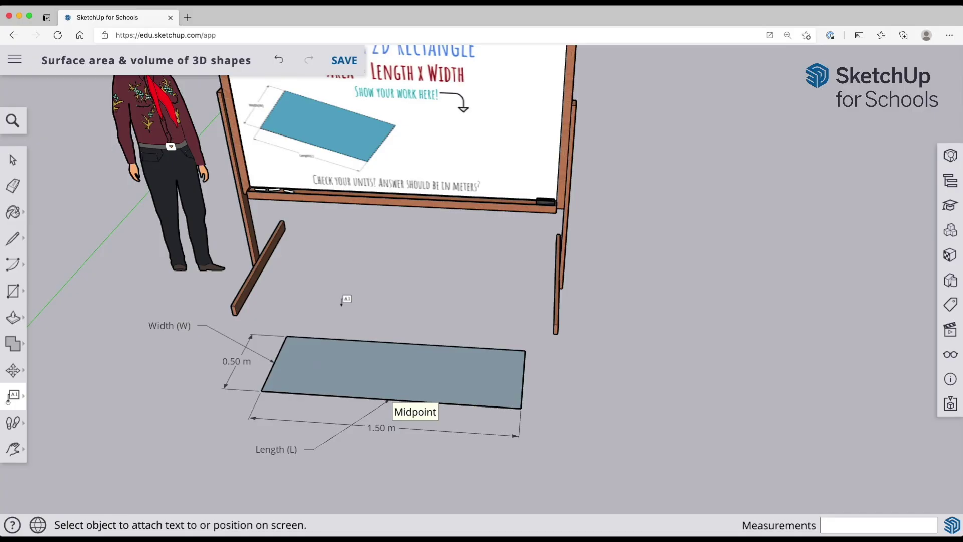
pyautogui.press('super+s')
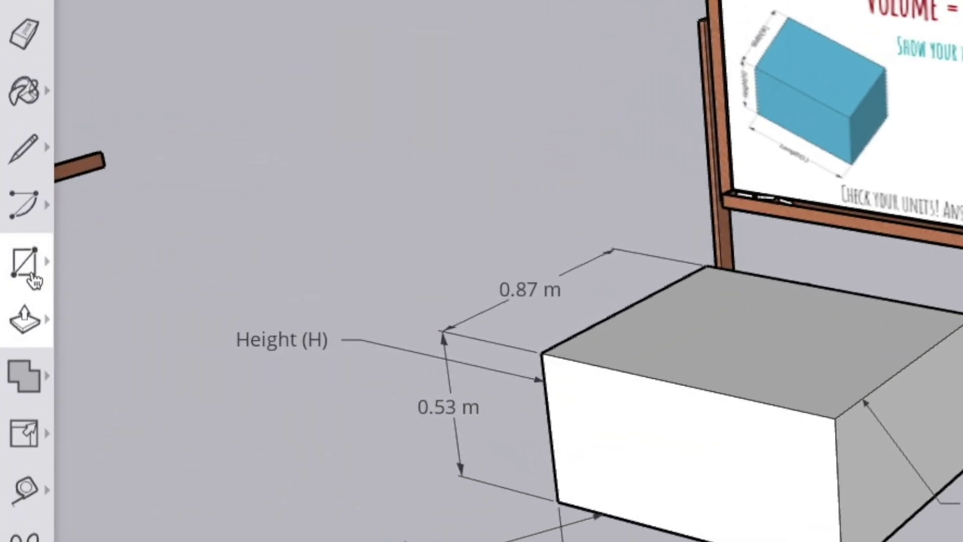
# Create filled 3D text reading "1+1=2", 0.30 m high with 0.15 m extrusion, and place it on the Step 3 whiteboard beside the blue box
pyautogui.click(34, 279)
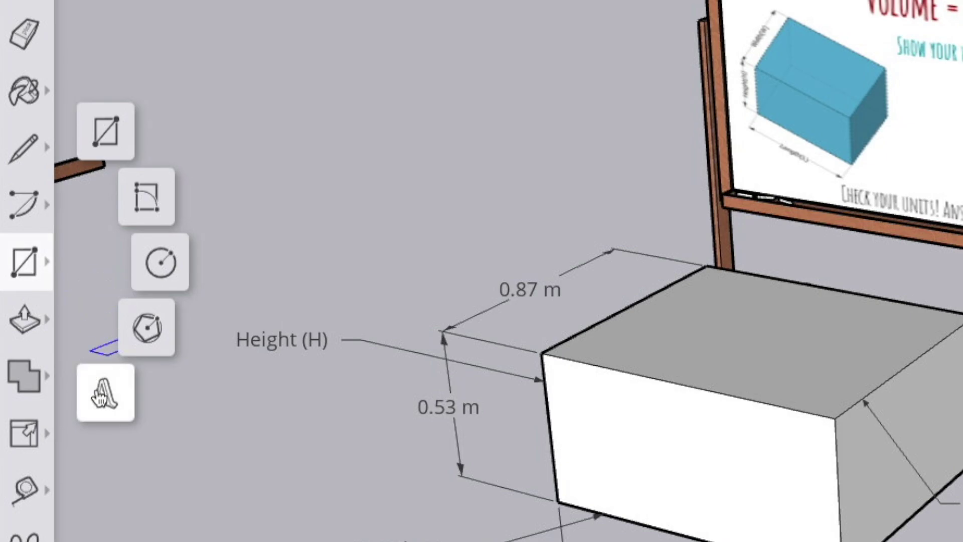
pyautogui.click(103, 392)
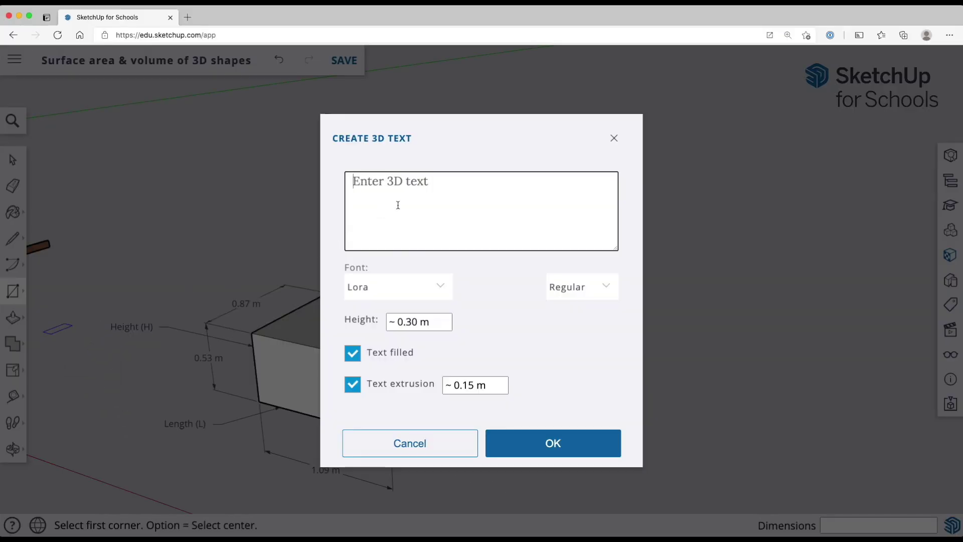
pyautogui.write('1+1=2')
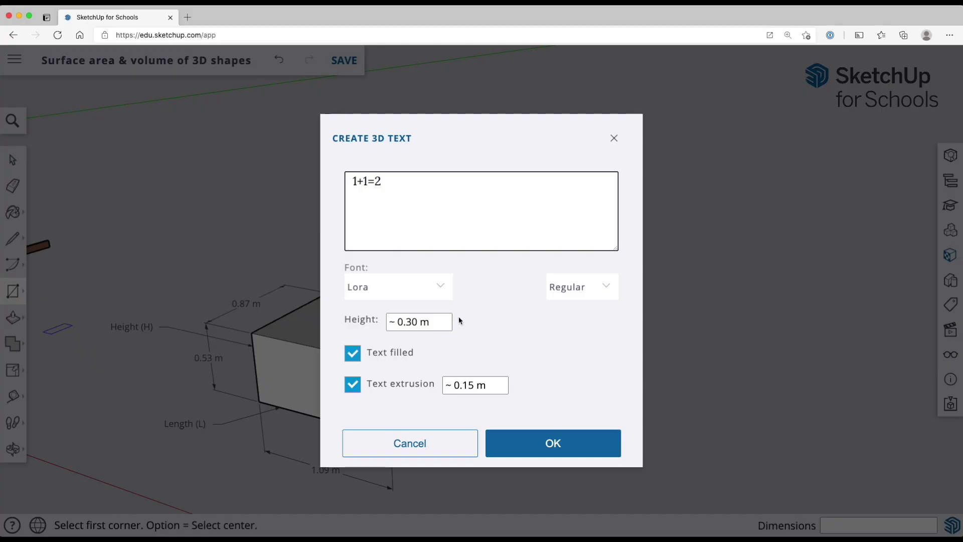
pyautogui.click(521, 455)
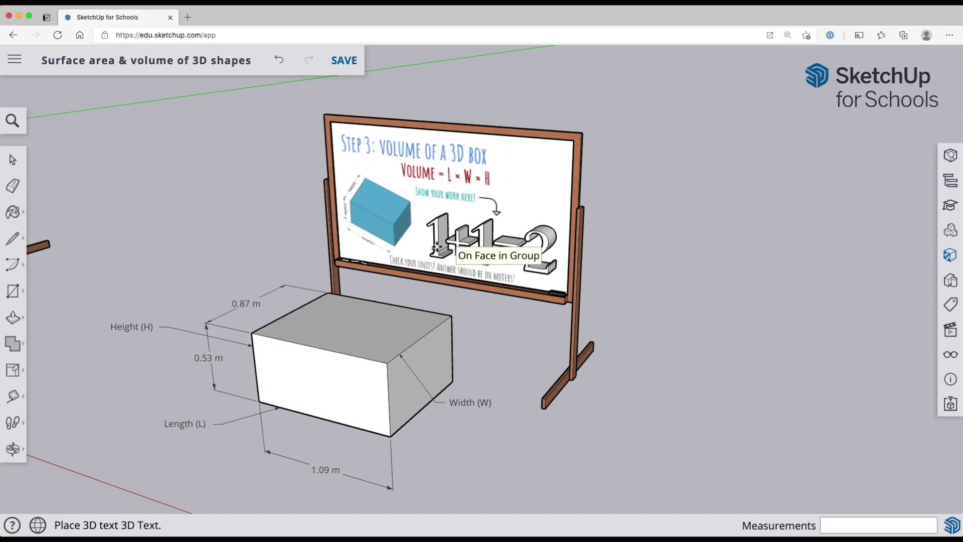
pyautogui.click(421, 242)
pyautogui.press('m')
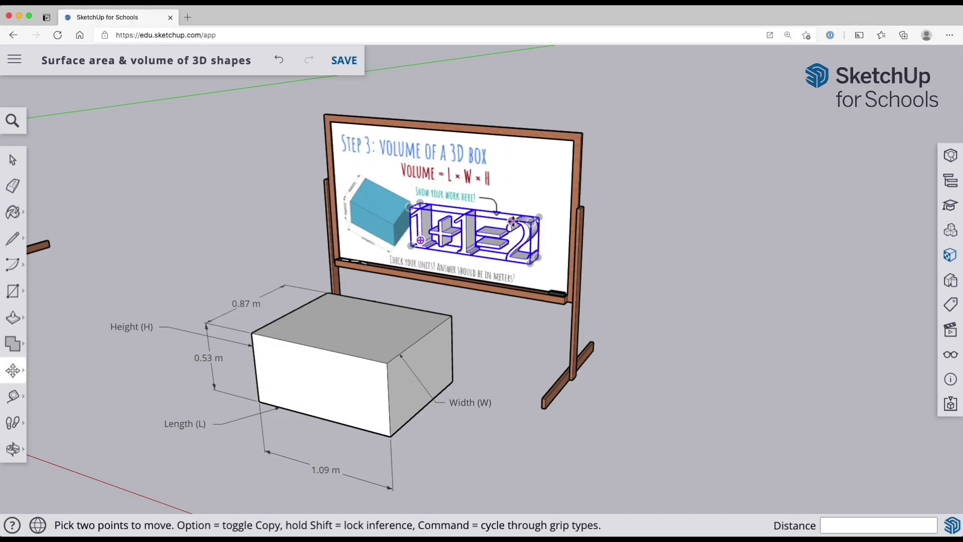
pyautogui.scroll(3, 513, 221)
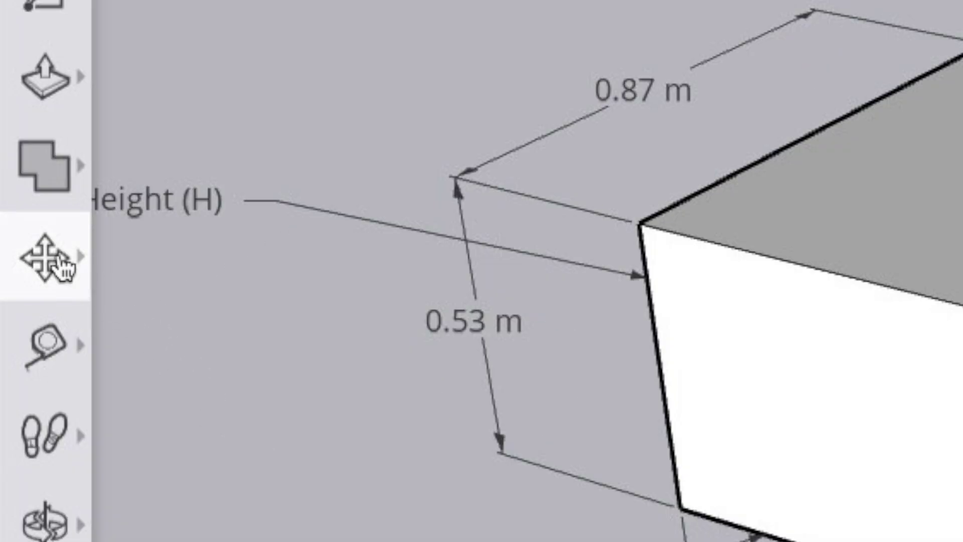
# Scale the "1+1=2" 3D text on the Step 3 whiteboard down uniformly to about 0.71
pyautogui.click(60, 264)
pyautogui.click(167, 366)
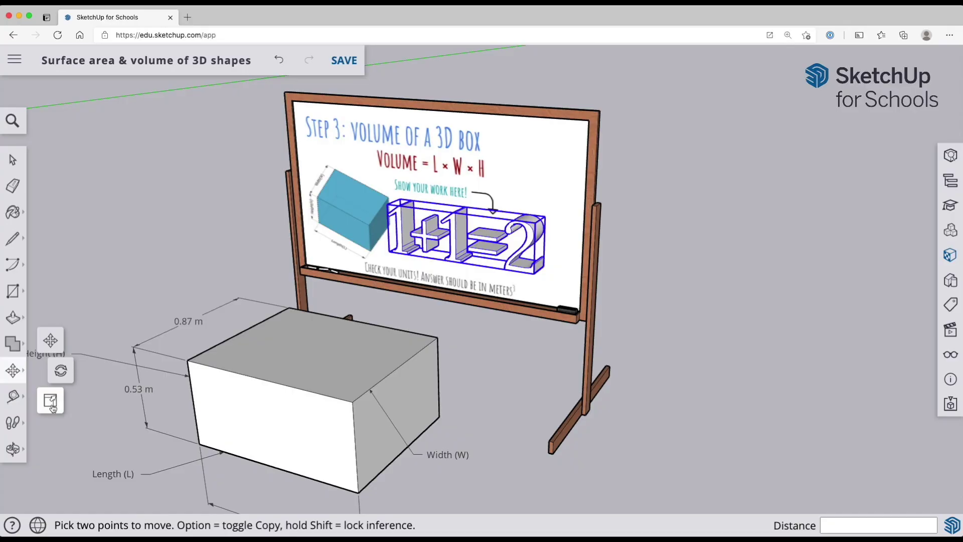
pyautogui.click(52, 404)
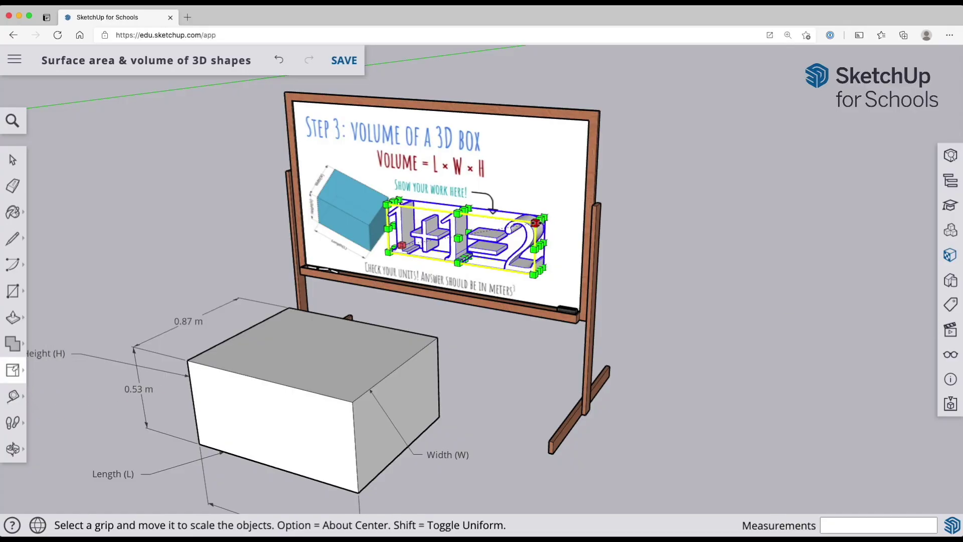
pyautogui.moveTo(536, 222); pyautogui.dragTo(497, 229)
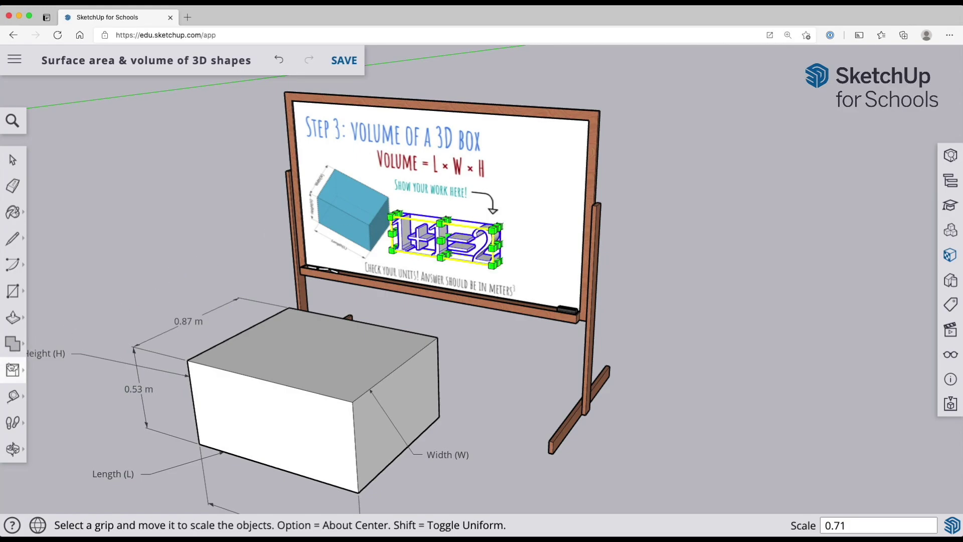
pyautogui.click(12, 371)
pyautogui.click(50, 335)
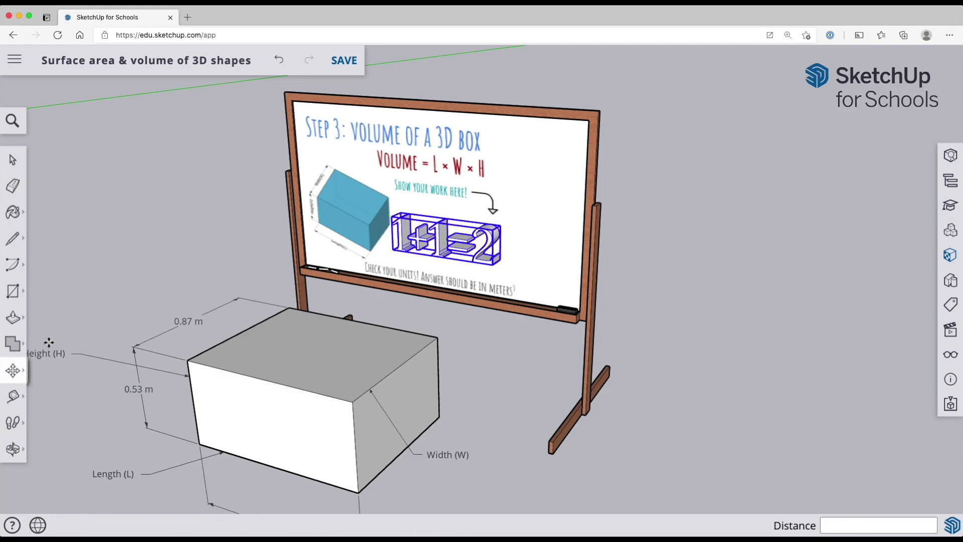
pyautogui.click(446, 274)
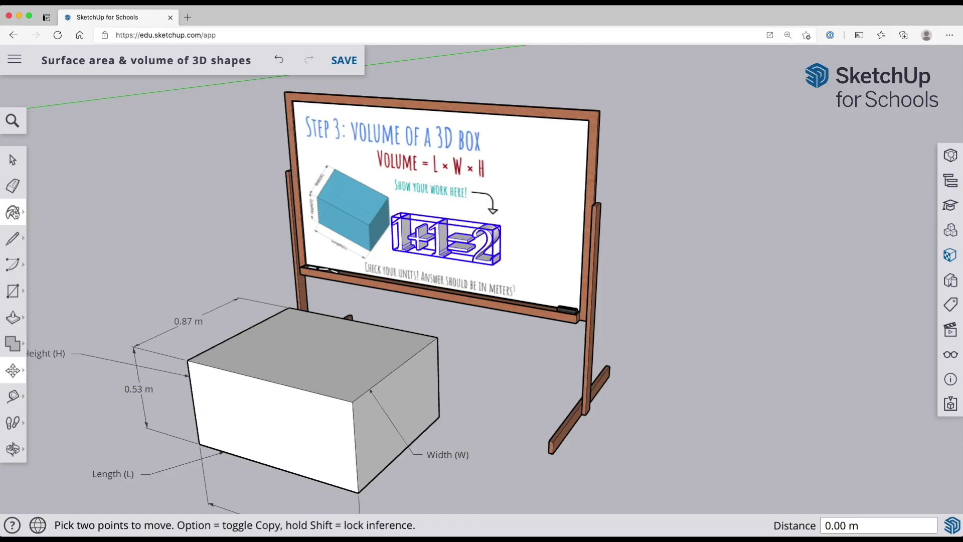
# Paint the "1+1=2" 3D text on the Step 3 whiteboard with the magenta material Color L06
pyautogui.click(13, 212)
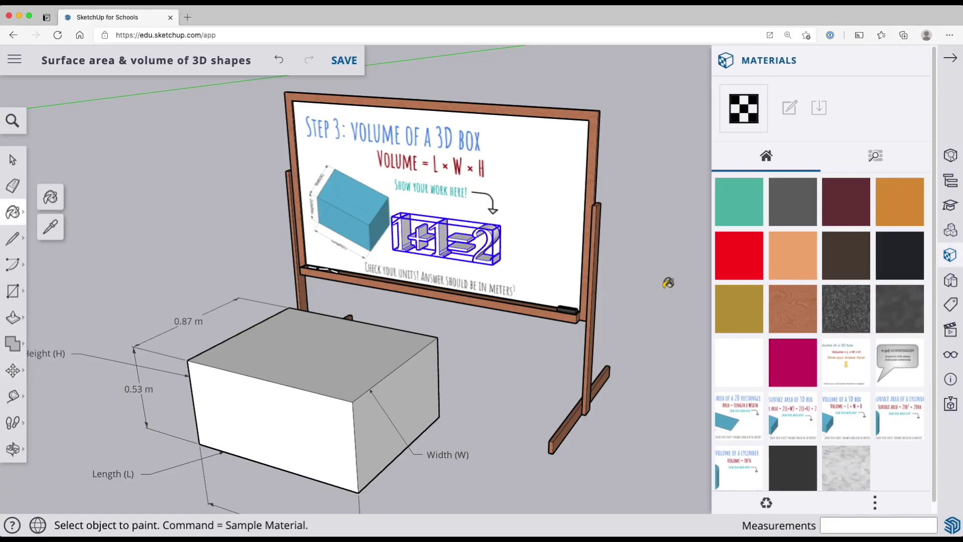
pyautogui.click(778, 351)
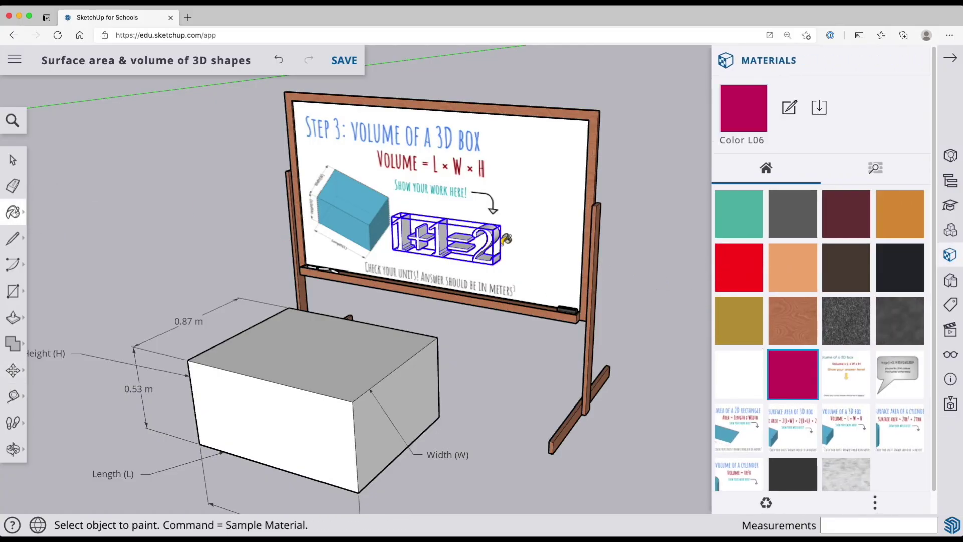
pyautogui.click(492, 235)
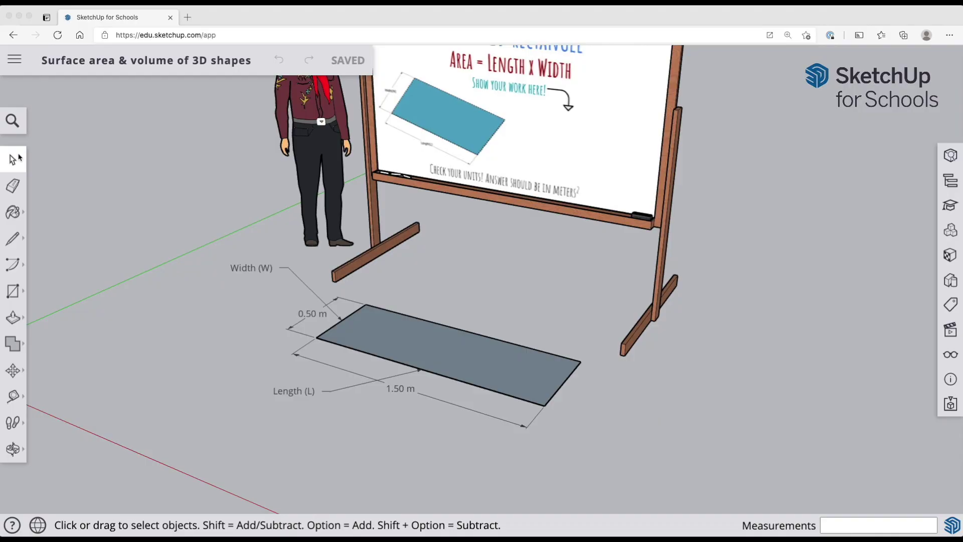
pyautogui.click(19, 157)
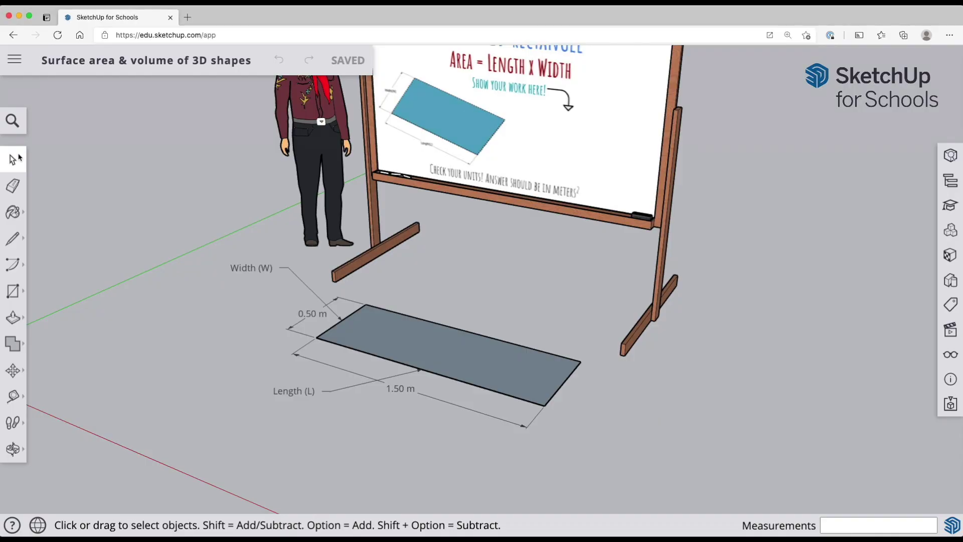
pyautogui.click(419, 340)
pyautogui.click(420, 337)
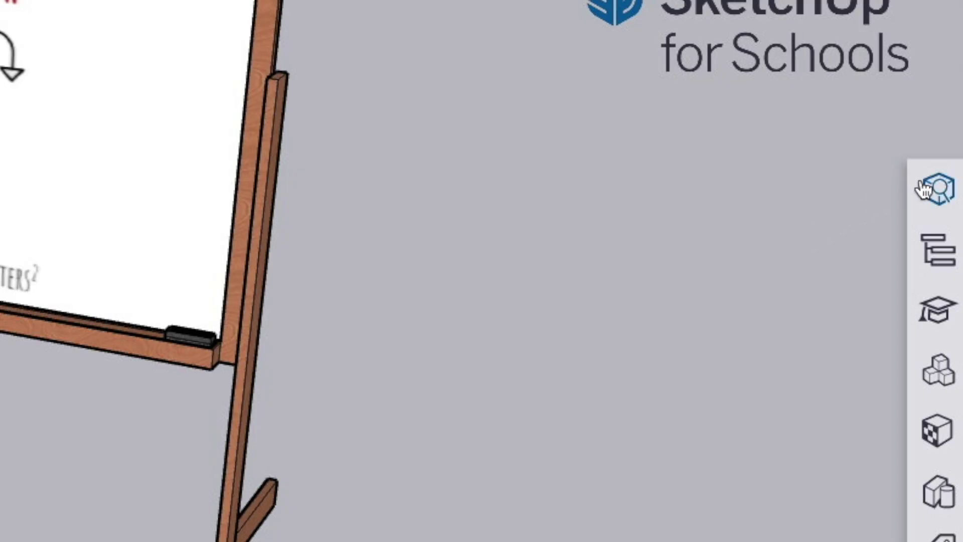
pyautogui.click(949, 155)
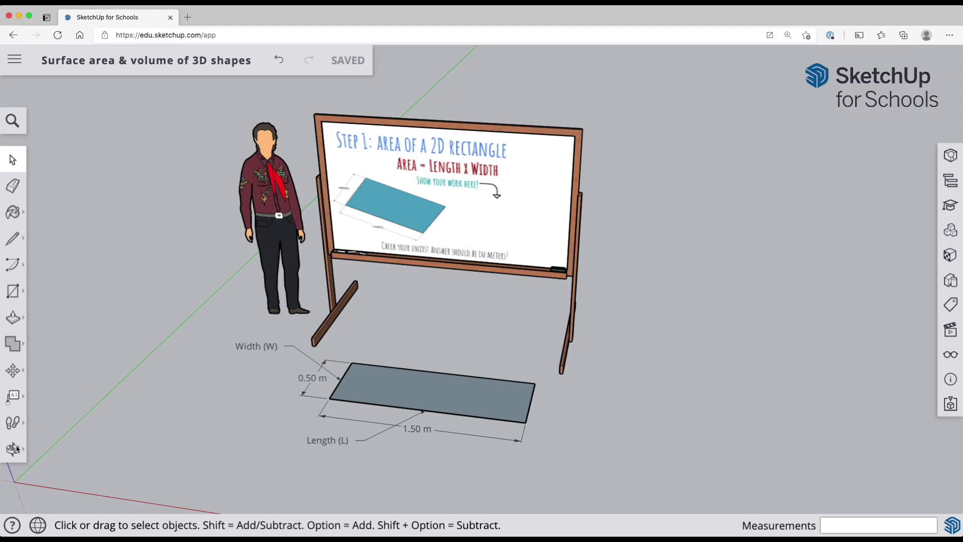
# Bring the Step 2 surface-area whiteboard and the empty floor in front of it into close view
pyautogui.click(15, 449)
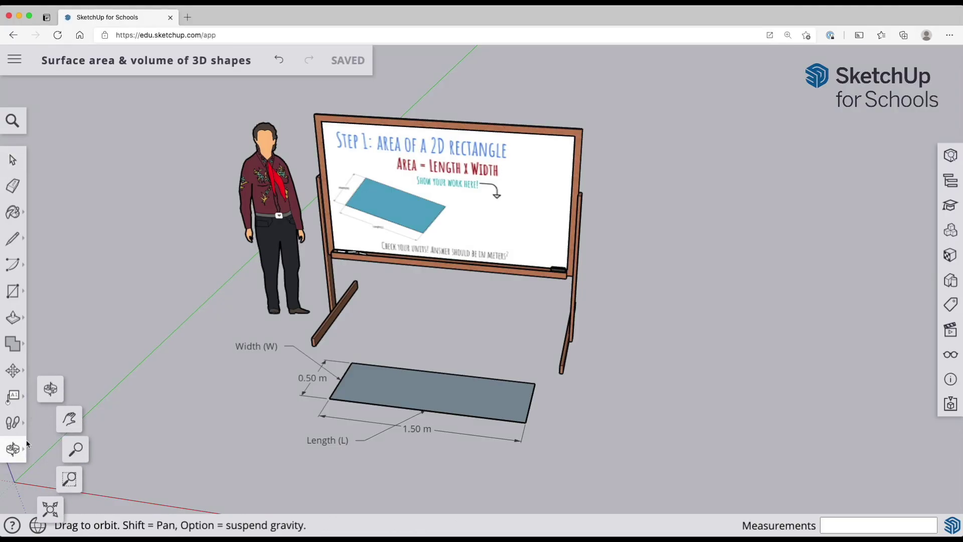
pyautogui.click(75, 448)
pyautogui.moveTo(133, 418); pyautogui.dragTo(219, 397)
pyautogui.moveTo(249, 200); pyautogui.dragTo(259, 281)
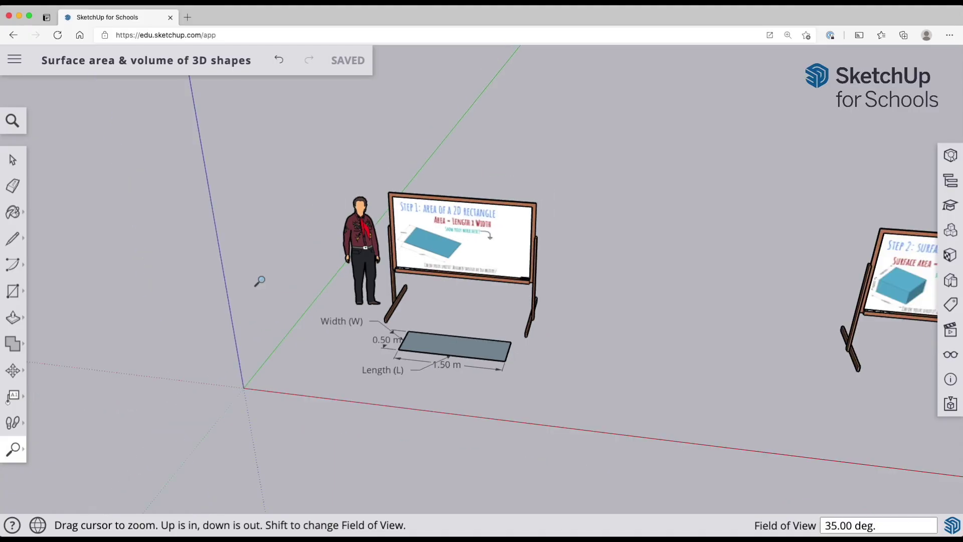
pyautogui.click(15, 450)
pyautogui.click(69, 419)
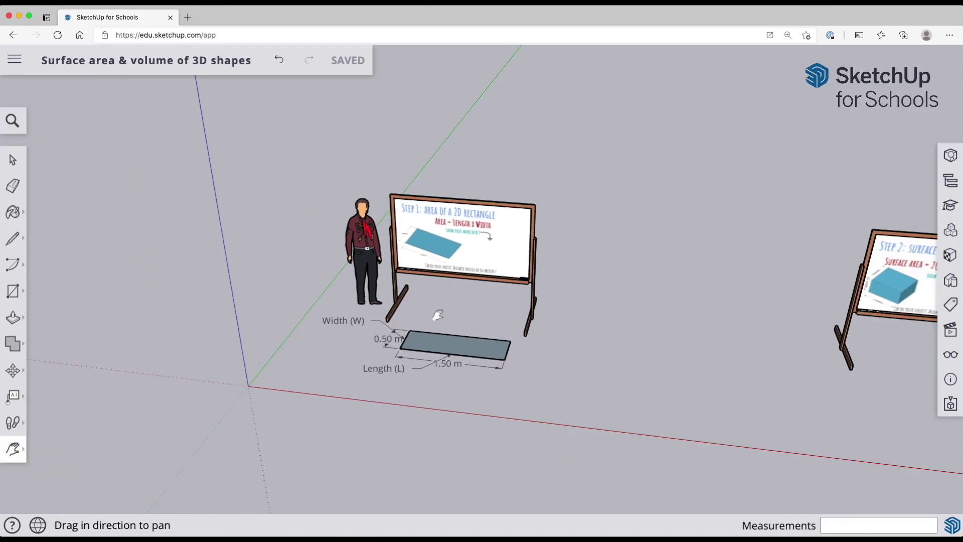
pyautogui.moveTo(722, 308); pyautogui.dragTo(391, 273)
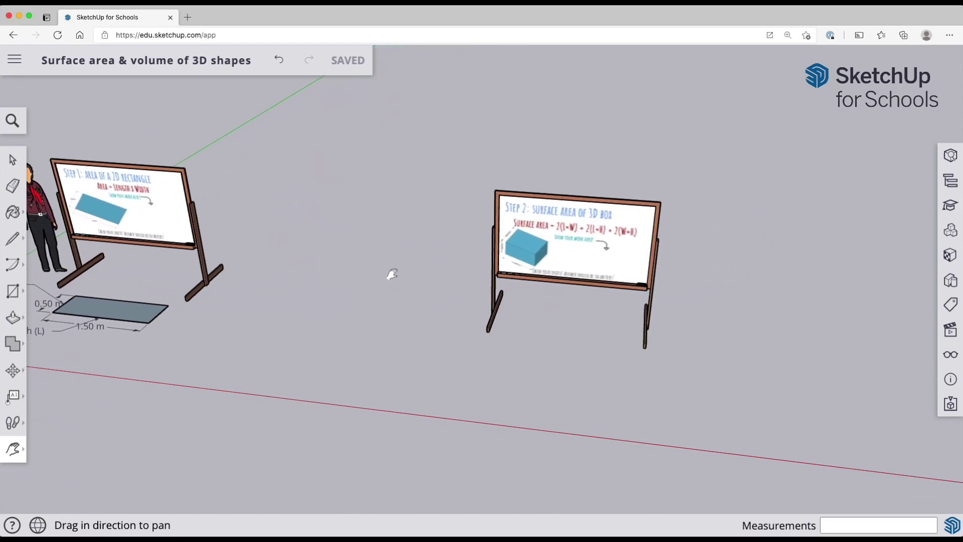
pyautogui.moveTo(570, 234); pyautogui.dragTo(483, 243)
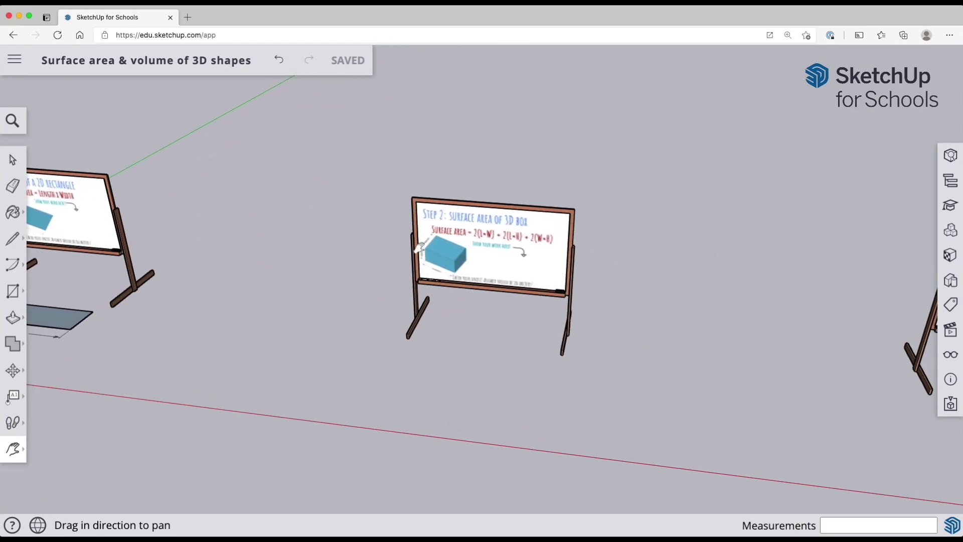
pyautogui.click(17, 447)
pyautogui.click(64, 449)
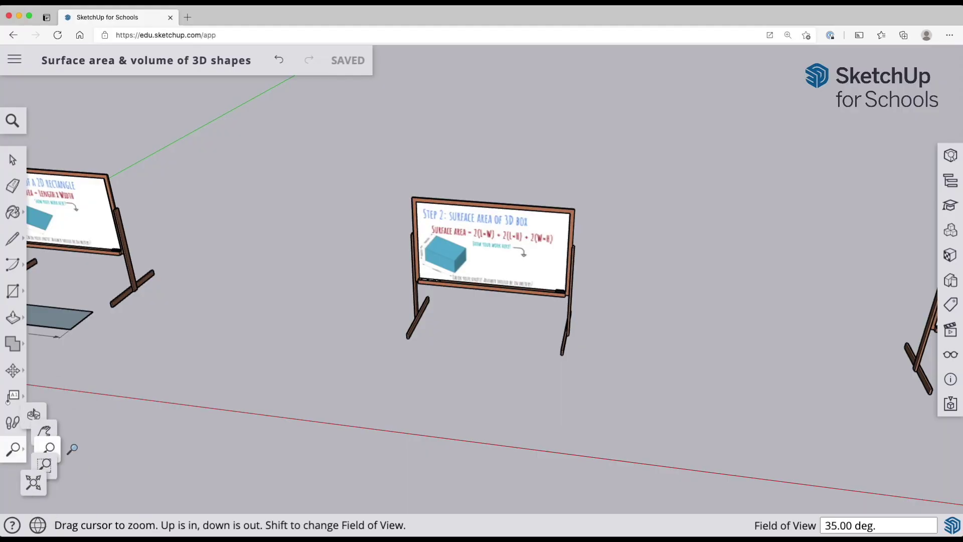
pyautogui.moveTo(536, 273); pyautogui.dragTo(531, 126)
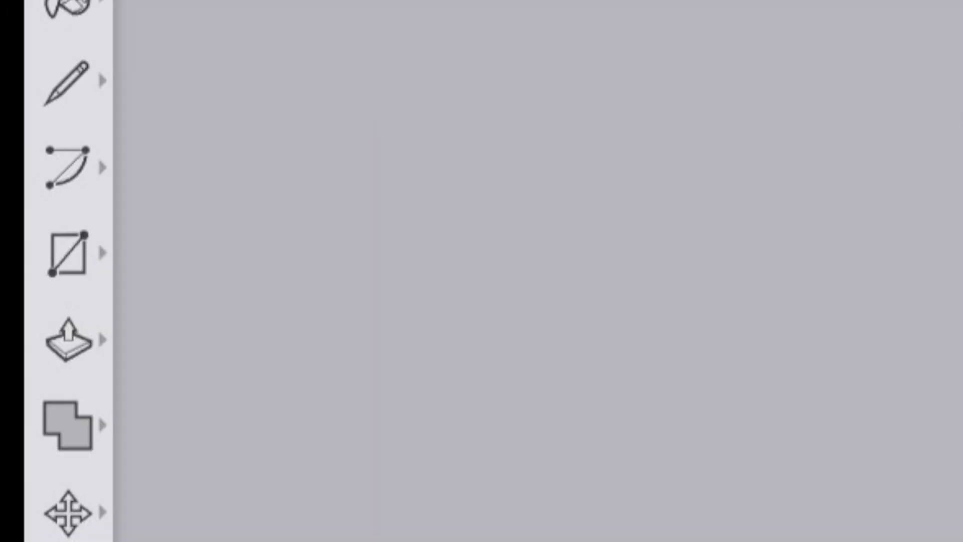
# Draw a 1.5 m by 0.5 m rectangle on the ground in front of the Step 2 whiteboard
pyautogui.click(72, 266)
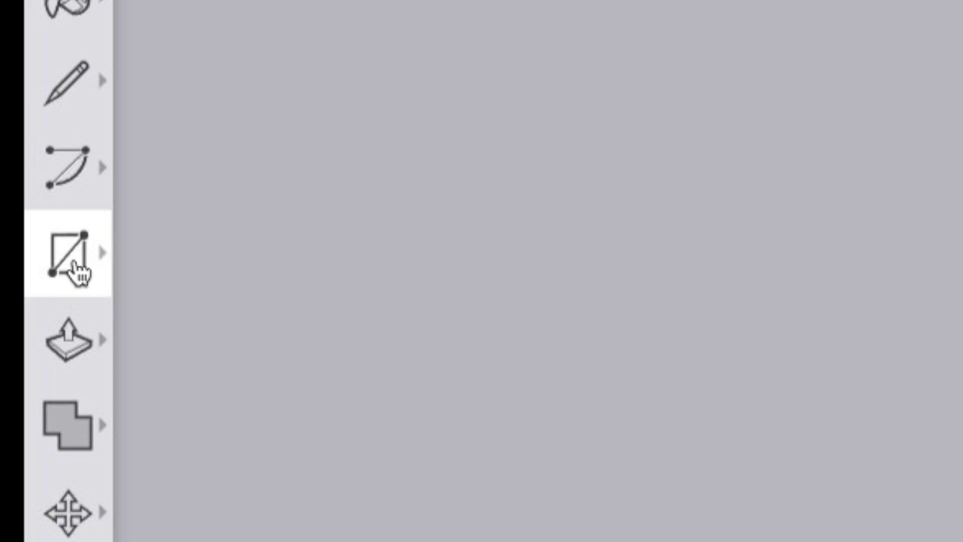
pyautogui.click(75, 269)
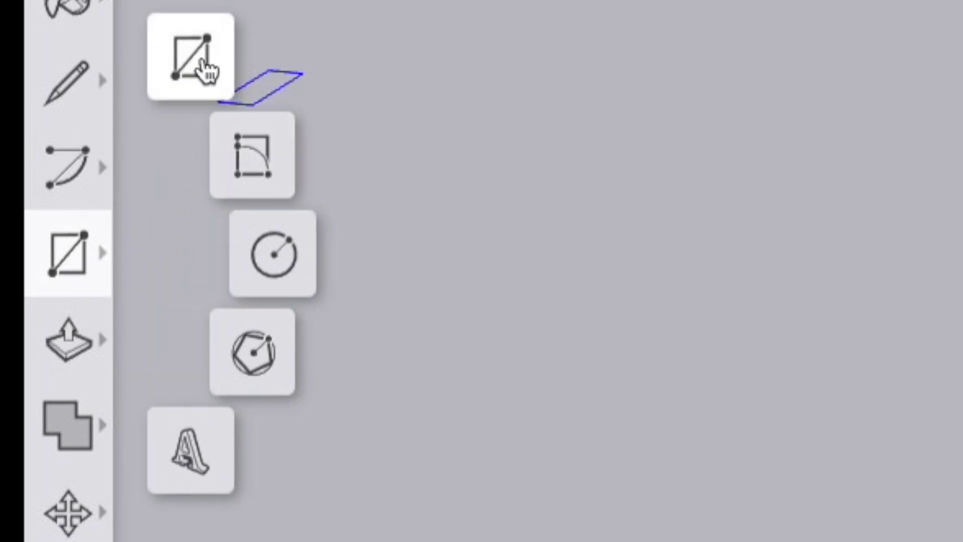
pyautogui.click(206, 70)
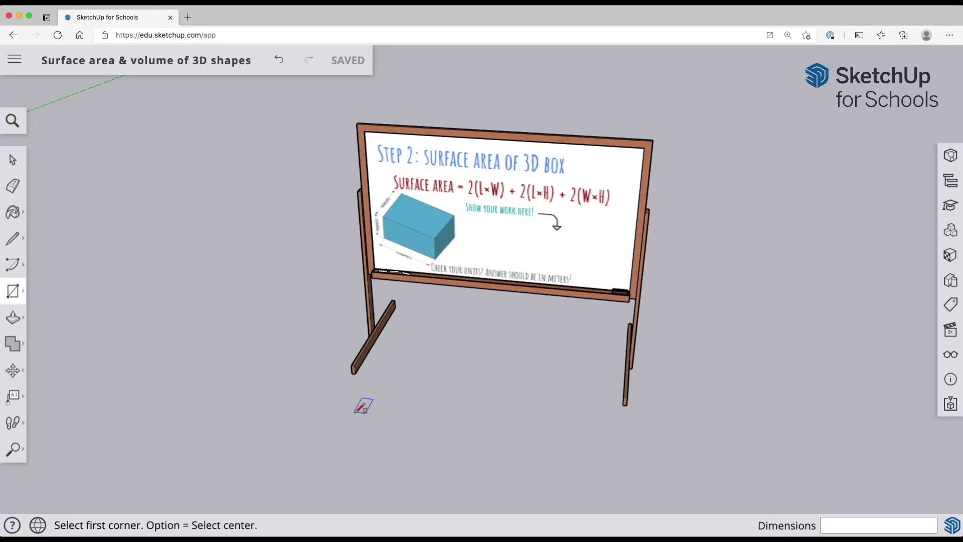
pyautogui.click(354, 411)
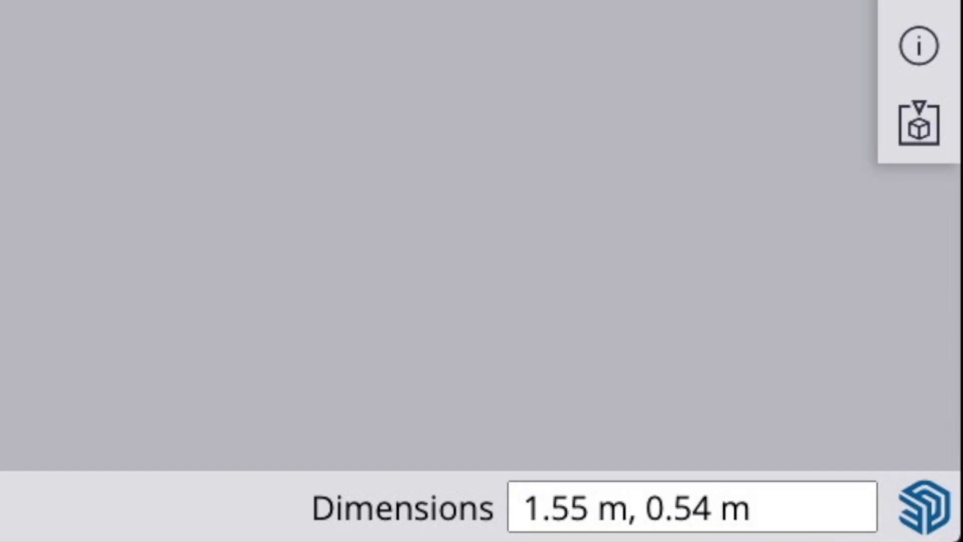
pyautogui.write('1.')
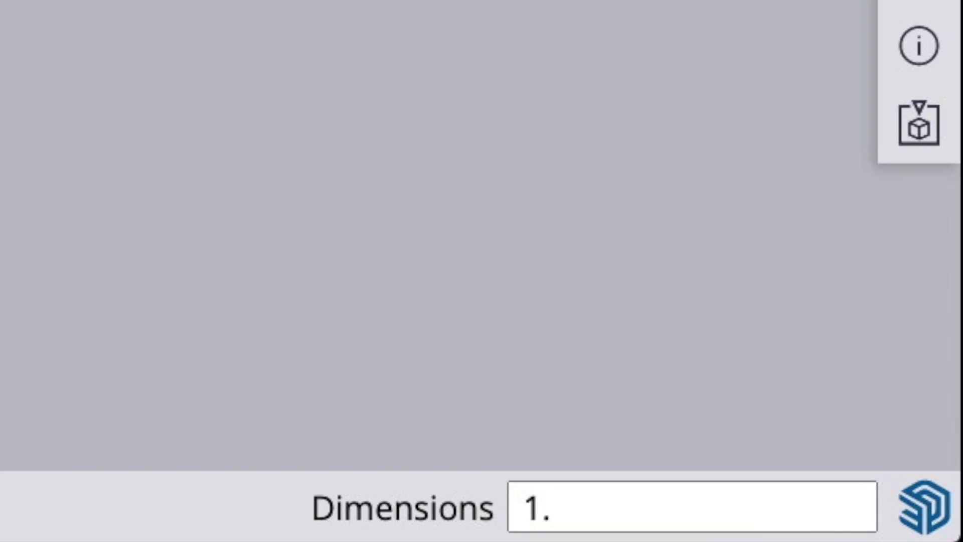
pyautogui.write('5,.5')
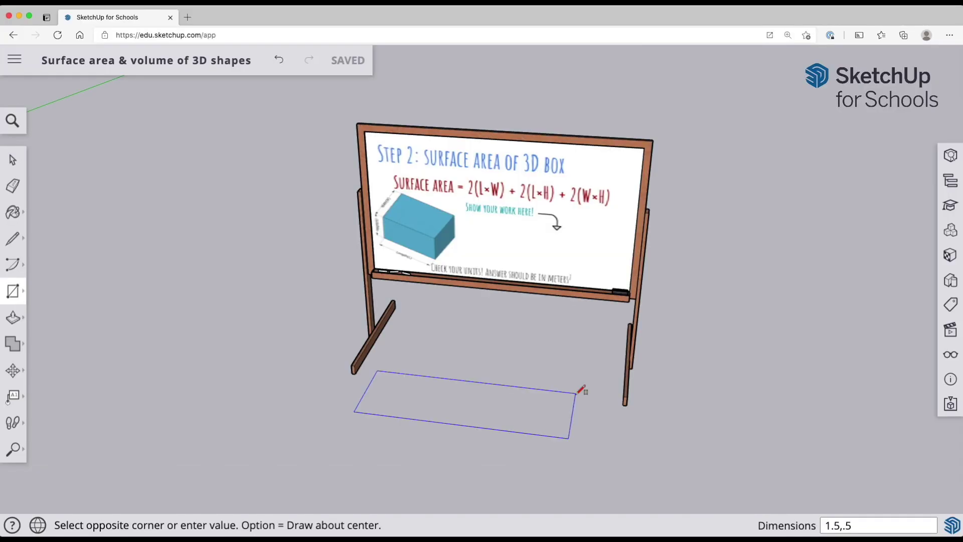
pyautogui.press('Return')
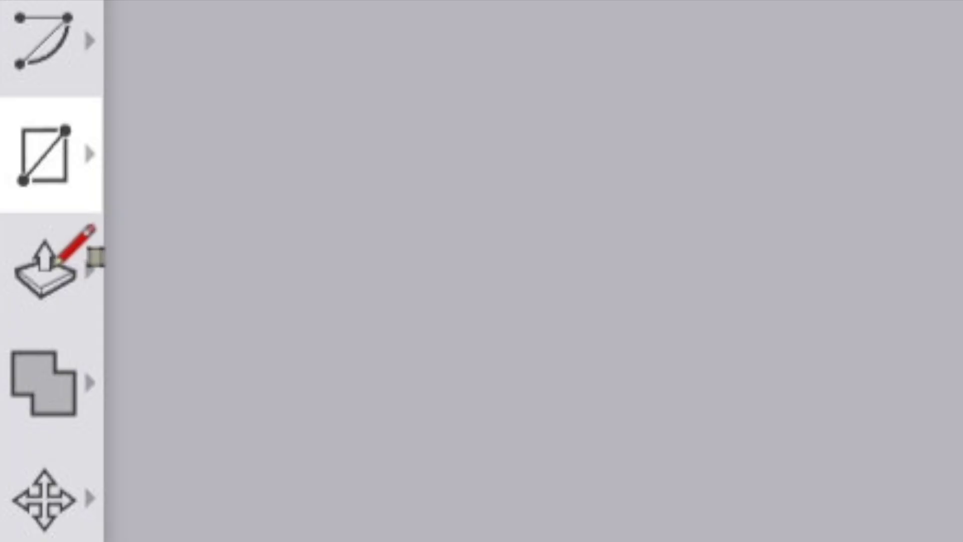
# Push/Pull the rectangle in front of the Step 2 whiteboard upward 1 m into a box
pyautogui.click(50, 271)
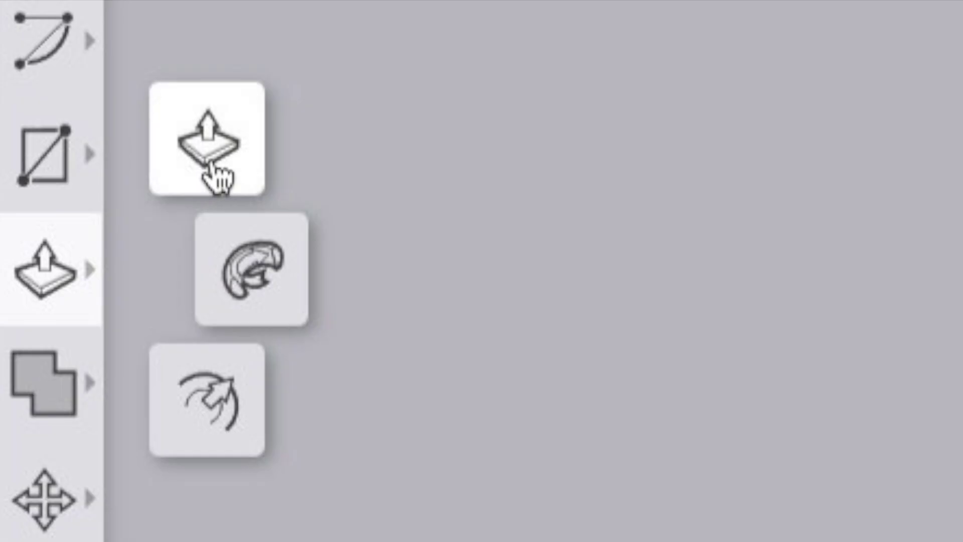
pyautogui.click(218, 178)
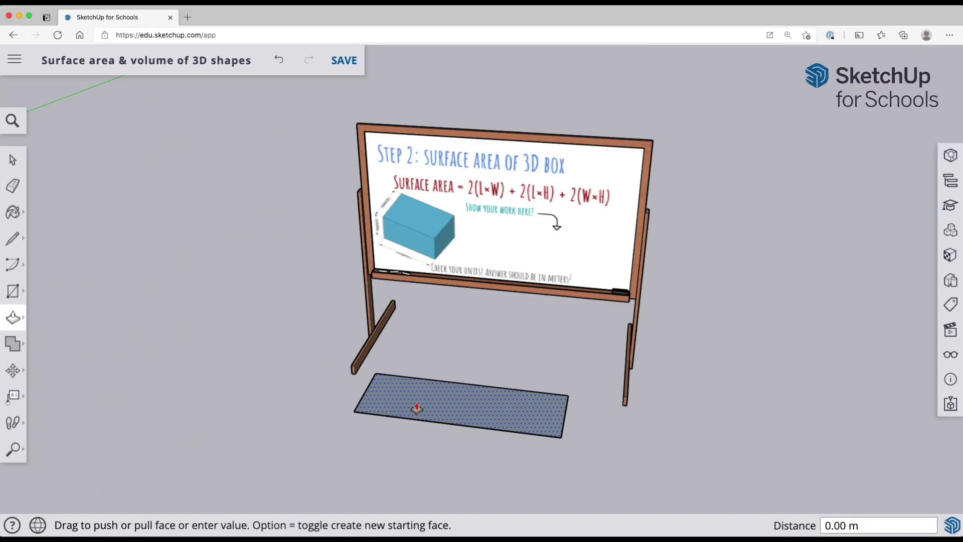
pyautogui.moveTo(417, 408); pyautogui.dragTo(403, 311)
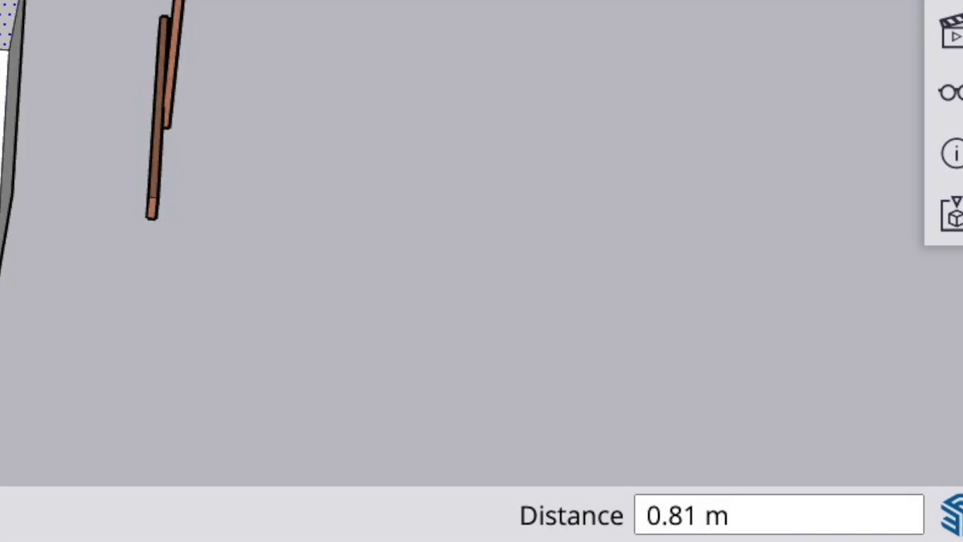
pyautogui.write('1')
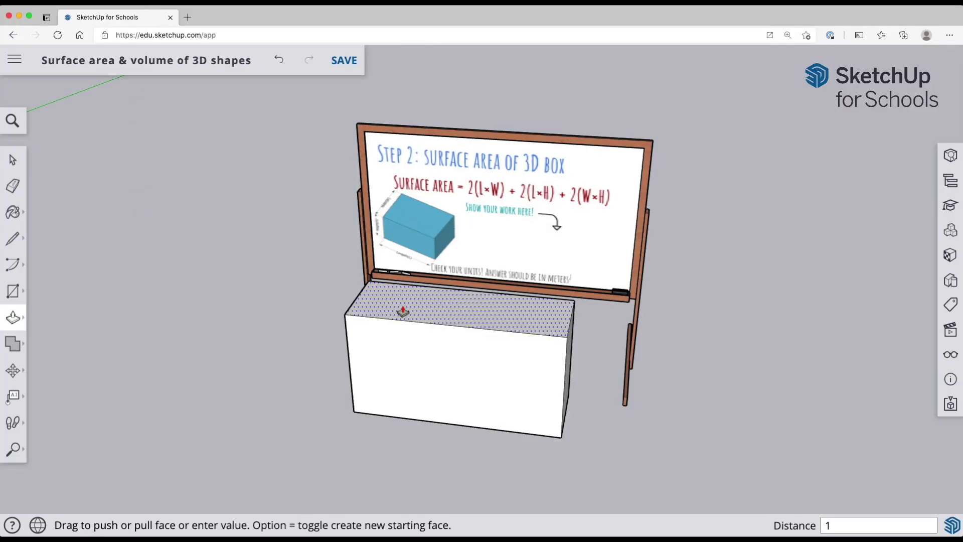
pyautogui.press('Return')
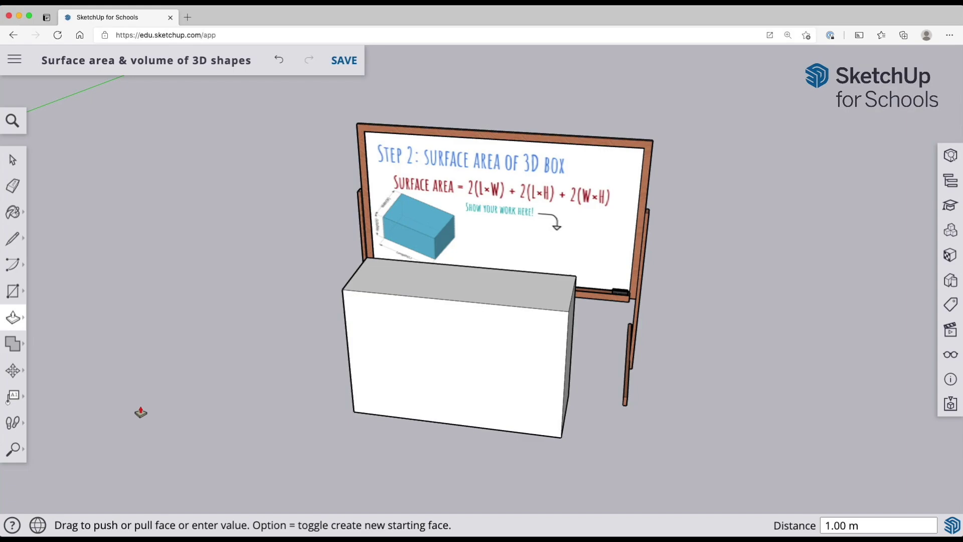
# Dimension the box's short top edge nearest the Step 1 whiteboard between its endpoints, placing the dimension outside the box
pyautogui.click(15, 398)
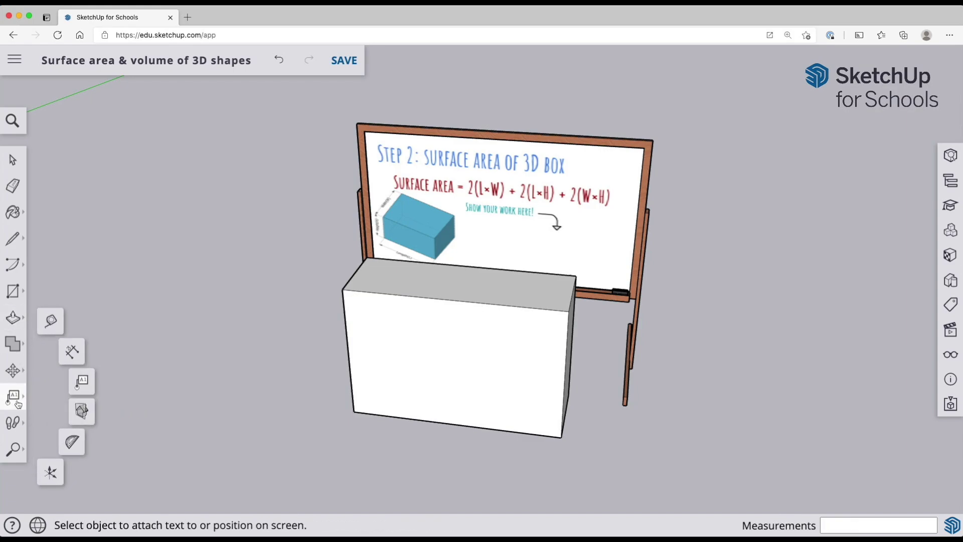
pyautogui.click(71, 350)
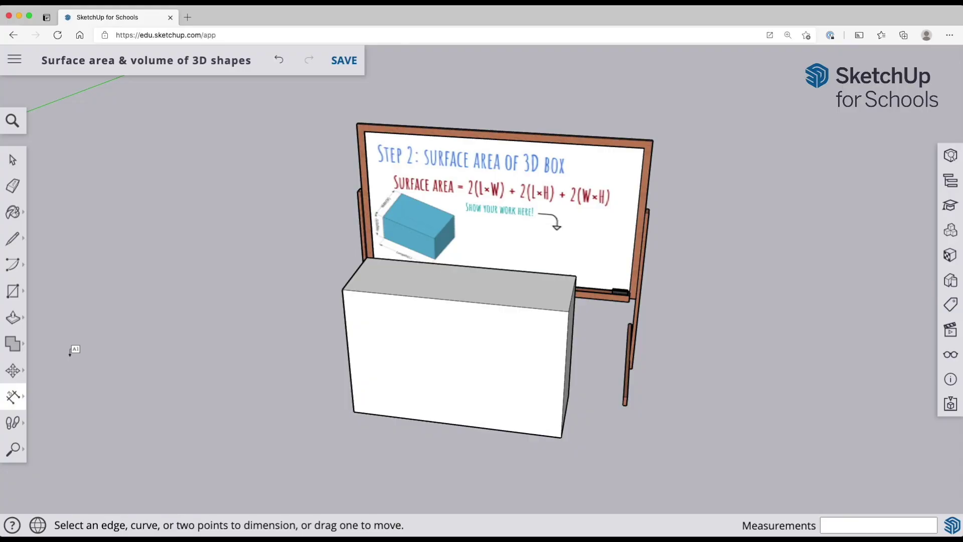
pyautogui.click(368, 259)
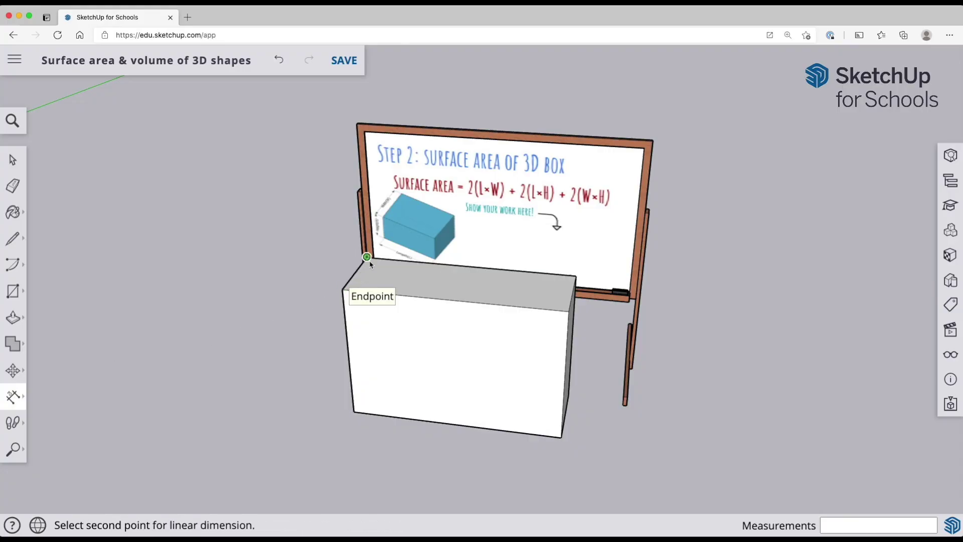
pyautogui.click(342, 290)
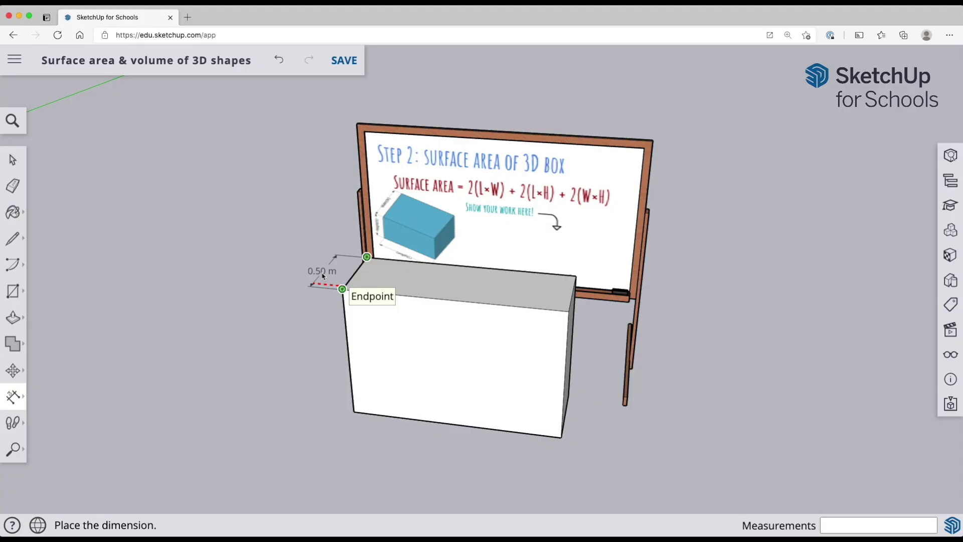
pyautogui.click(322, 275)
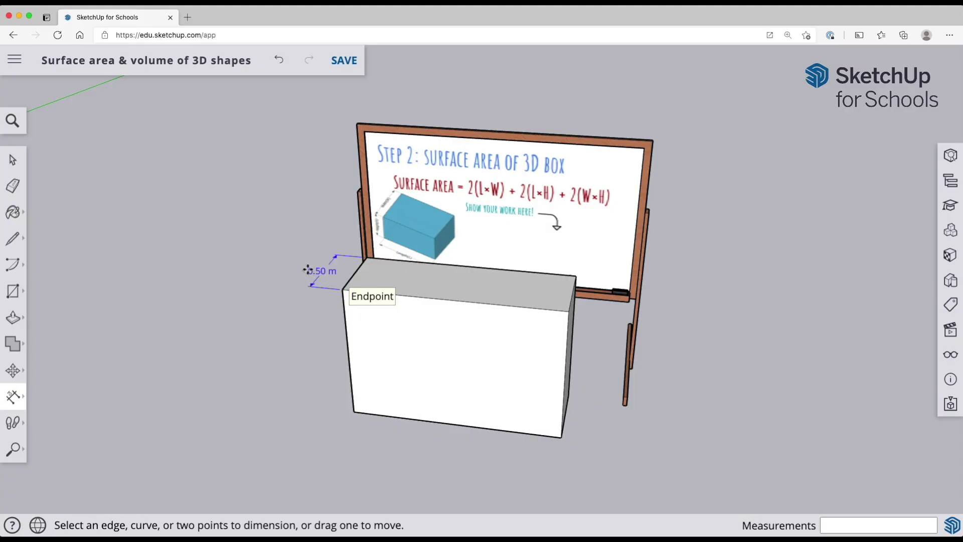
# Dimension the box's front vertical edge nearest the Step 1 whiteboard between its endpoints, placing the dimension outside the box
pyautogui.press('space')
pyautogui.press('l')
pyautogui.press('space')
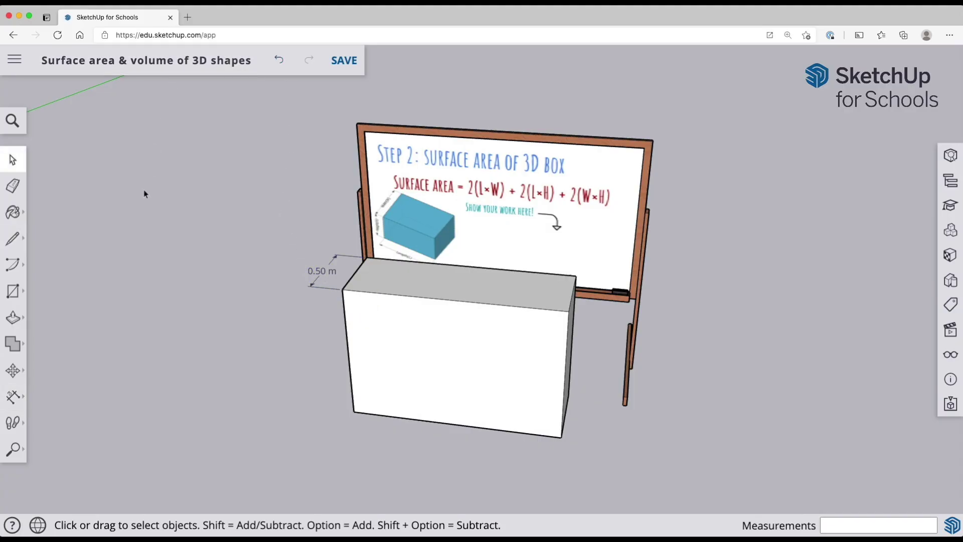
pyautogui.click(17, 398)
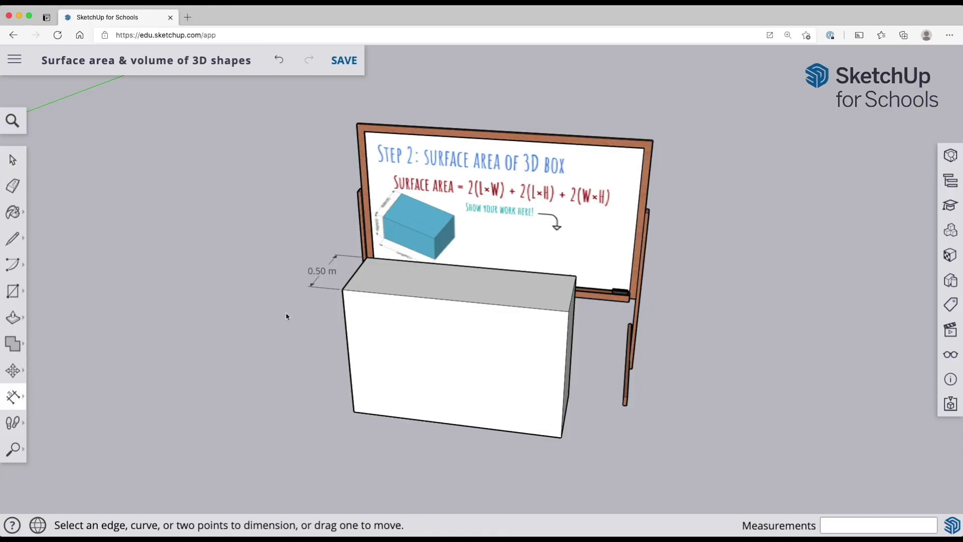
pyautogui.click(341, 291)
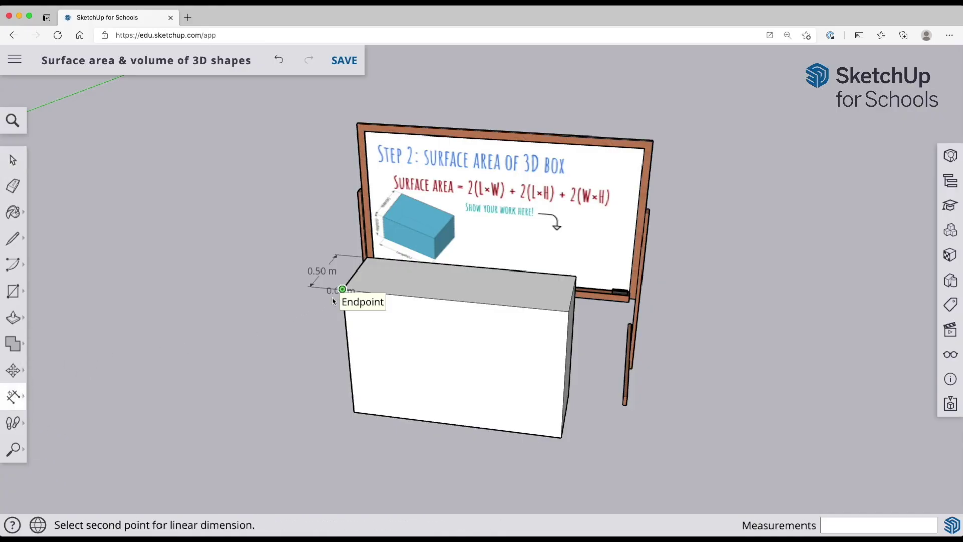
pyautogui.click(354, 412)
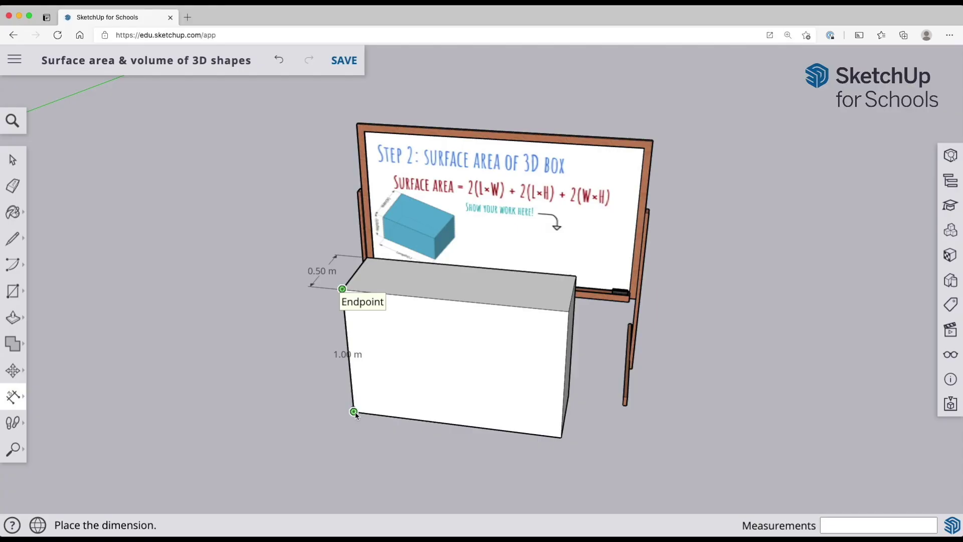
pyautogui.click(326, 394)
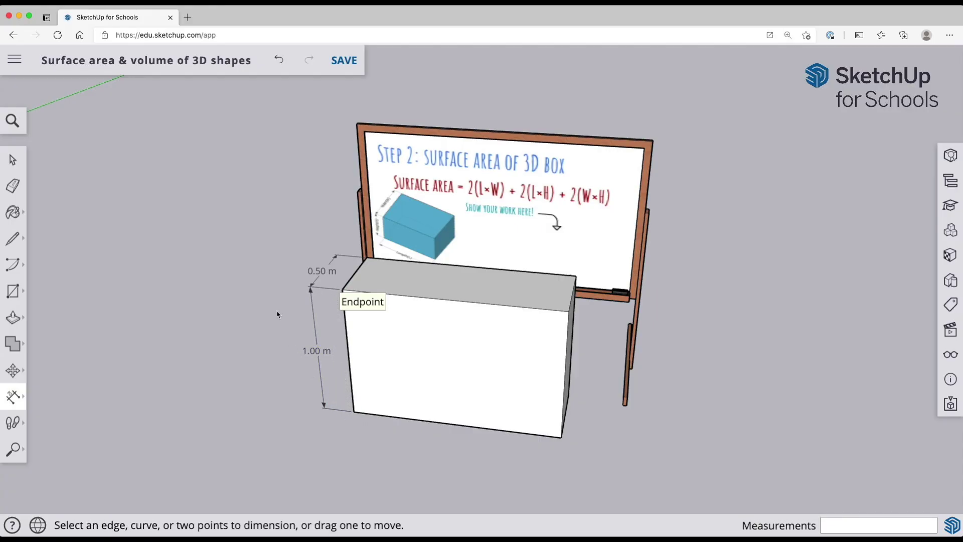
# Dimension the box's long bottom front edge between its endpoints, placing the dimension in front of the box
pyautogui.press('l')
pyautogui.click(15, 396)
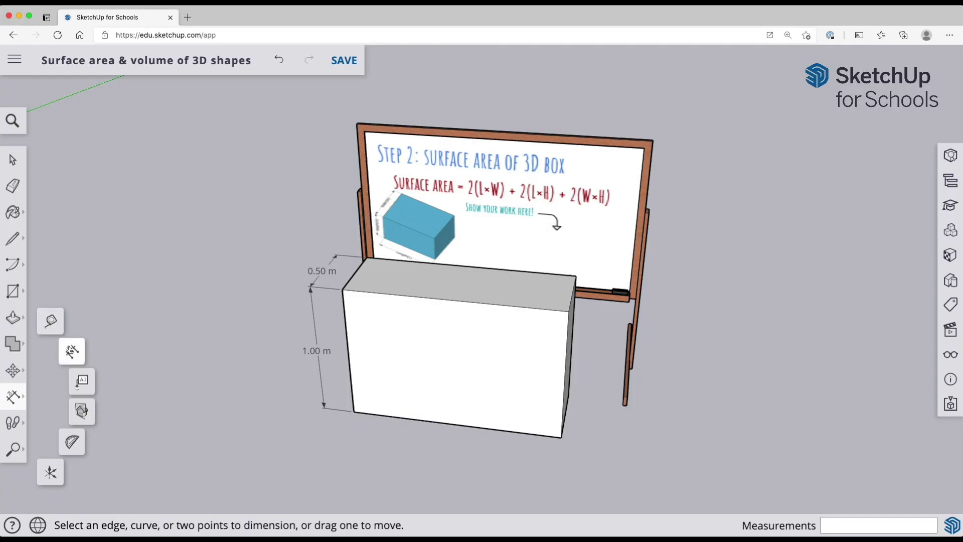
pyautogui.click(71, 349)
pyautogui.click(353, 412)
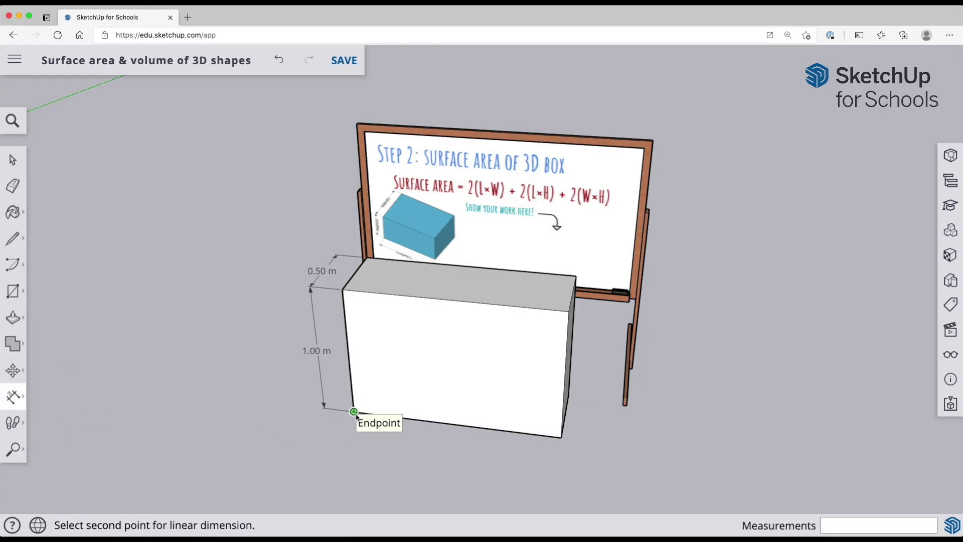
pyautogui.click(562, 437)
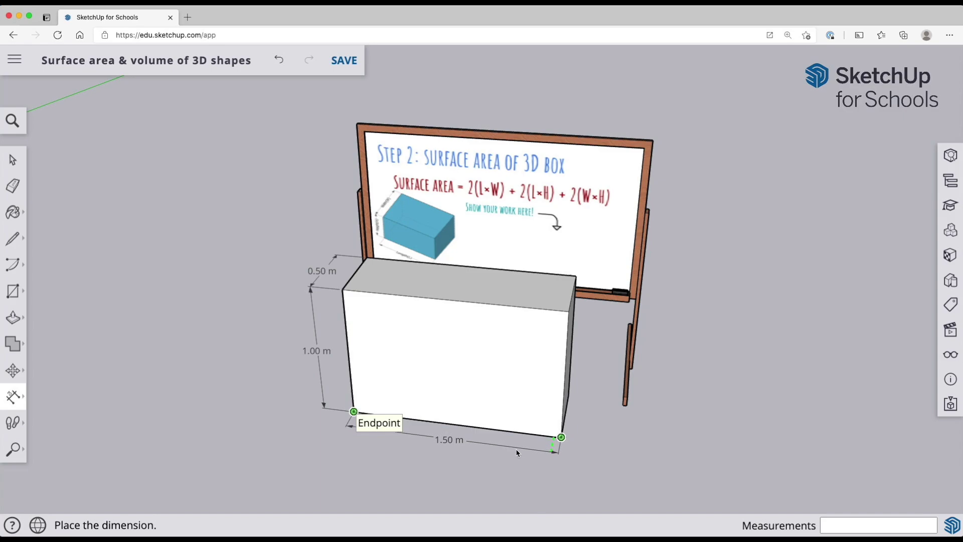
pyautogui.click(474, 441)
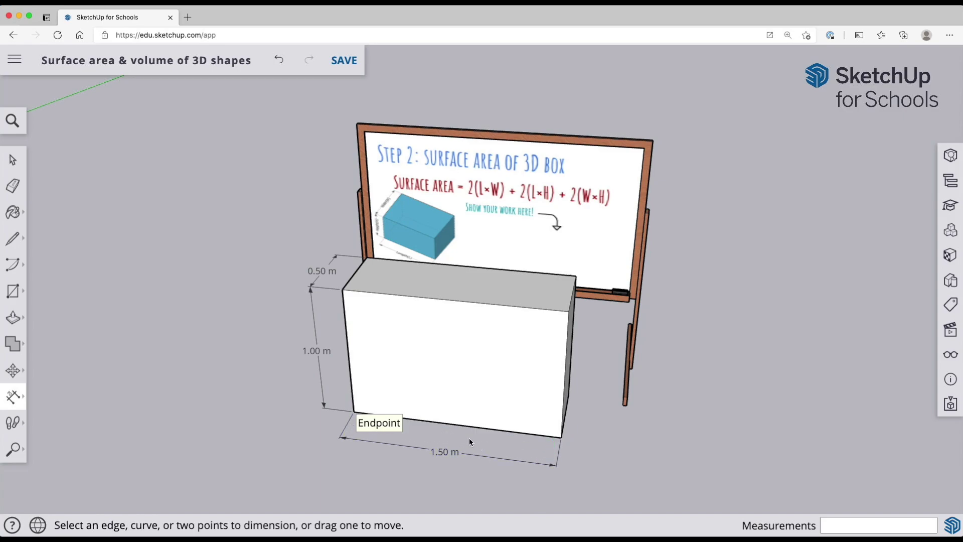
# Attach a leader text label reading "Width (W)" to the midpoint of the box's dimensioned short top edge
pyautogui.press('l')
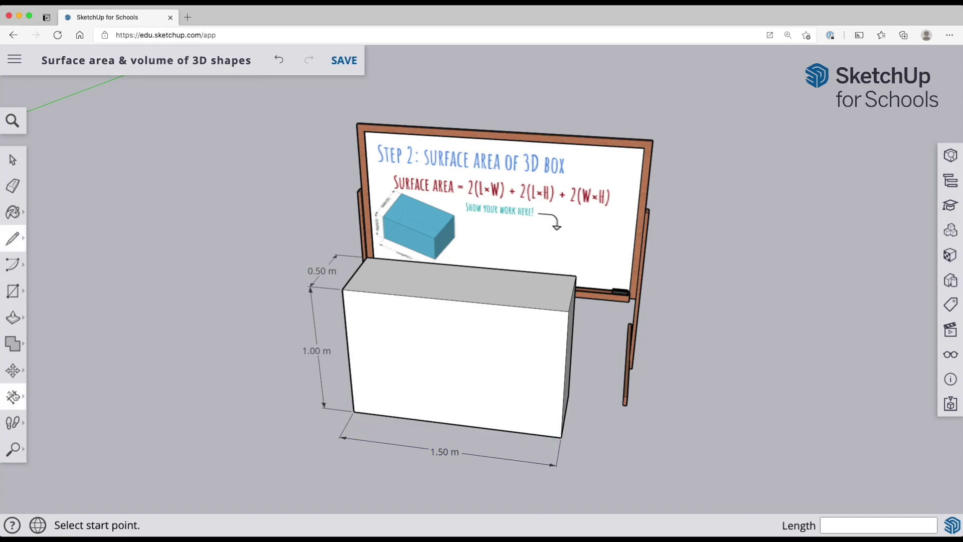
pyautogui.click(13, 396)
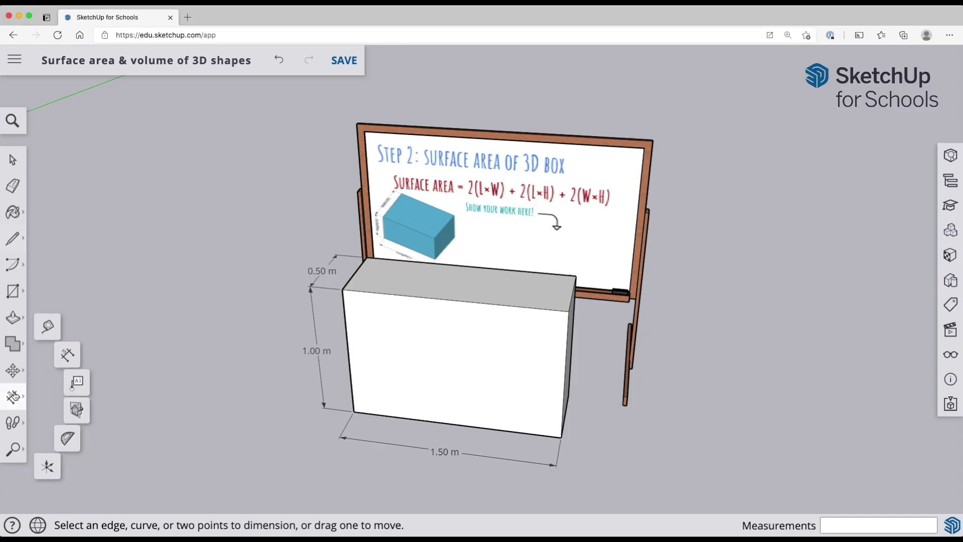
pyautogui.click(82, 381)
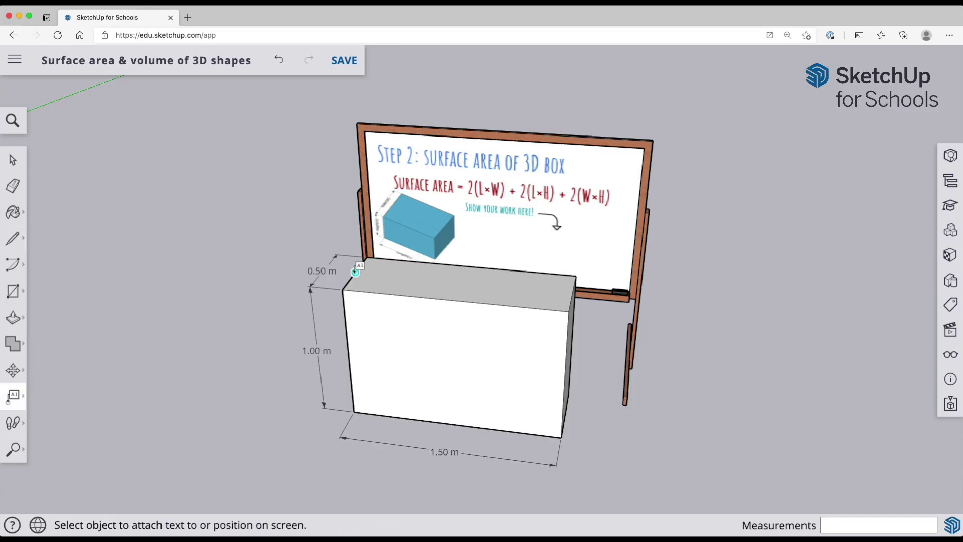
pyautogui.click(355, 271)
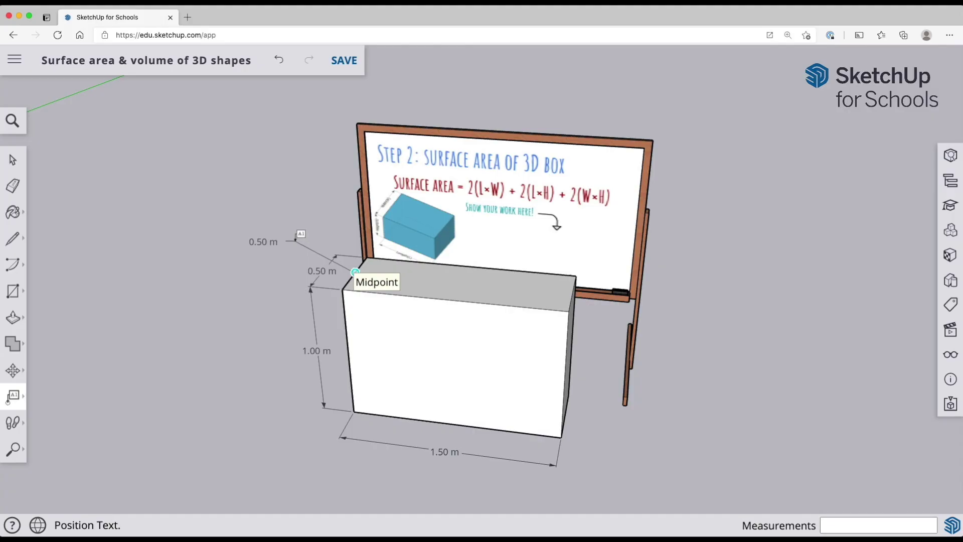
pyautogui.click(295, 241)
pyautogui.press('BackSpace')
pyautogui.press('BackSpace')
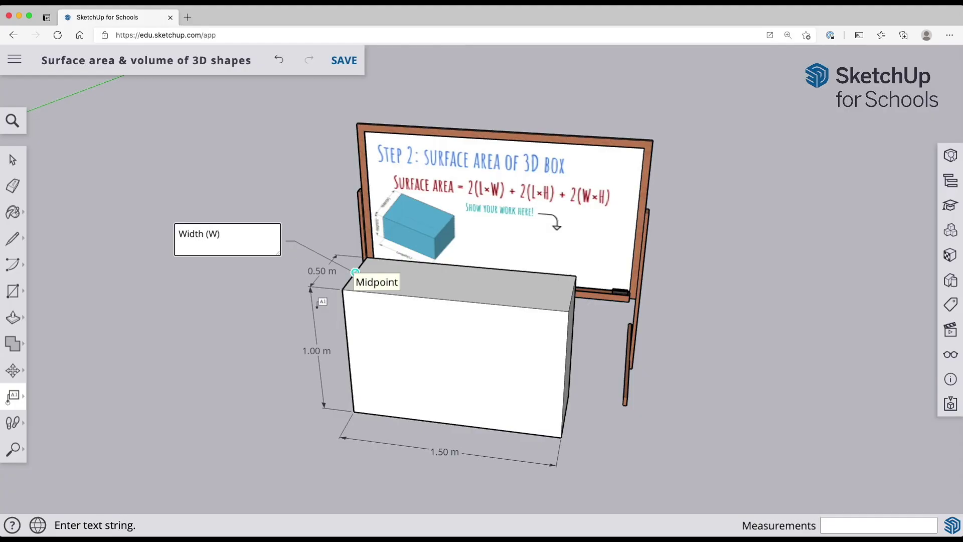
pyautogui.click(348, 353)
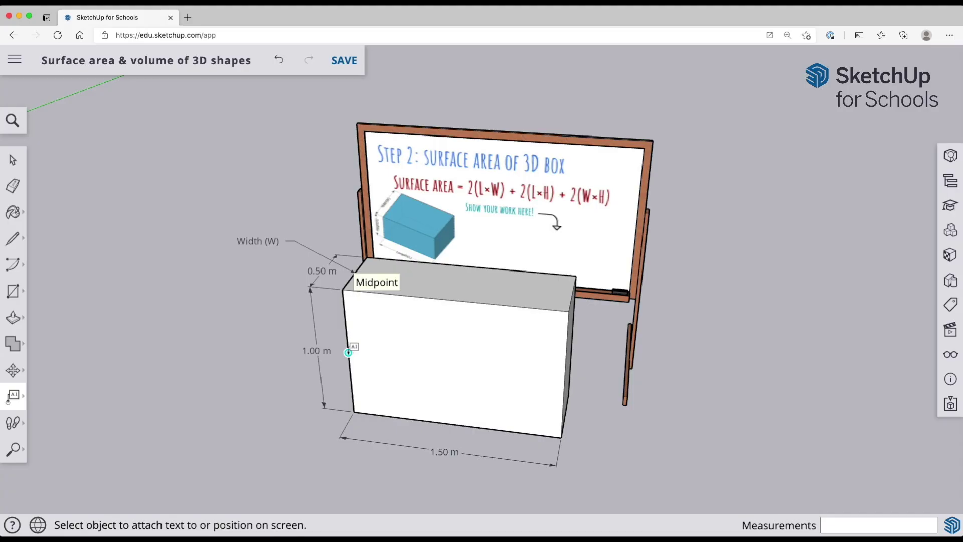
# Attach a leader text label reading "Height (H)" to the midpoint of the box's dimensioned vertical edge
pyautogui.click(348, 352)
pyautogui.click(284, 396)
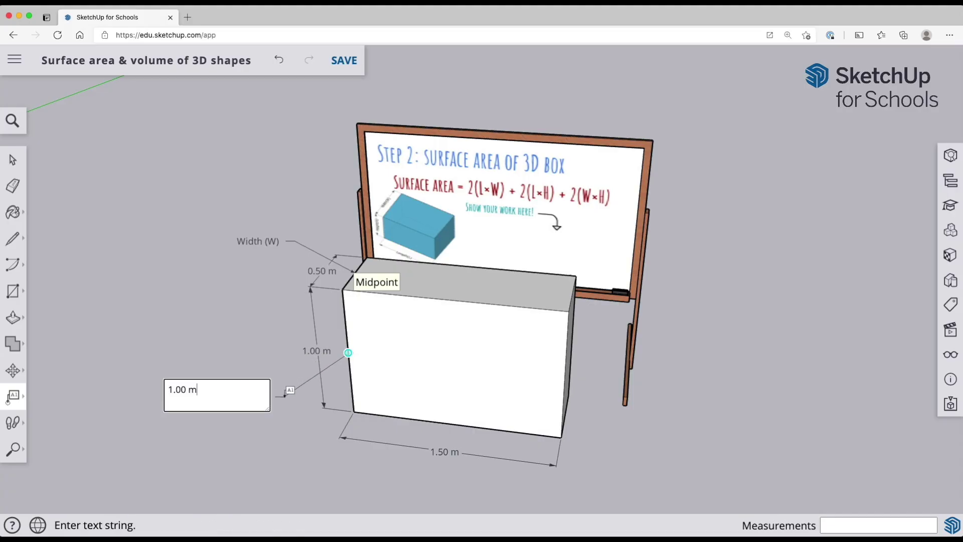
pyautogui.press('BackSpace')
pyautogui.press('BackSpace')
pyautogui.write('Height (H)')
pyautogui.click(433, 424)
# Attach a leader text label reading "Length (L)" to the box's long bottom front edge, placed below the dimension
pyautogui.click(444, 422)
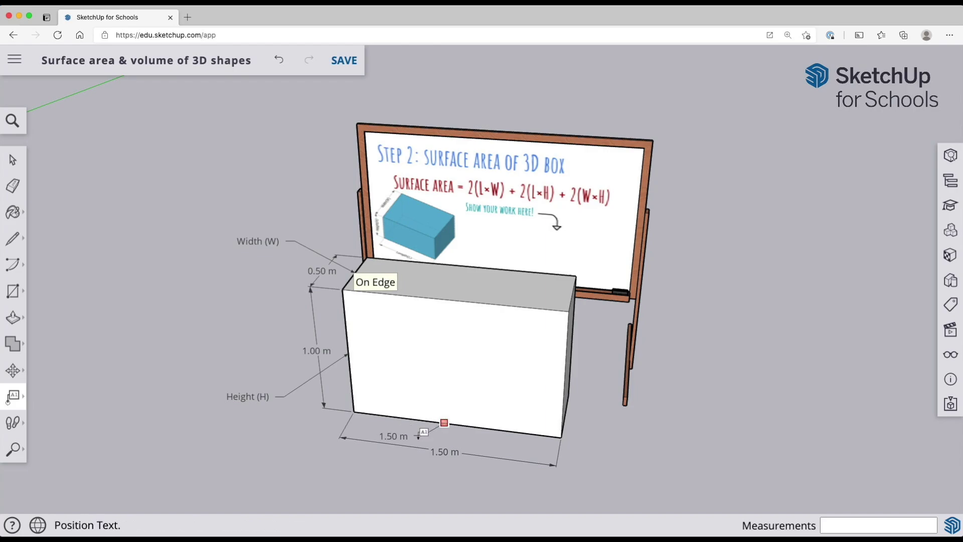
pyautogui.click(367, 466)
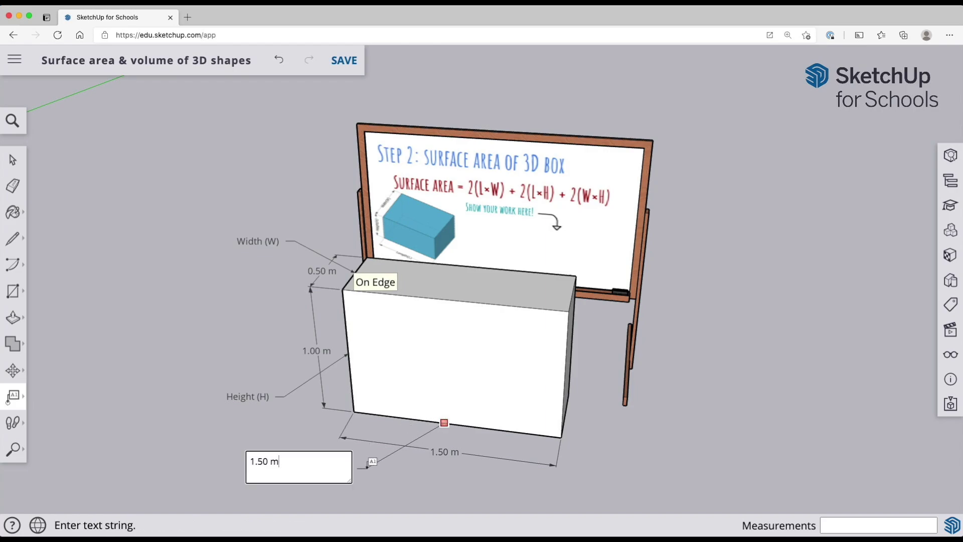
pyautogui.press('BackSpace')
pyautogui.press('BackSpace')
pyautogui.click(189, 404)
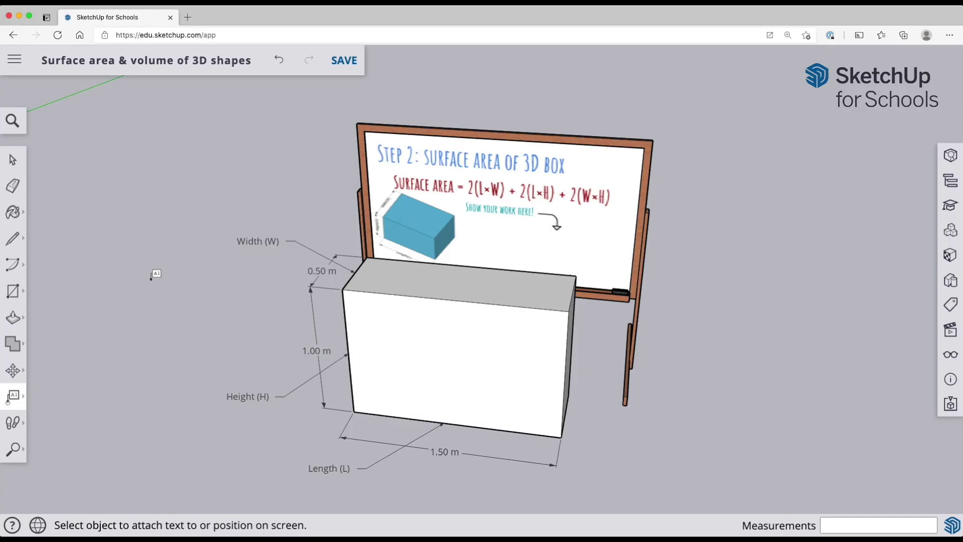
pyautogui.click(12, 160)
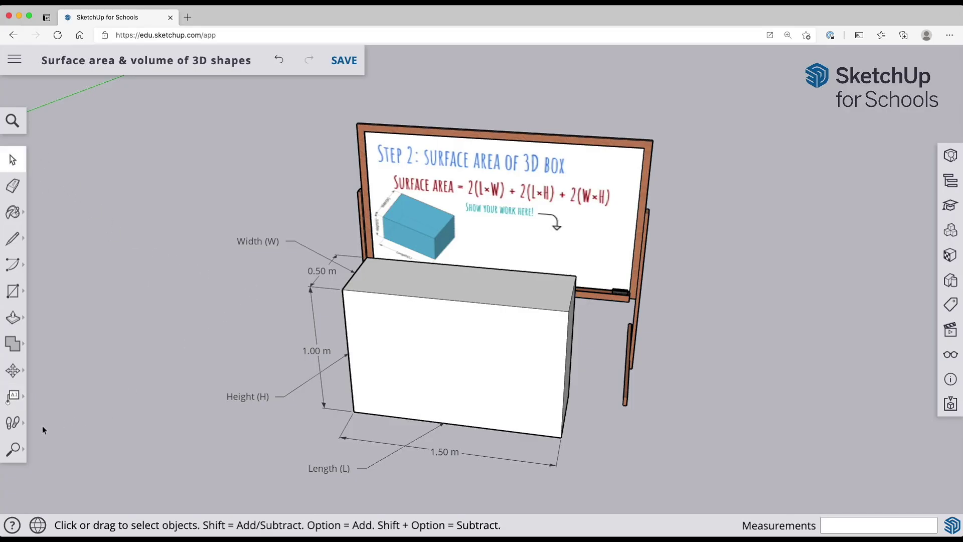
# Move the box with all its dimensions and labels about 0.9 m sideways so it no longer stands directly before the Step 2 whiteboard
pyautogui.click(13, 449)
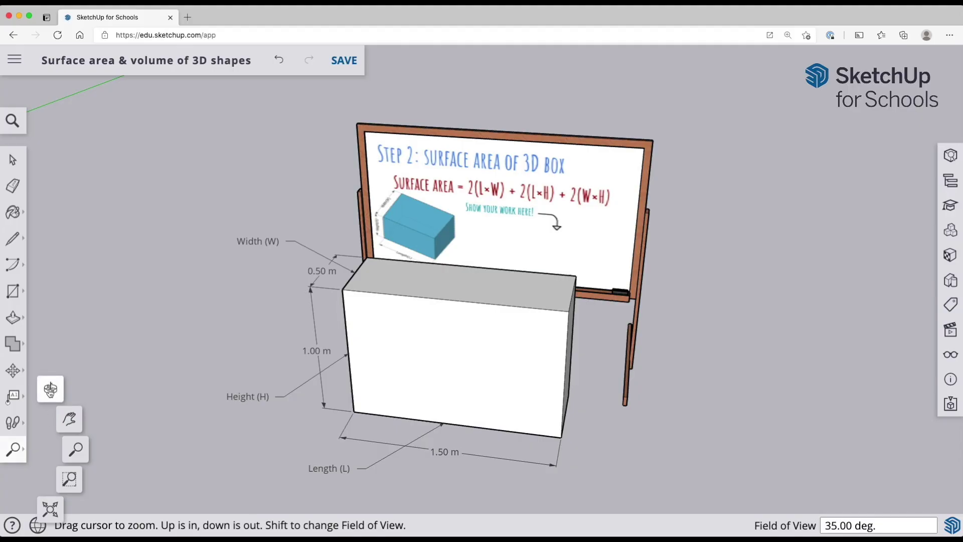
pyautogui.click(50, 389)
pyautogui.moveTo(217, 389); pyautogui.dragTo(278, 374)
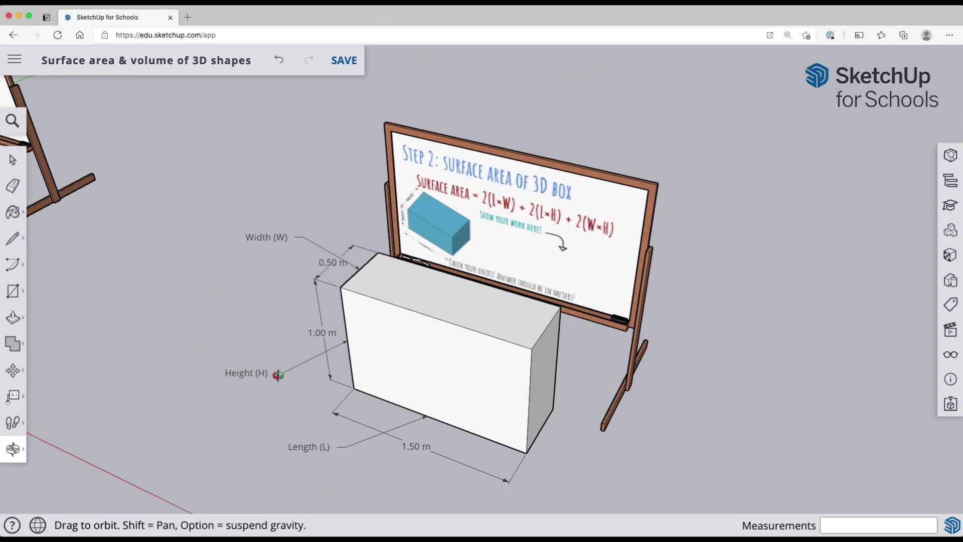
pyautogui.press('space')
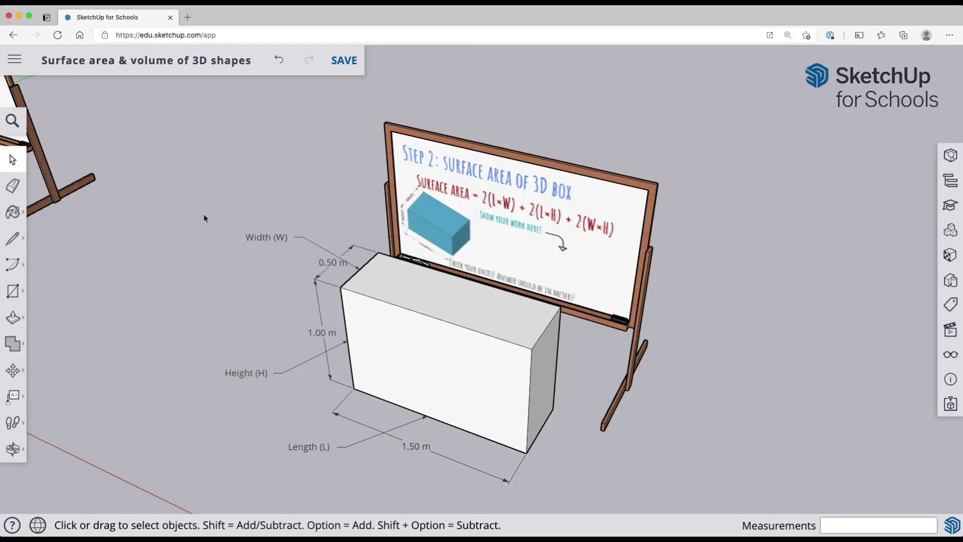
pyautogui.moveTo(170, 191)
pyautogui.mouseDown()
pyautogui.moveTo(486, 415)
pyautogui.moveTo(587, 505)
pyautogui.mouseUp()
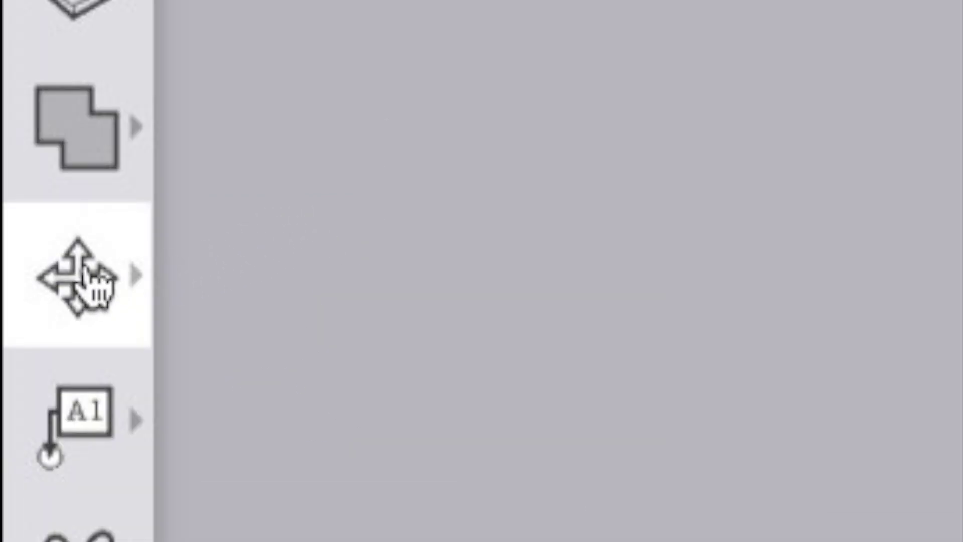
pyautogui.click(14, 371)
pyautogui.click(321, 117)
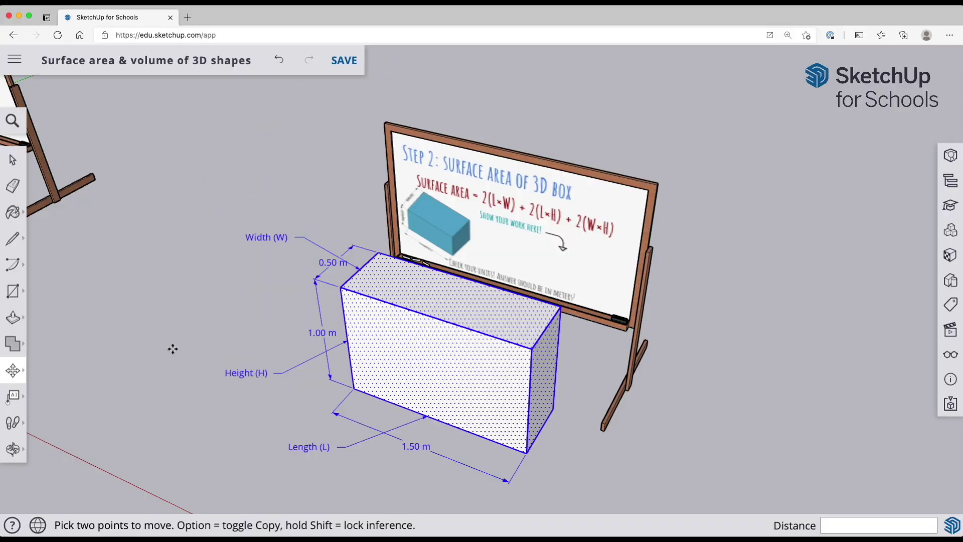
pyautogui.click(569, 428)
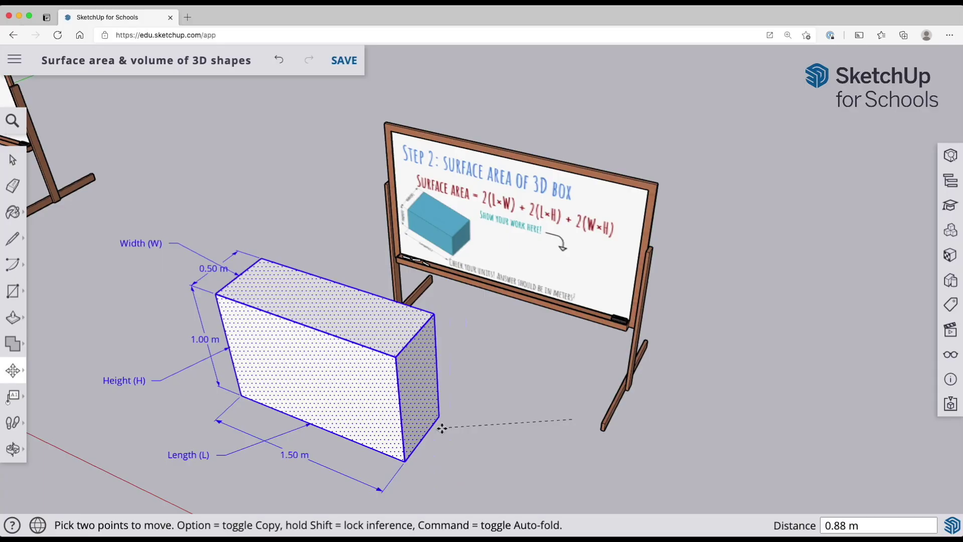
pyautogui.click(450, 426)
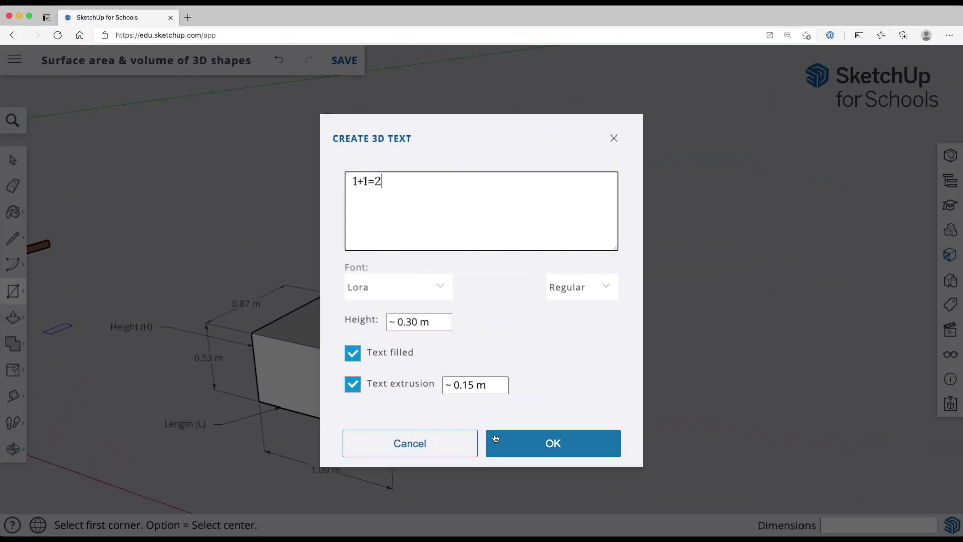
# Create filled 3D text reading "1+1=2" in Lora Regular, 0.30 m high with a 0.15 m extrusion
pyautogui.click(529, 451)
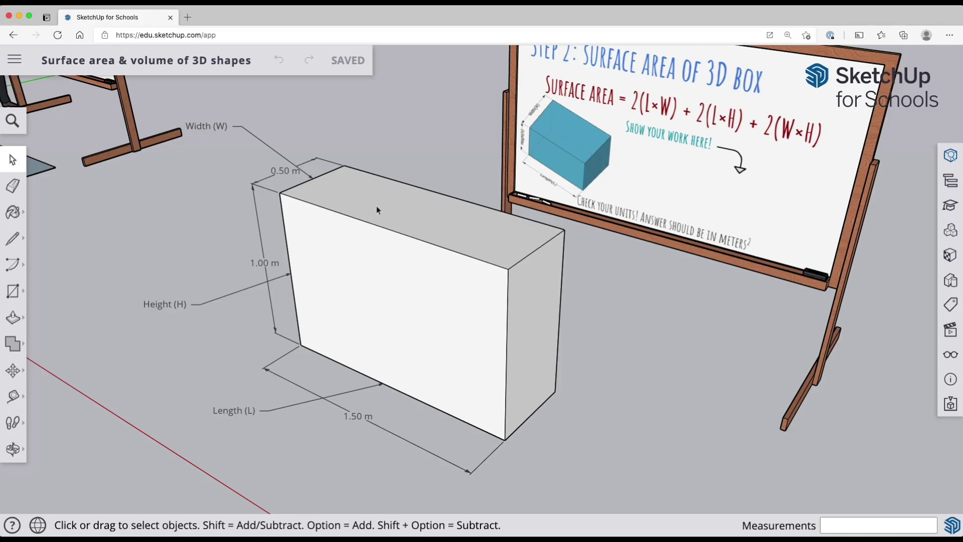
# Select all six faces of the Step 2 box together, including its back, bottom and far end faces
pyautogui.click(384, 205)
pyautogui.keyDown('shift'); pyautogui.click(408, 279); pyautogui.keyUp('shift')
pyautogui.keyDown('shift'); pyautogui.click(528, 311); pyautogui.keyUp('shift')
pyautogui.click(12, 454)
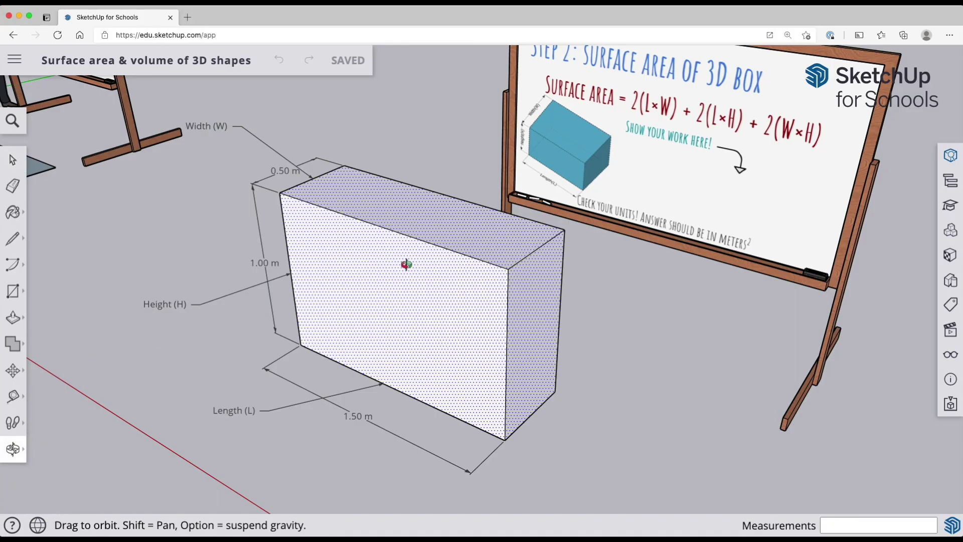
pyautogui.moveTo(385, 275); pyautogui.dragTo(859, 231)
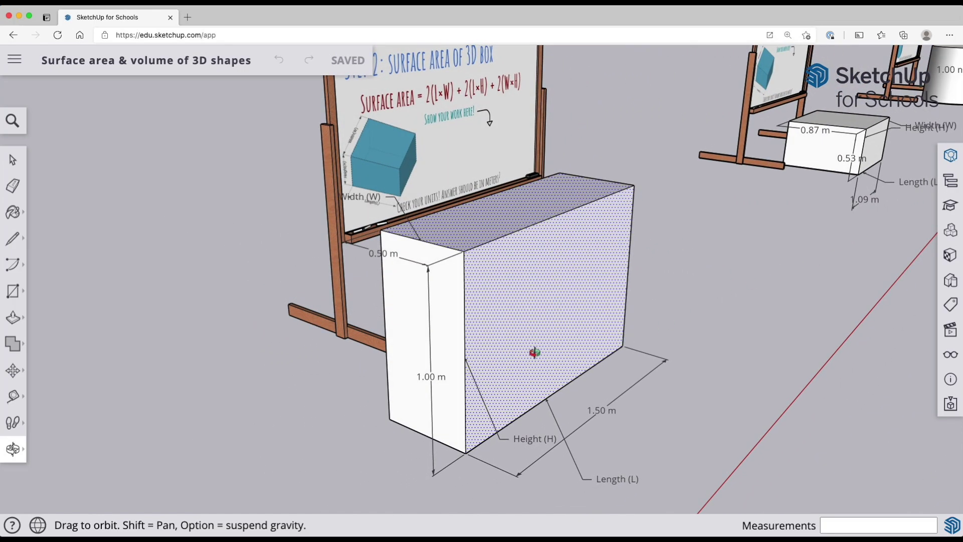
pyautogui.moveTo(490, 321); pyautogui.dragTo(841, 130)
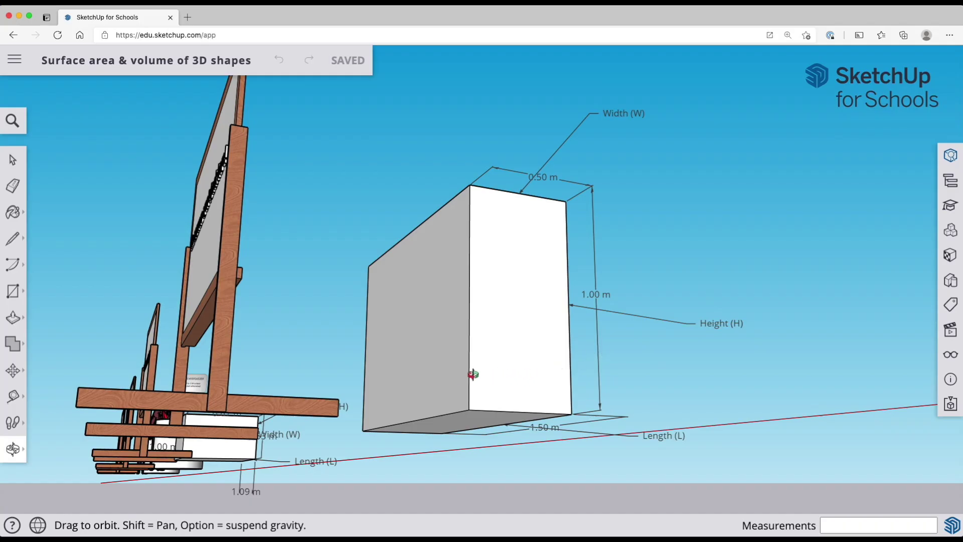
pyautogui.moveTo(452, 374); pyautogui.dragTo(482, 277)
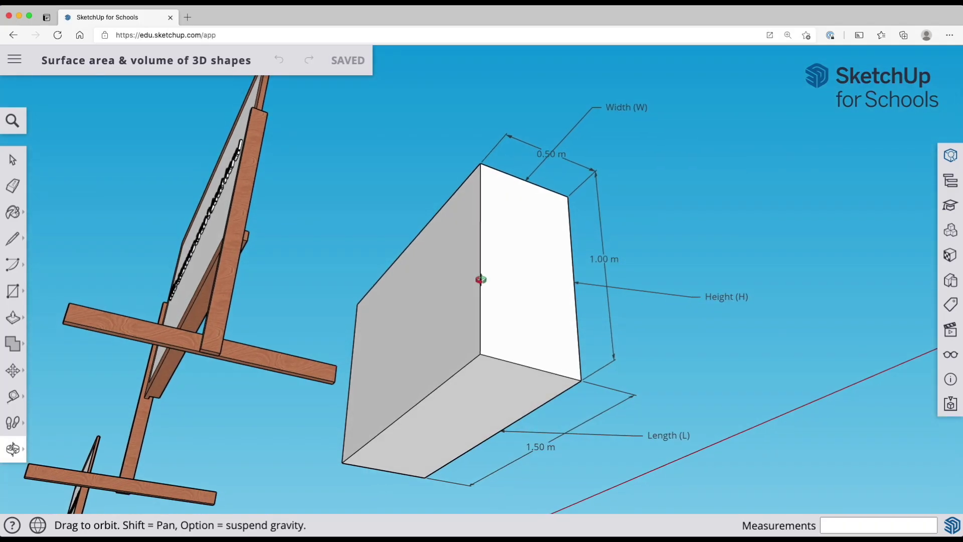
pyautogui.click(12, 160)
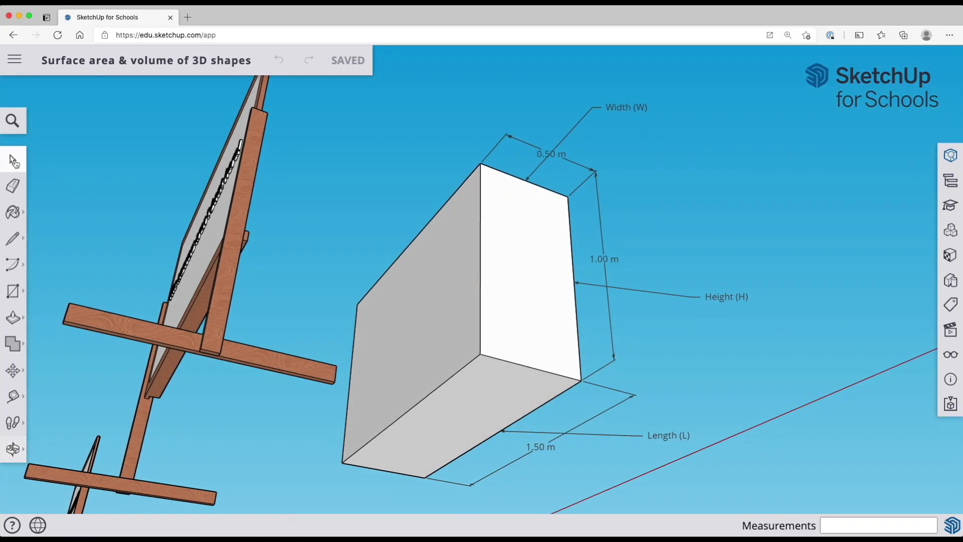
pyautogui.keyDown('shift'); pyautogui.click(536, 265); pyautogui.keyUp('shift')
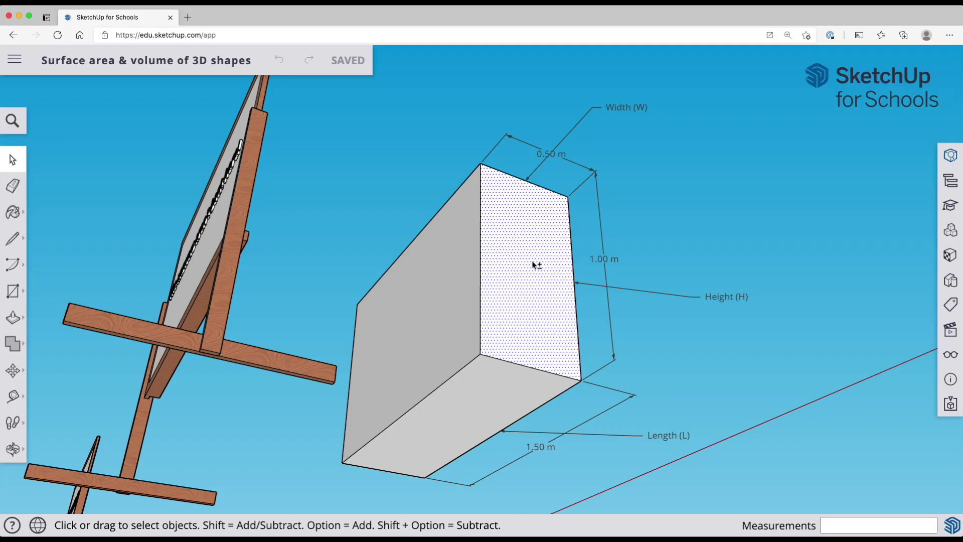
pyautogui.keyDown('shift'); pyautogui.click(430, 294); pyautogui.keyUp('shift')
pyautogui.keyDown('shift'); pyautogui.click(473, 397); pyautogui.keyUp('shift')
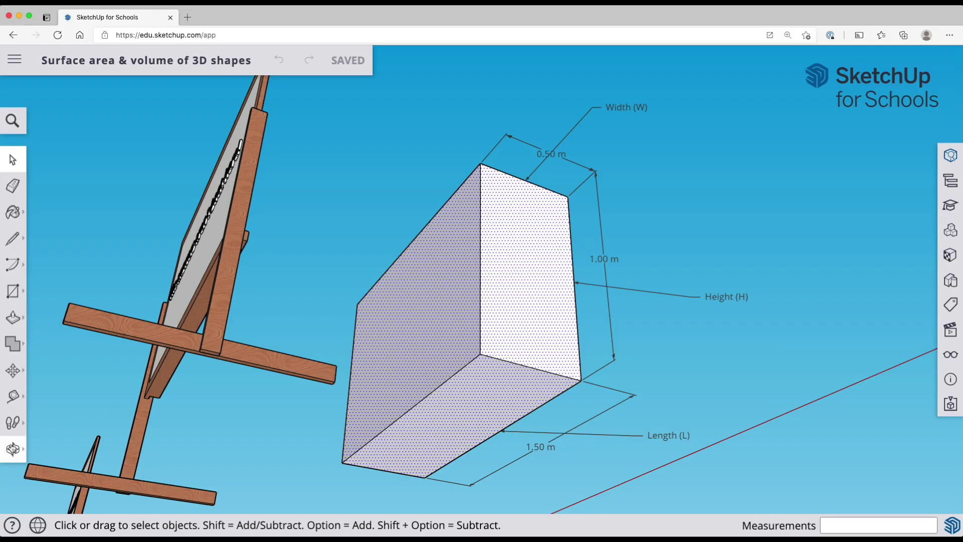
# Orbit back around the Step 2 box and check the surface area of its selected faces in Entity Info
pyautogui.click(13, 448)
pyautogui.click(50, 388)
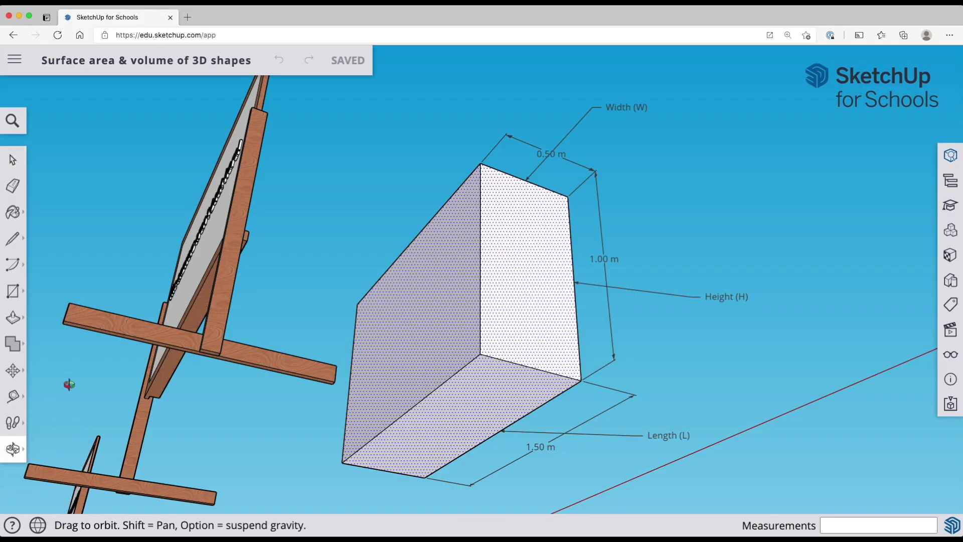
pyautogui.moveTo(465, 282); pyautogui.dragTo(278, 354)
pyautogui.moveTo(533, 301); pyautogui.dragTo(284, 468)
pyautogui.moveTo(615, 299); pyautogui.dragTo(333, 280)
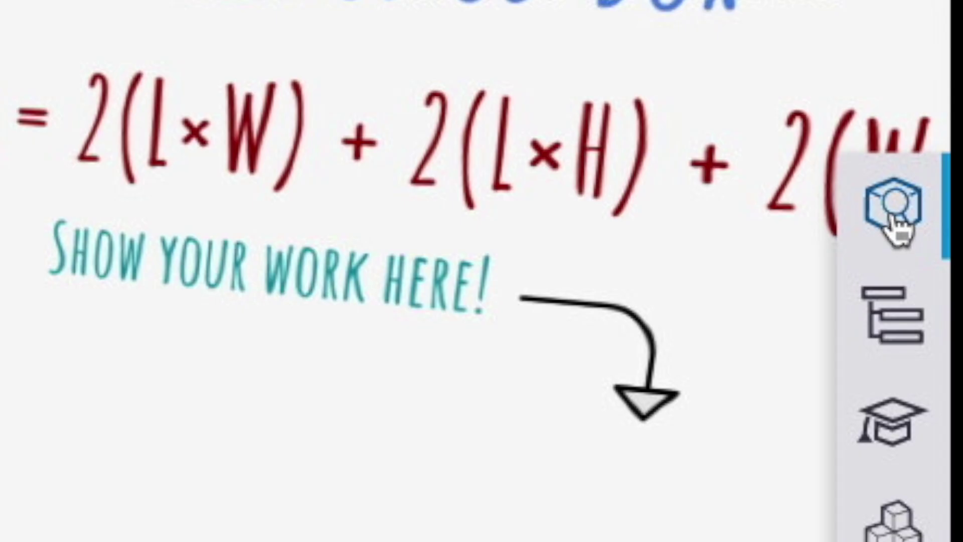
pyautogui.click(952, 160)
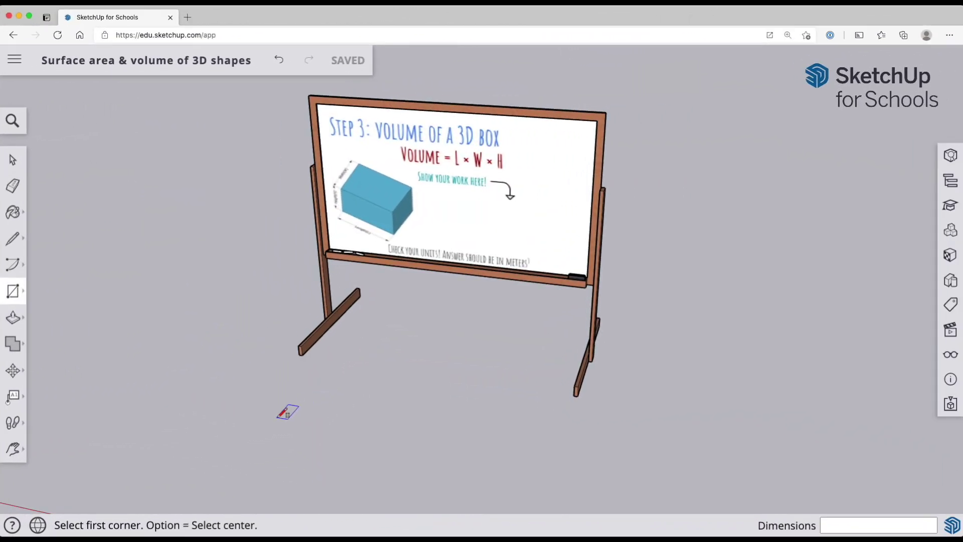
# Draw a 1.09 by 0.87 m rectangle in front of the Step 3 whiteboard and pull it up about 0.53 m into a box
pyautogui.click(277, 417)
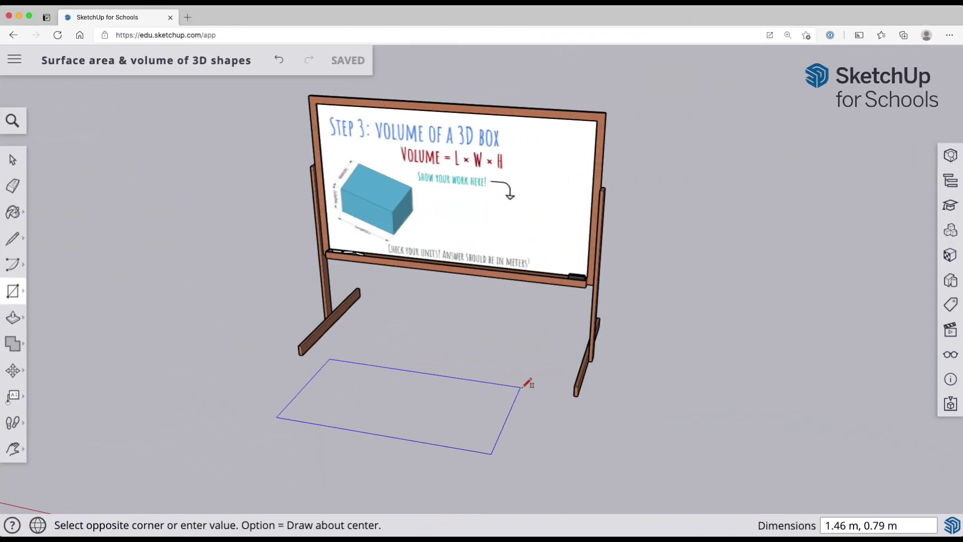
pyautogui.write('1.09,.87')
pyautogui.press('Return')
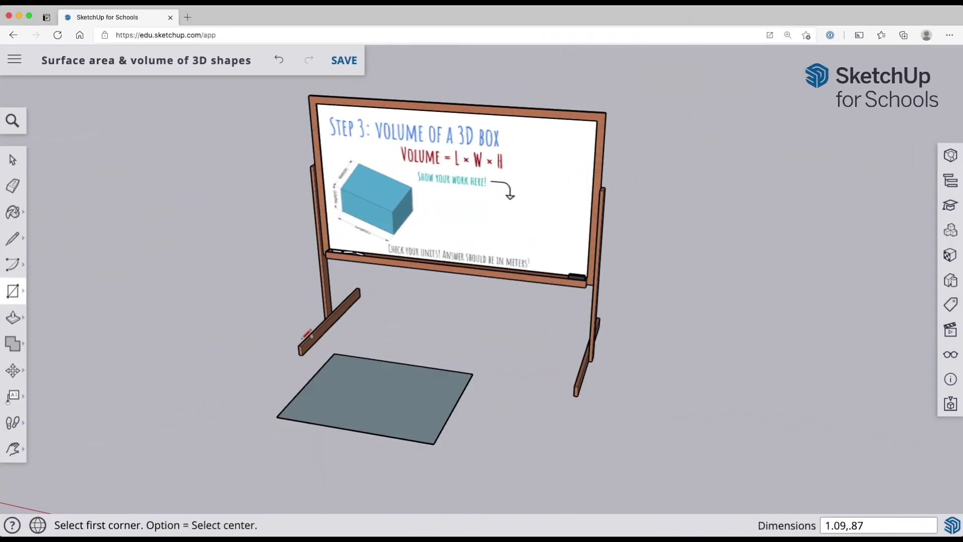
pyautogui.click(13, 317)
pyautogui.click(301, 387)
pyautogui.click(370, 355)
# Dimension the Step 3 box's top end edge, front vertical edge and bottom front edge, placing each dimension outside the box
pyautogui.click(13, 396)
pyautogui.click(54, 372)
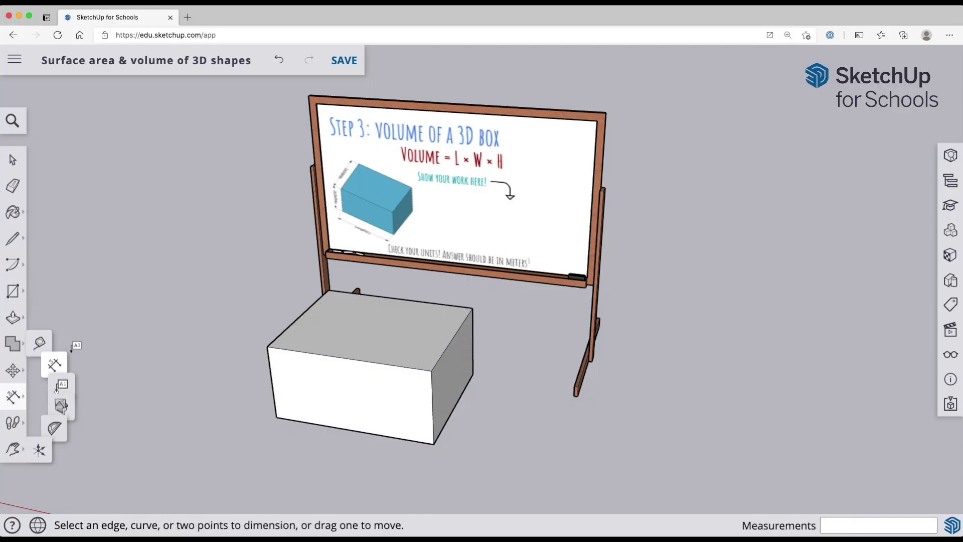
pyautogui.click(268, 346)
pyautogui.click(329, 291)
pyautogui.click(241, 311)
pyautogui.press('l')
pyautogui.press('d')
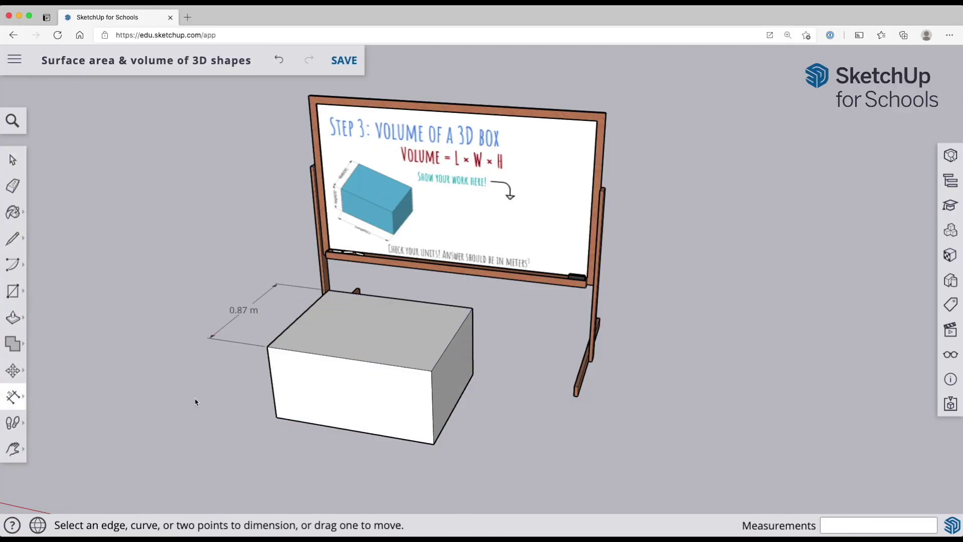
pyautogui.click(274, 401)
pyautogui.click(220, 387)
pyautogui.click(293, 426)
pyautogui.click(311, 473)
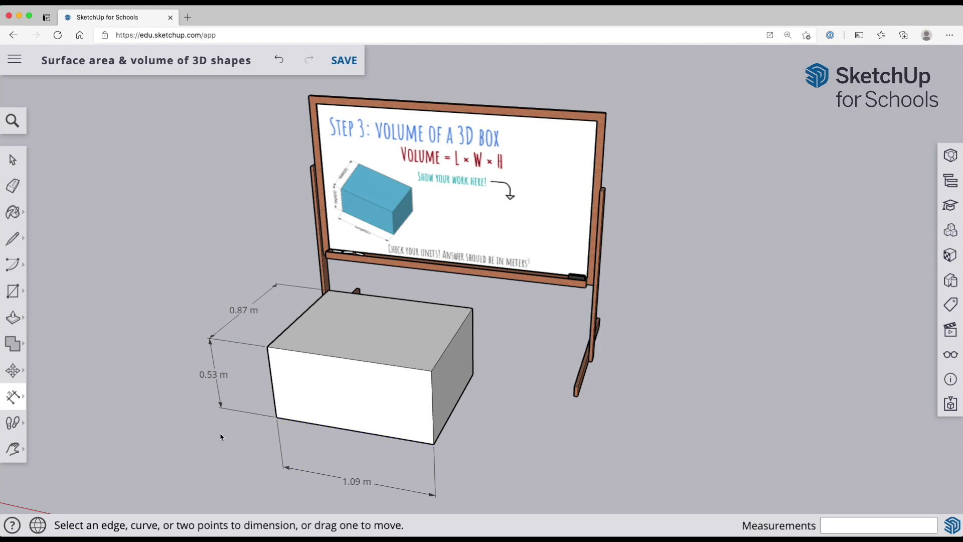
# Attach leader labels "Height (H)", "Length (L)" and "Width (W)" to the box's front vertical, bottom front and top end edges
pyautogui.click(15, 395)
pyautogui.click(50, 412)
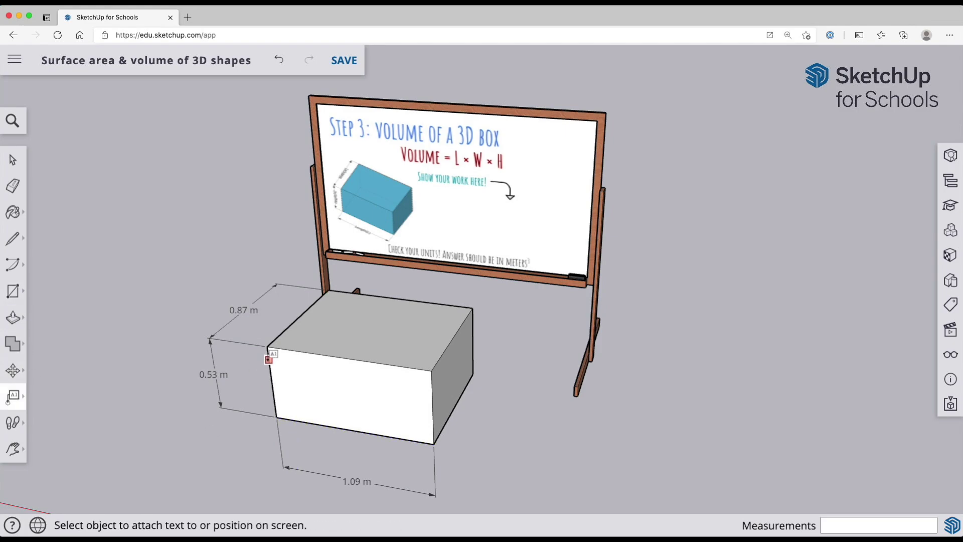
pyautogui.click(267, 359)
pyautogui.write('Height (H)')
pyautogui.click(302, 421)
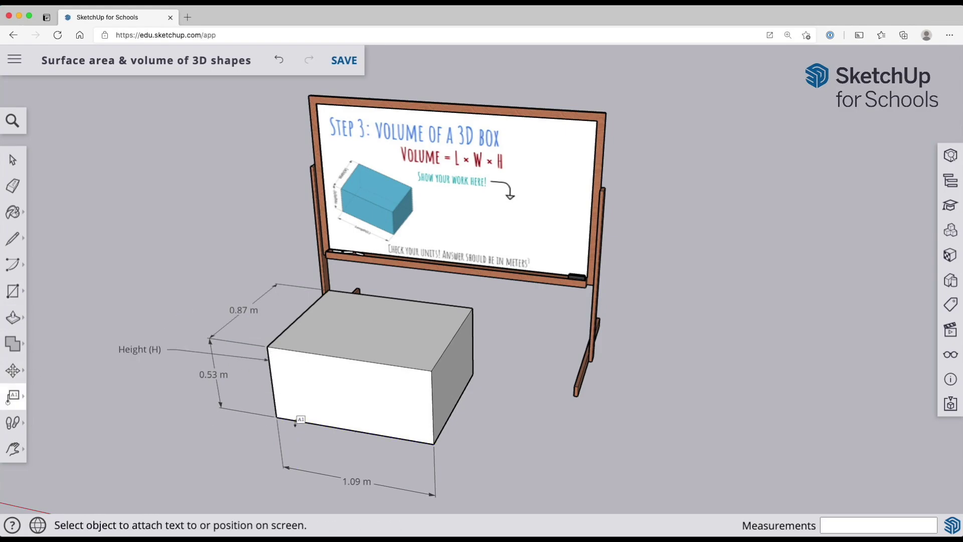
pyautogui.click(303, 420)
pyautogui.write('Length (L)')
pyautogui.click(442, 361)
pyautogui.click(505, 406)
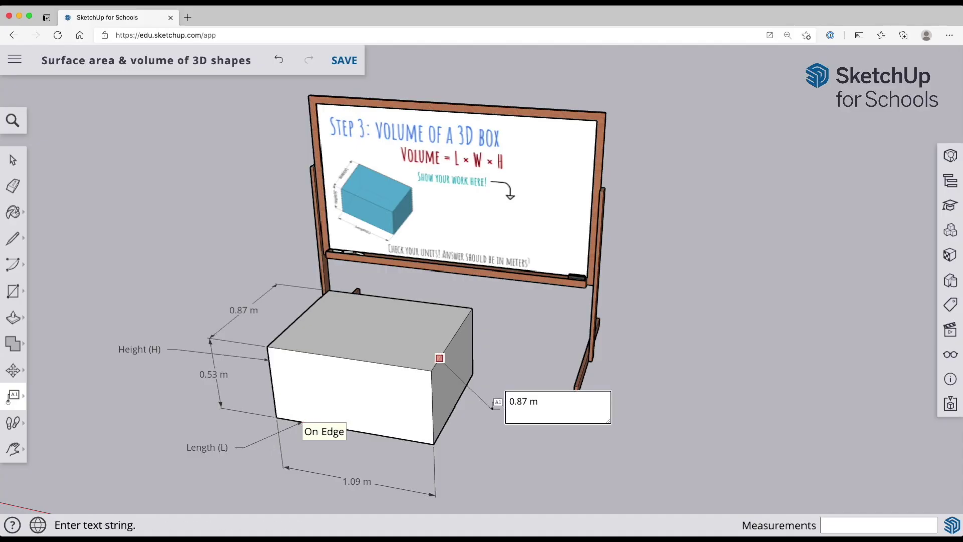
pyautogui.write('Width (W)')
pyautogui.click(554, 350)
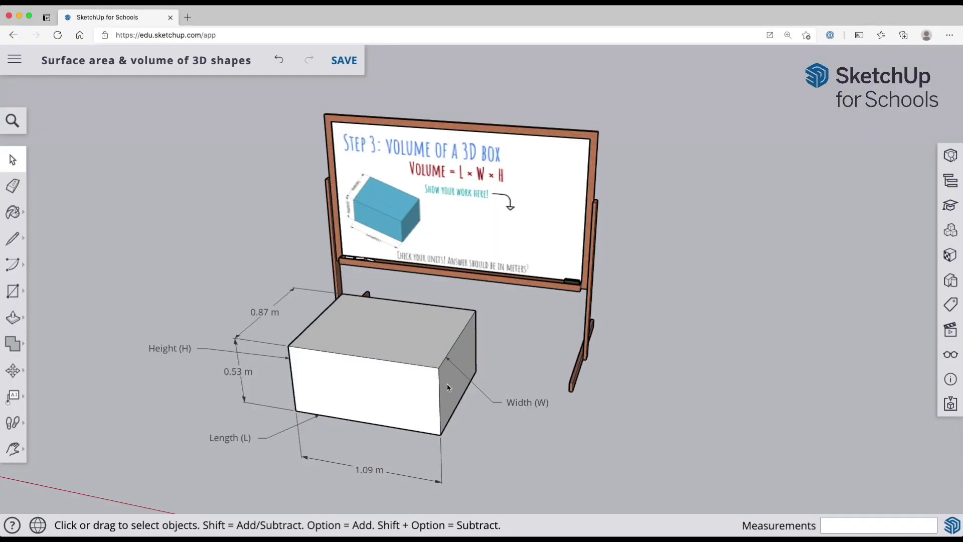
# Make a group of all the Step 3 box's faces and edges and open its Entity Info to check the volume
pyautogui.moveTo(276, 285); pyautogui.dragTo(498, 445)
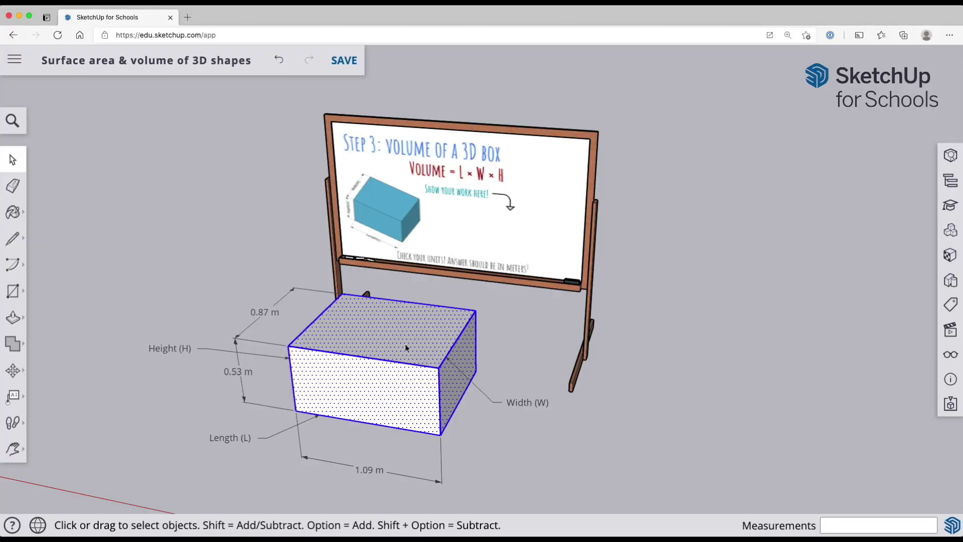
pyautogui.click(293, 272)
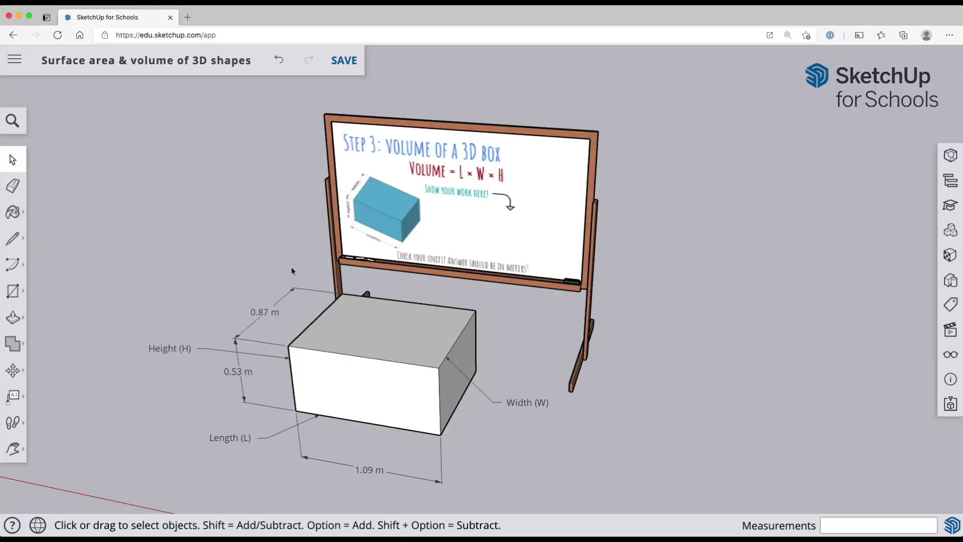
pyautogui.tripleClick(341, 335)
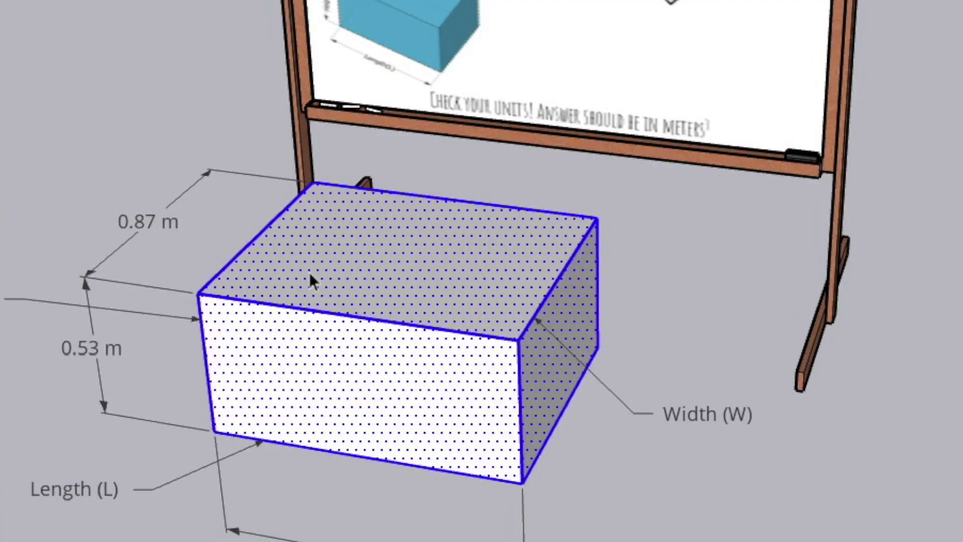
pyautogui.rightClick(341, 337)
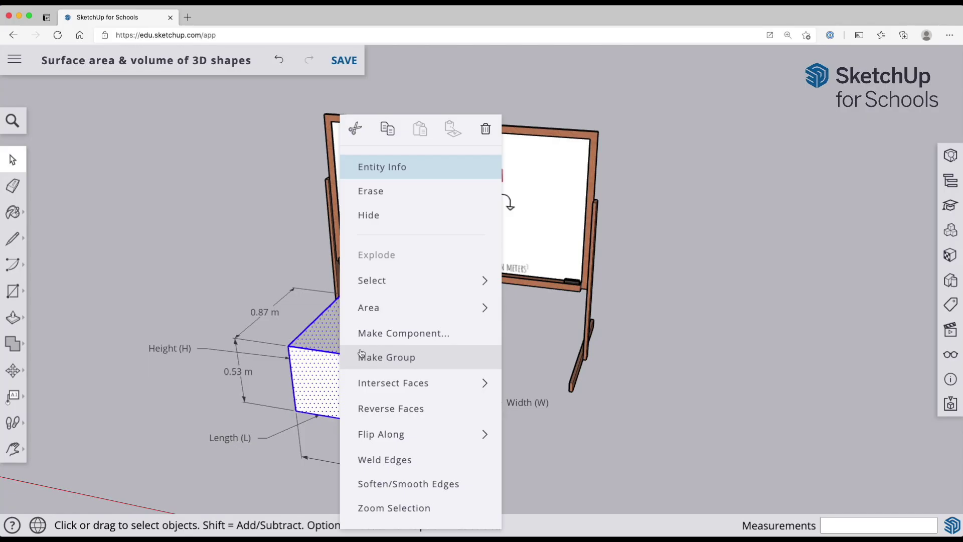
pyautogui.click(356, 316)
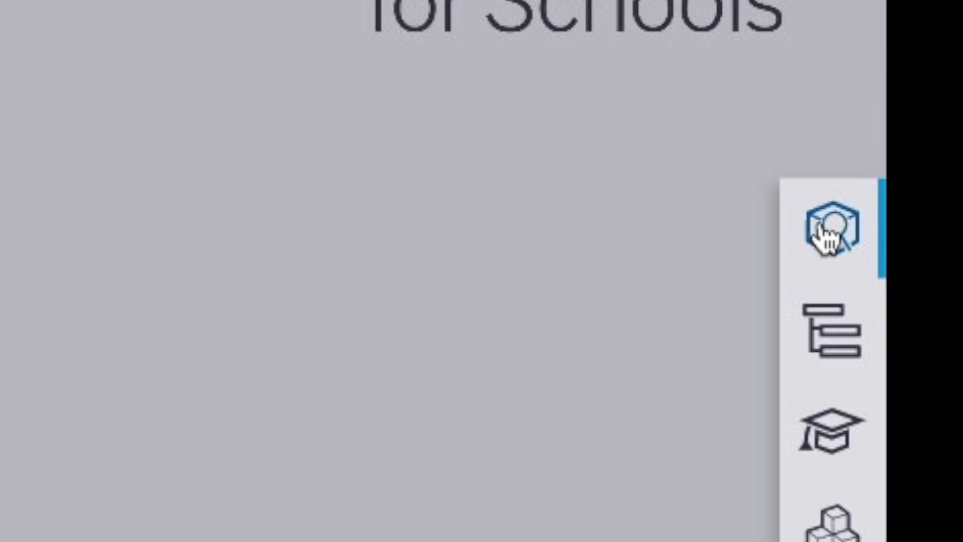
pyautogui.click(823, 230)
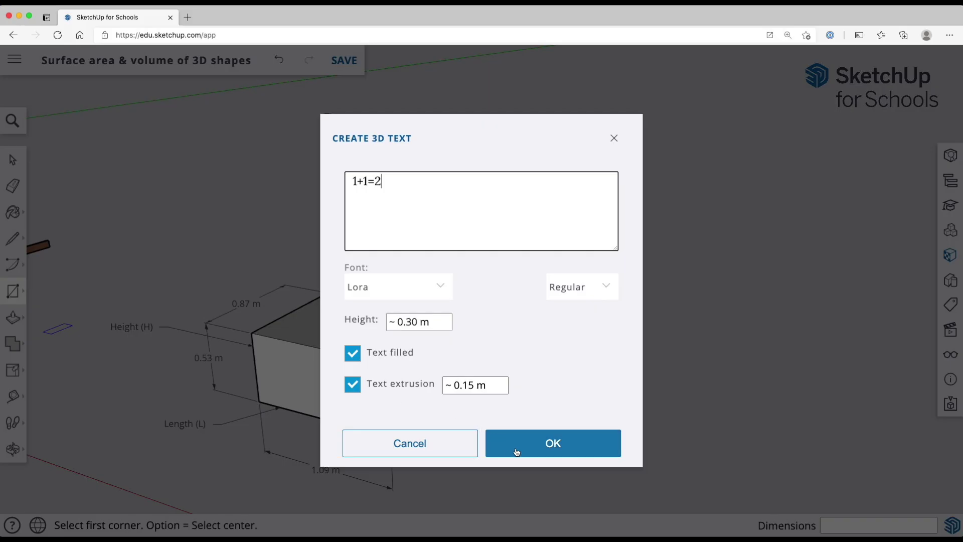
# Create filled 3D text "1+1=2" for the Step 3 calculation in Lora Regular, 0.30 m high with a 0.15 m extrusion
pyautogui.click(529, 450)
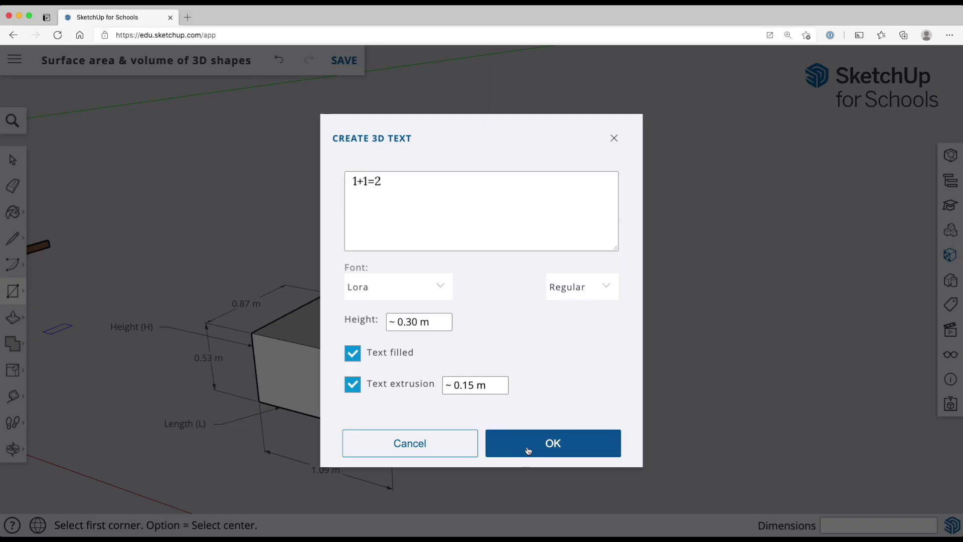